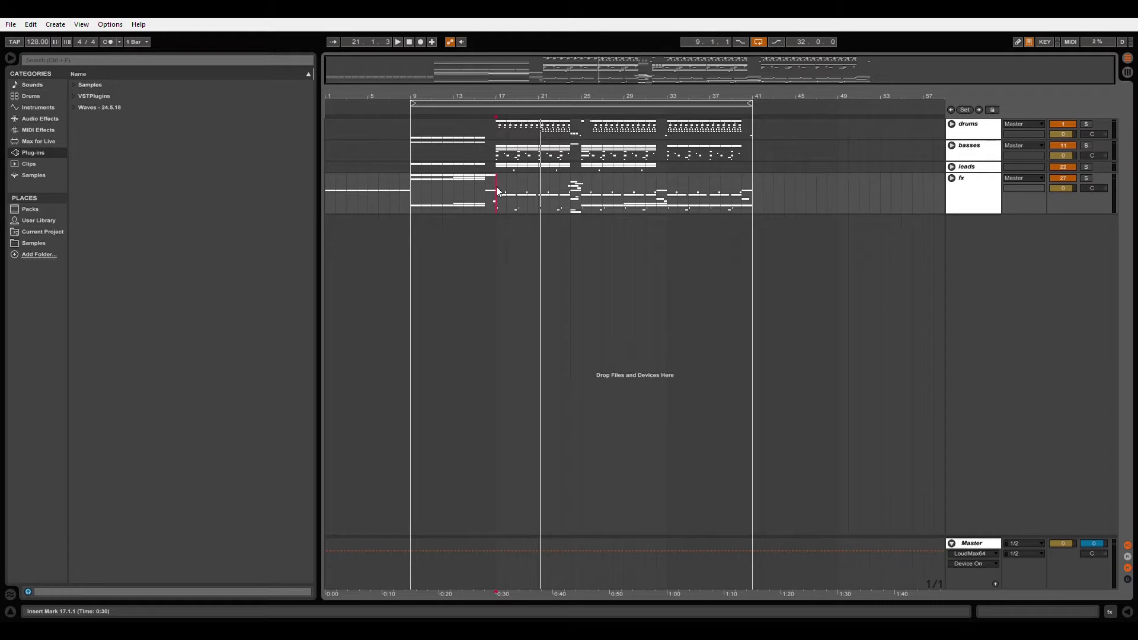
Step: Play the arrangement, turn off looping, and enlarge the timeline around the section from bar 17 to bar 41
key("space")
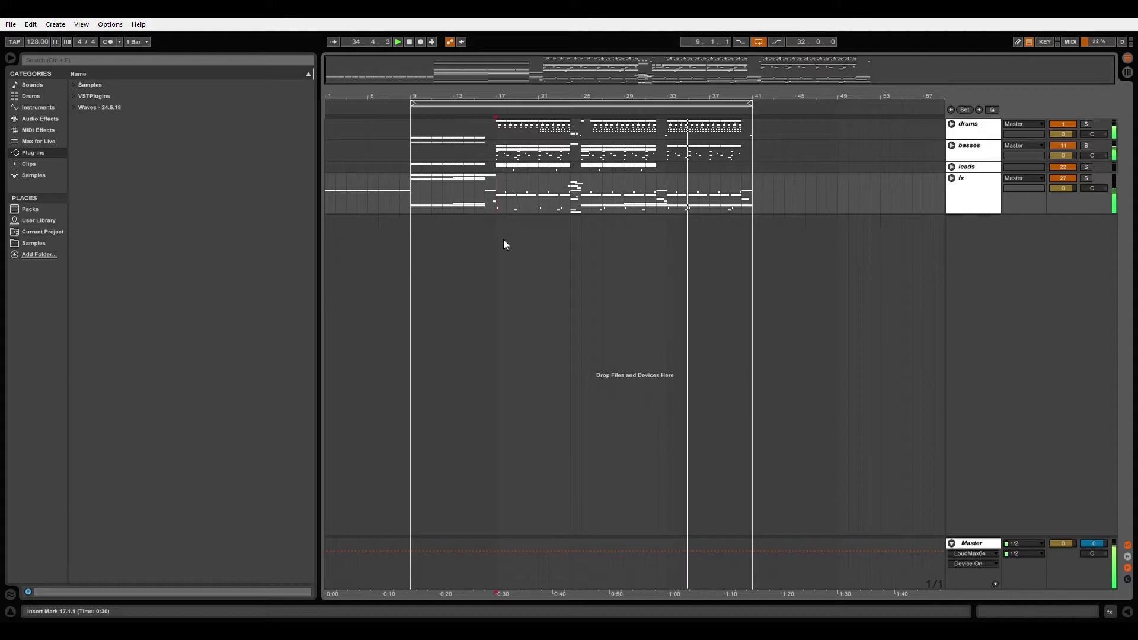
left_click(757, 42)
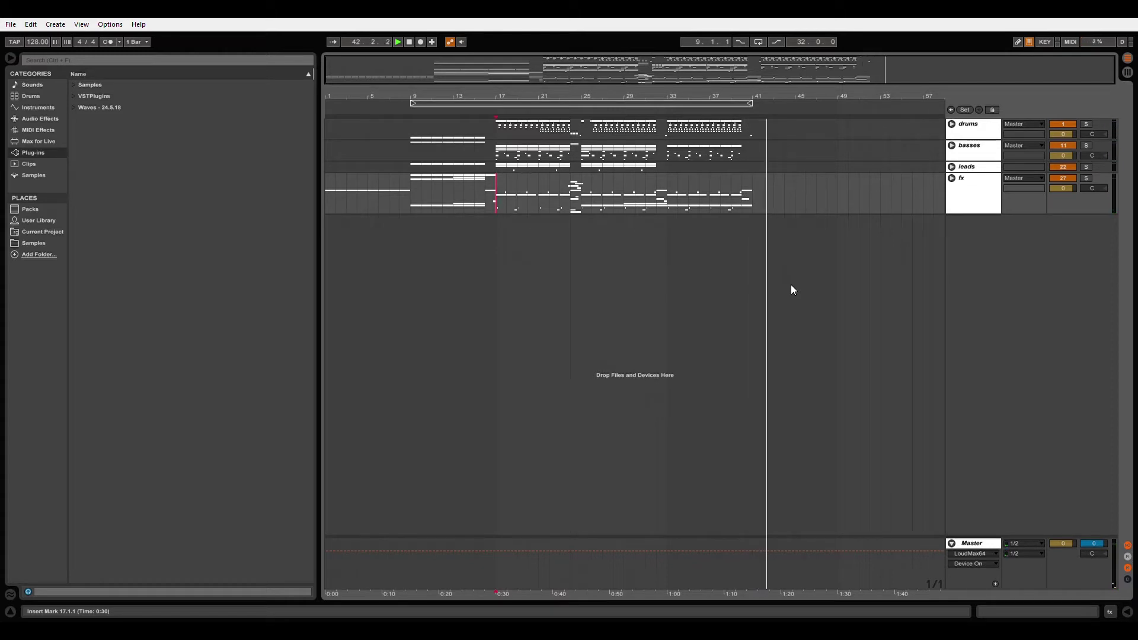
left_click_drag(520, 104, 528, 146)
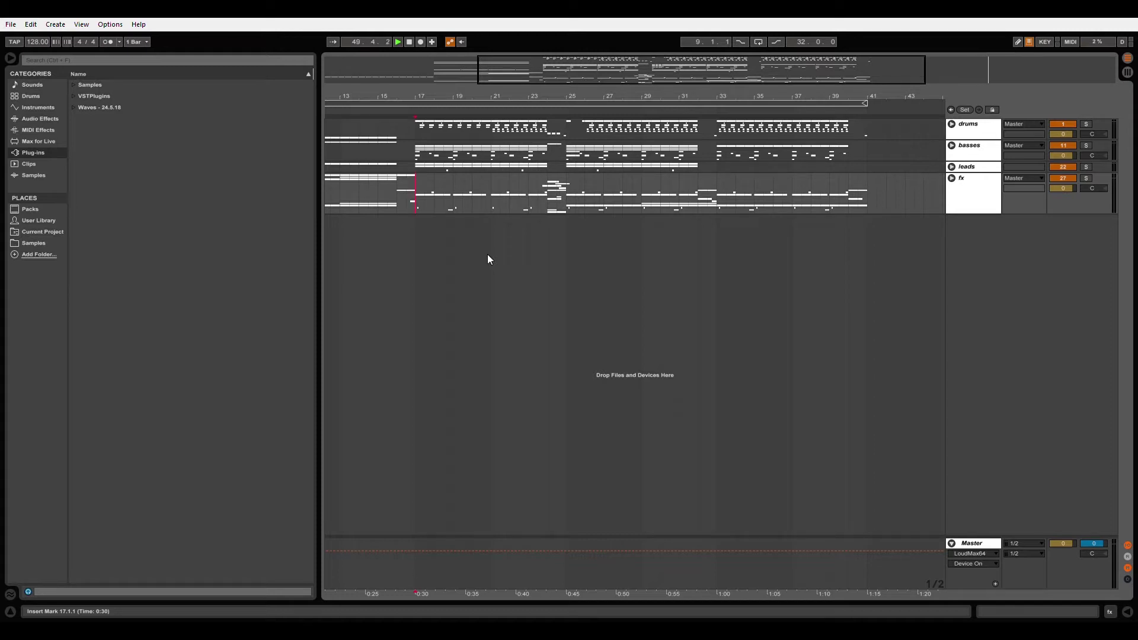
Step: Unfold the drums group and the kick 1 track, and expand the first EQ Eight in kick 1's device chain
left_click(951, 125)
left_click(417, 177)
left_click(959, 176)
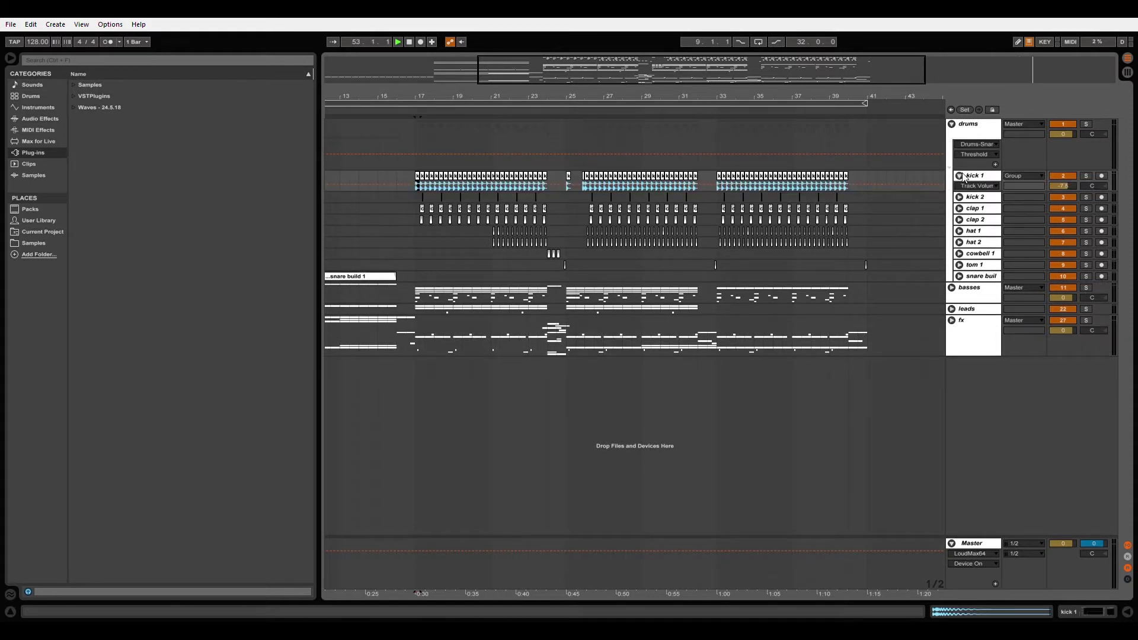
double_click(985, 182)
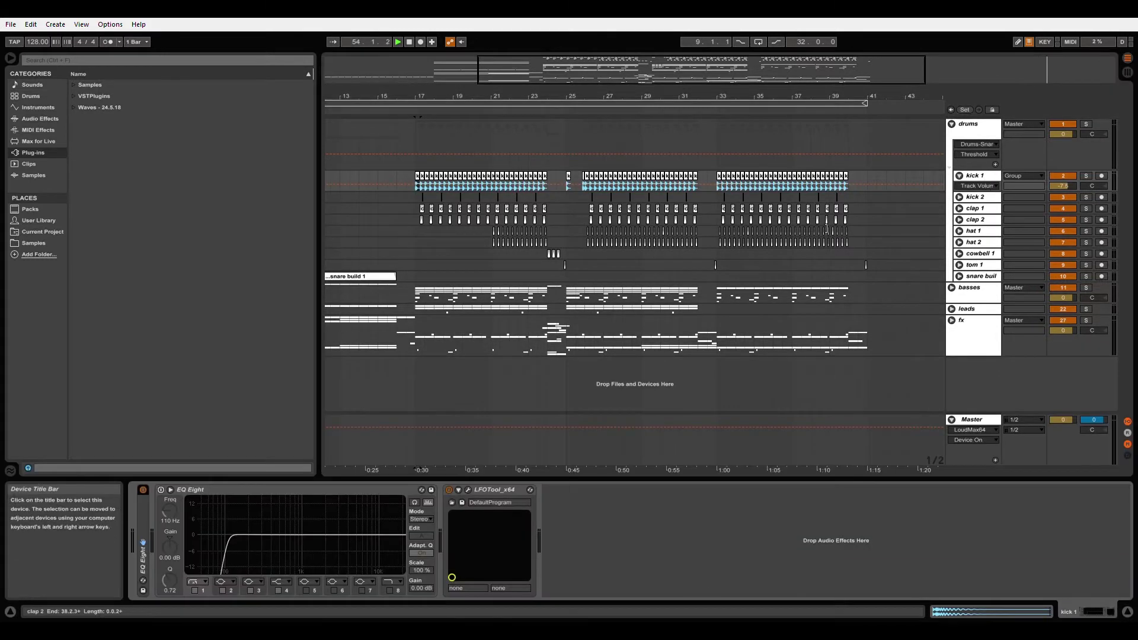
double_click(142, 533)
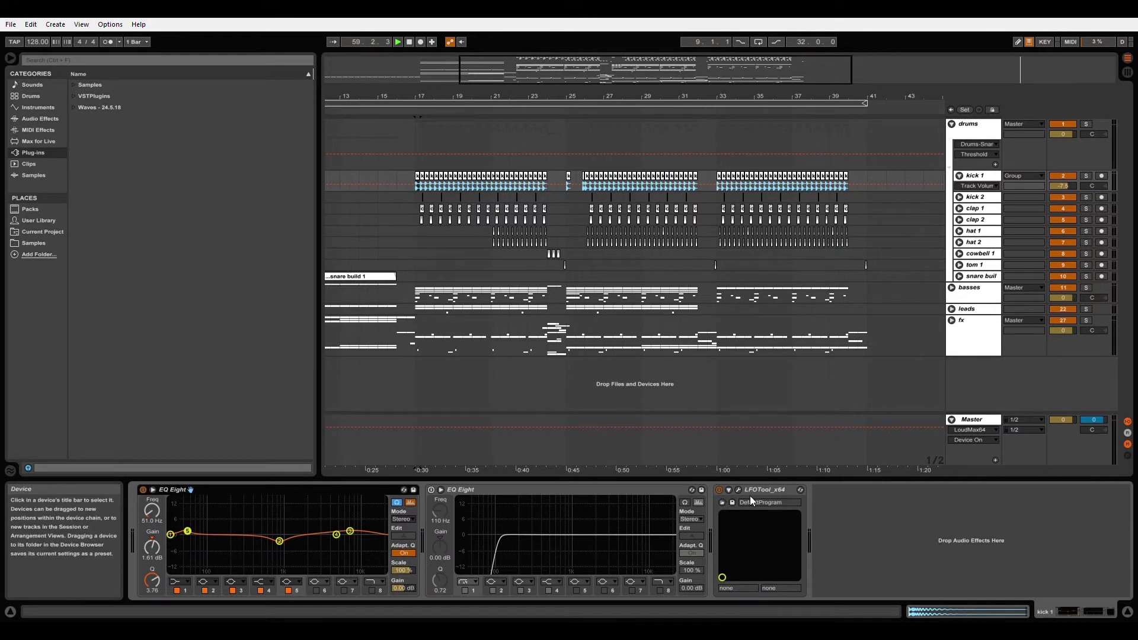
Step: Solo the kick 1 track, listen to it from bar 17, and fold the track
left_click(1085, 176)
key("space")
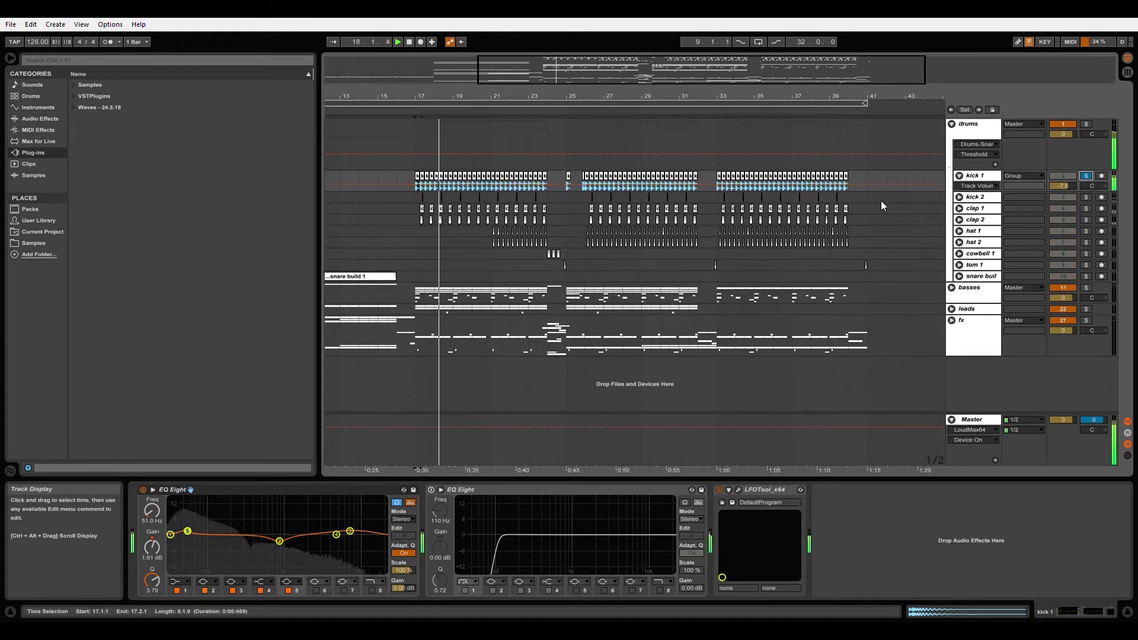
key("space")
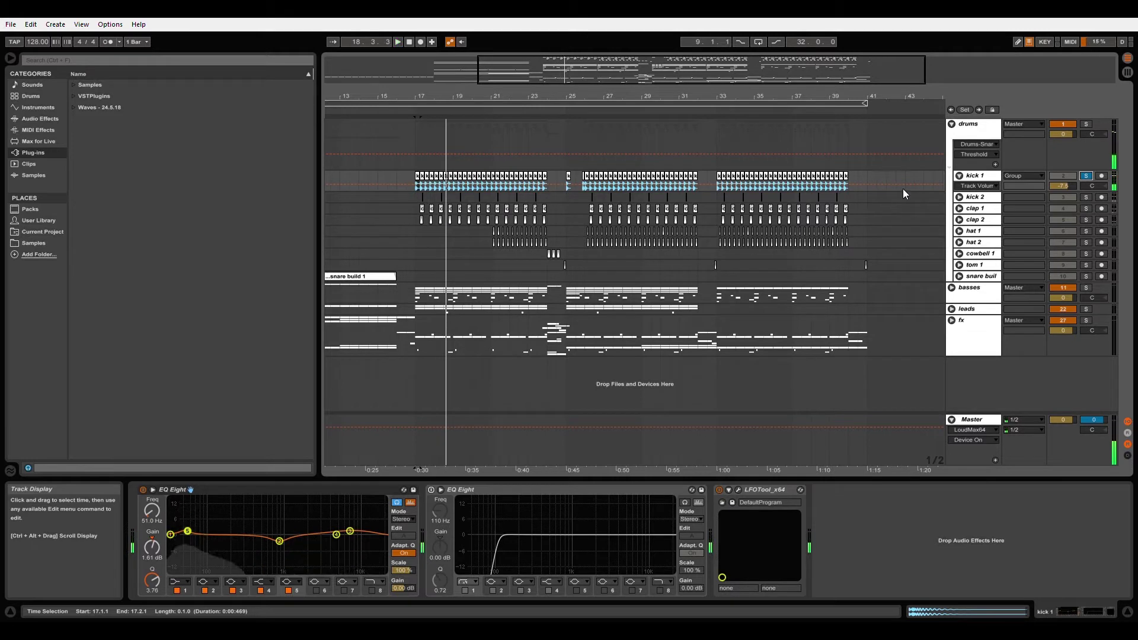
left_click(959, 176)
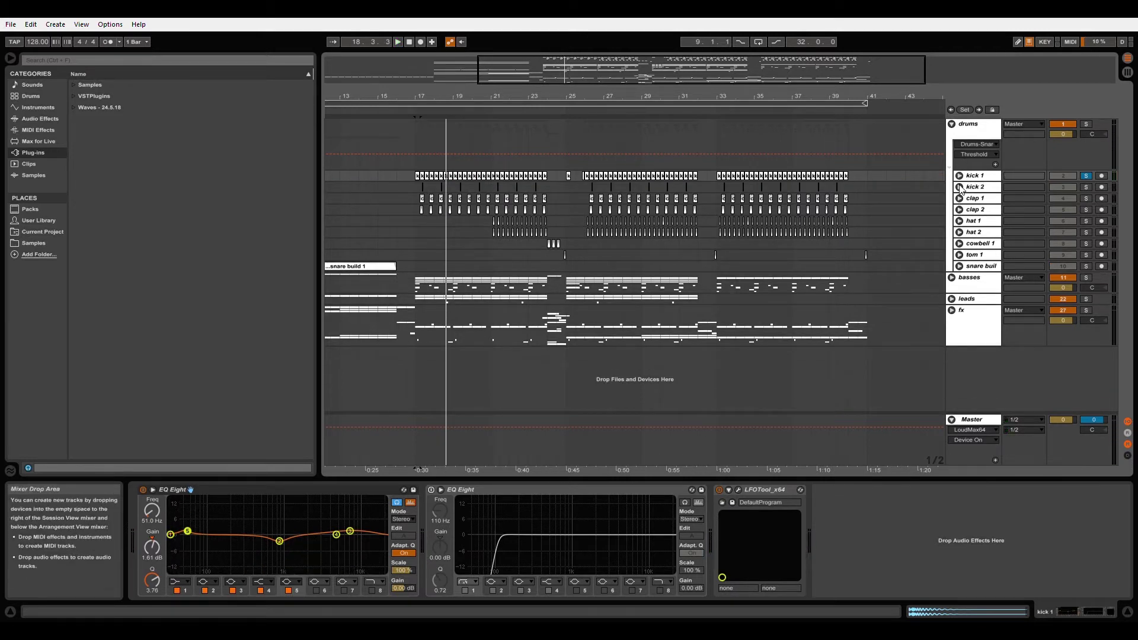
Step: Unfold kick 2 and listen to it soloed from bar 17, first alone and again together with kick 1
left_click(959, 187)
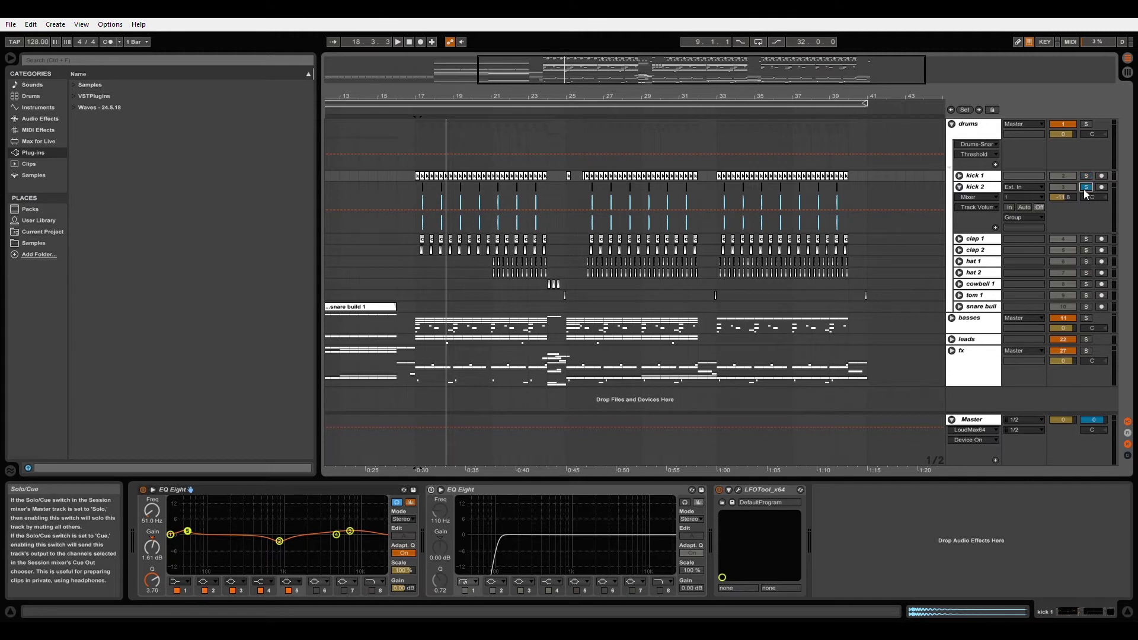
left_click(415, 201)
key("space")
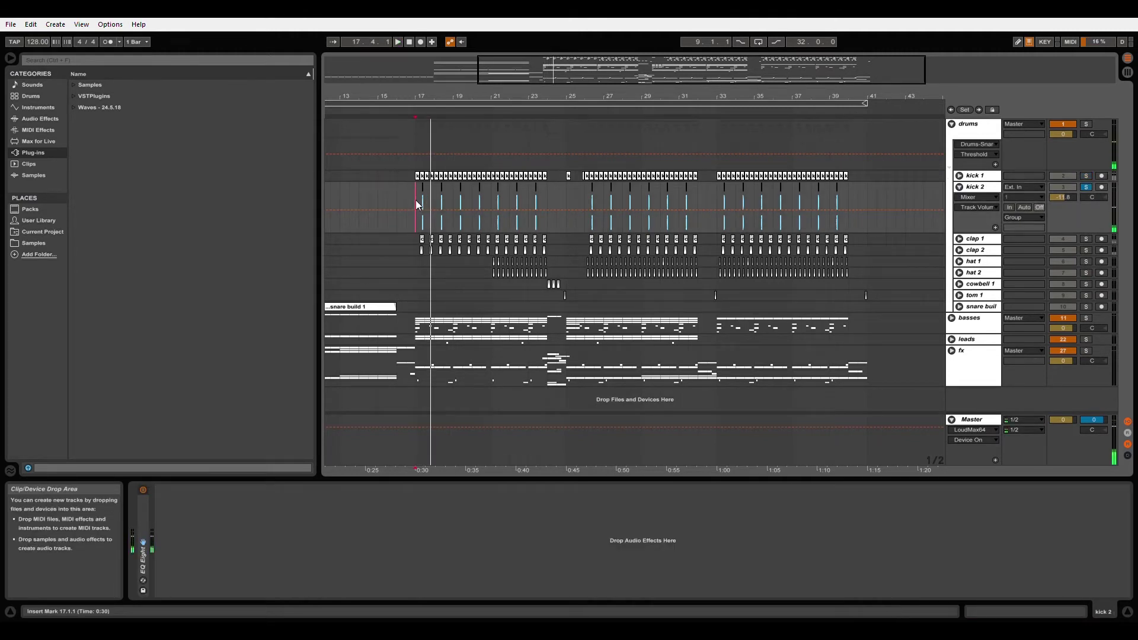
left_click(1086, 175)
key("space")
key("space")
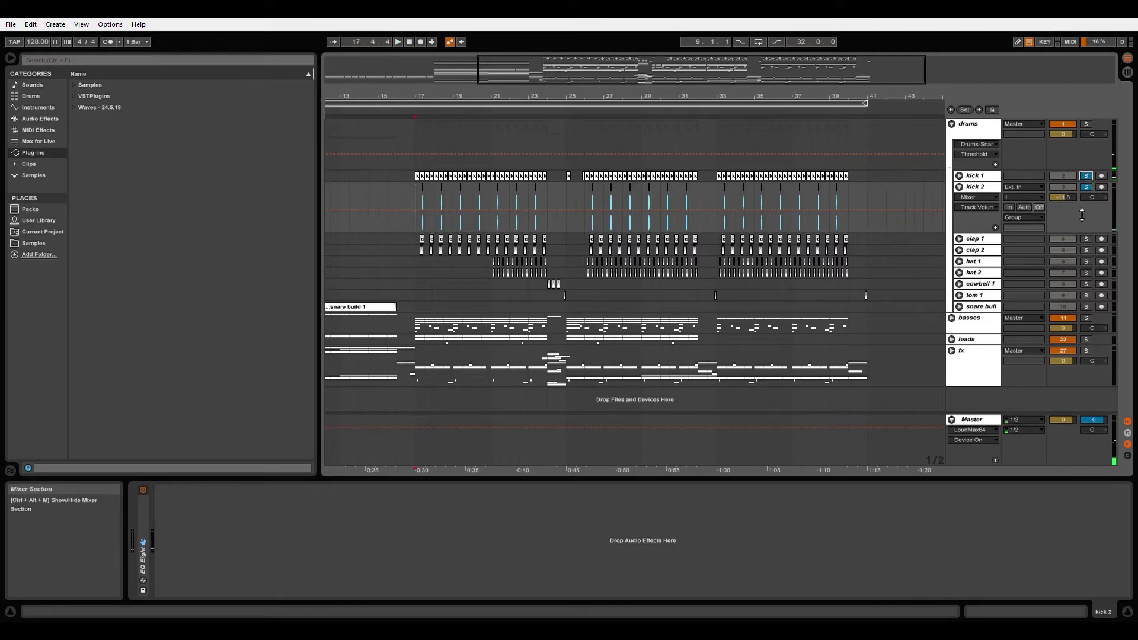
Step: Solo the clap 1 and clap 2 tracks one after the other and listen to each from bar 17
left_click(1086, 239)
key("space")
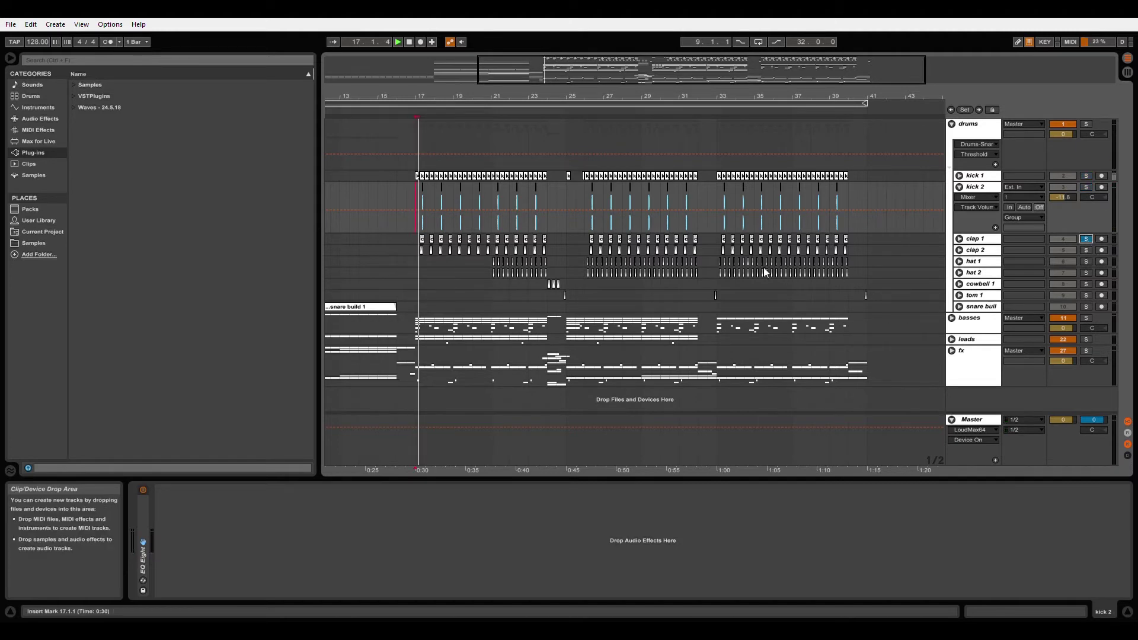
left_click(1086, 249)
key("space")
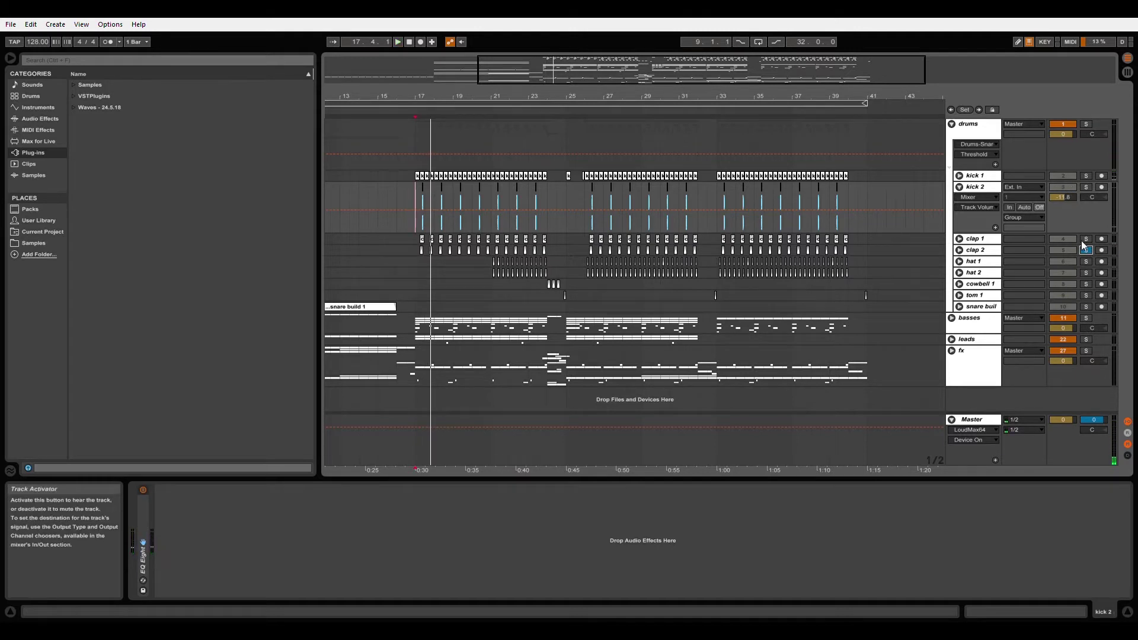
Step: Solo both kick and both clap tracks together, listen to them from bar 17, and fold kick 2
left_click(1086, 187, "ctrl")
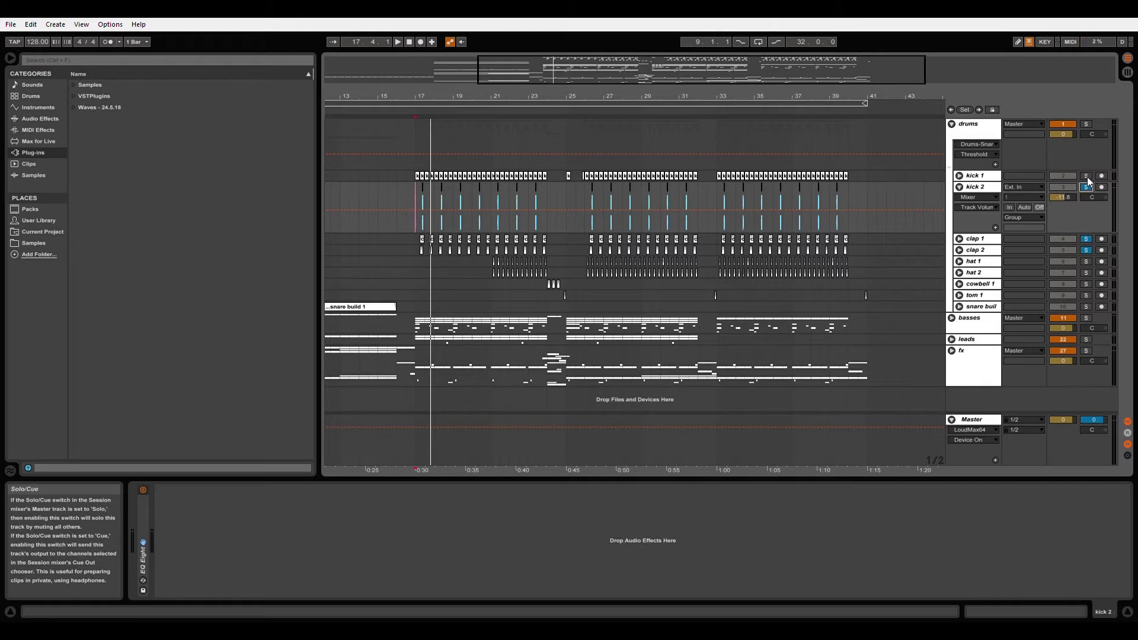
key("space")
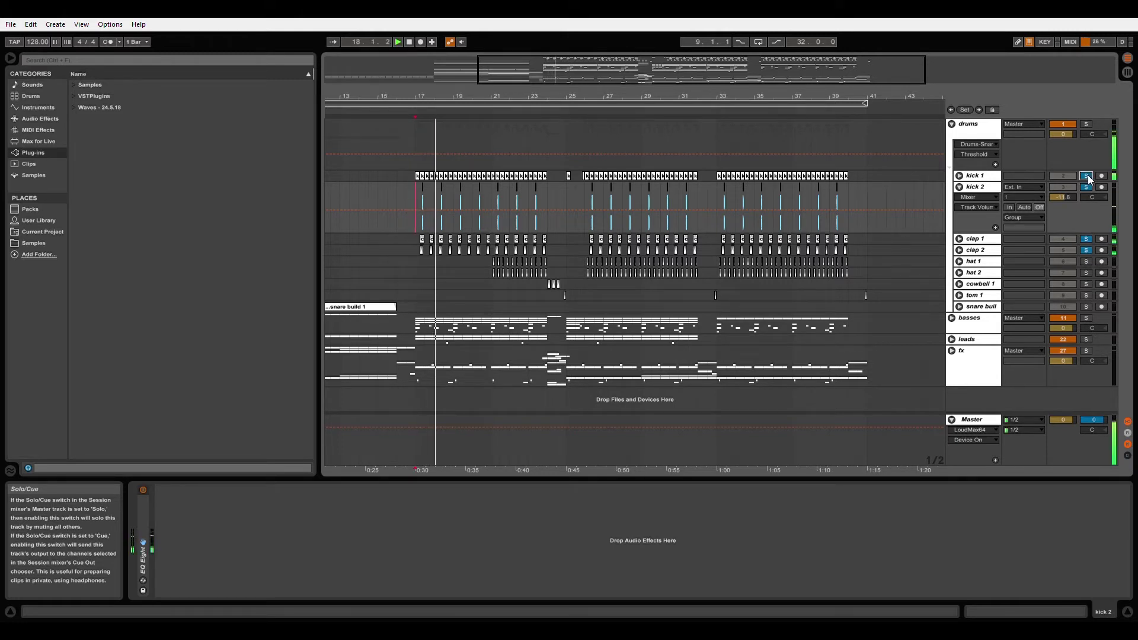
left_click(959, 188)
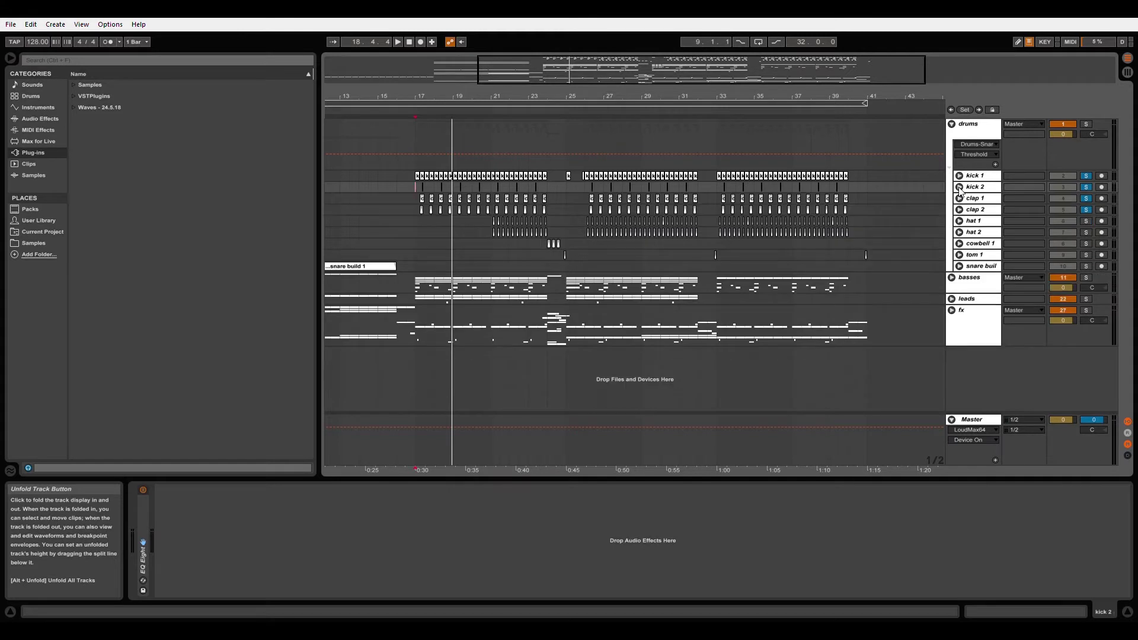
key("space")
Step: Listen to the hat 1 and hat 2 tracks from bar 21, soloing each one in turn
left_click(491, 220)
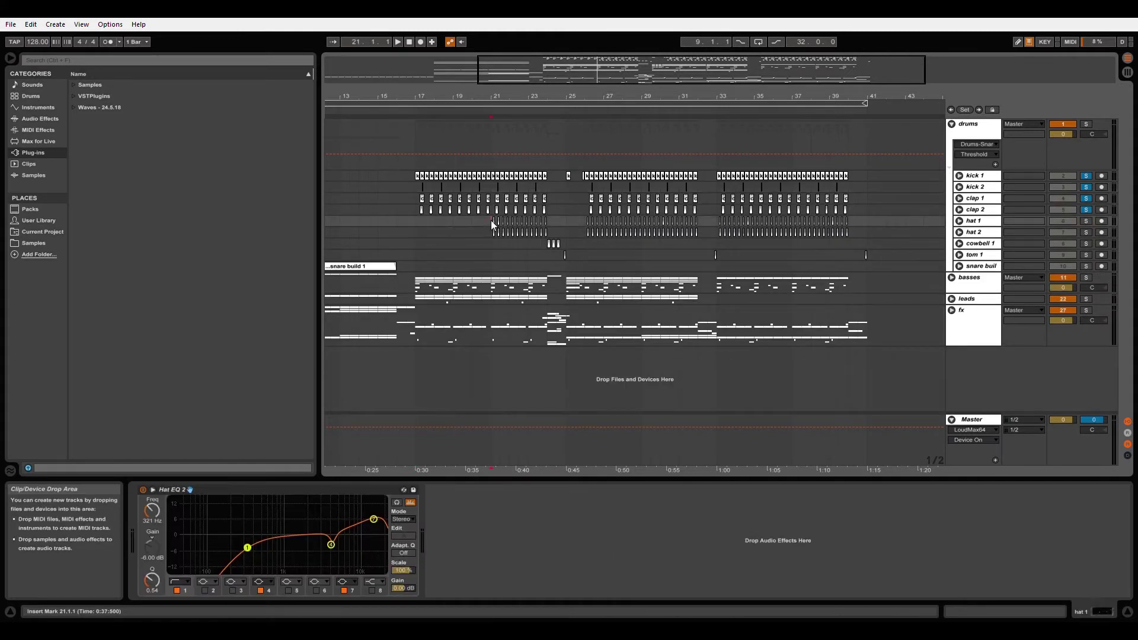
left_click(1086, 221)
key("space")
left_click(1086, 231)
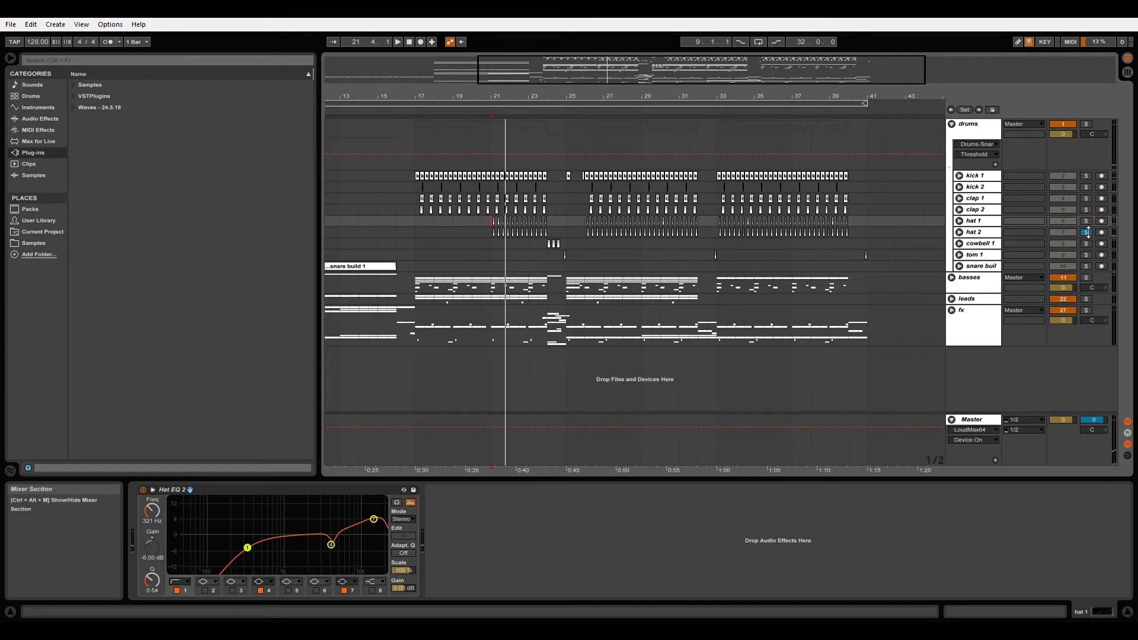
Step: Solo the whole drums group and listen to it from bar 21
left_click(1086, 124)
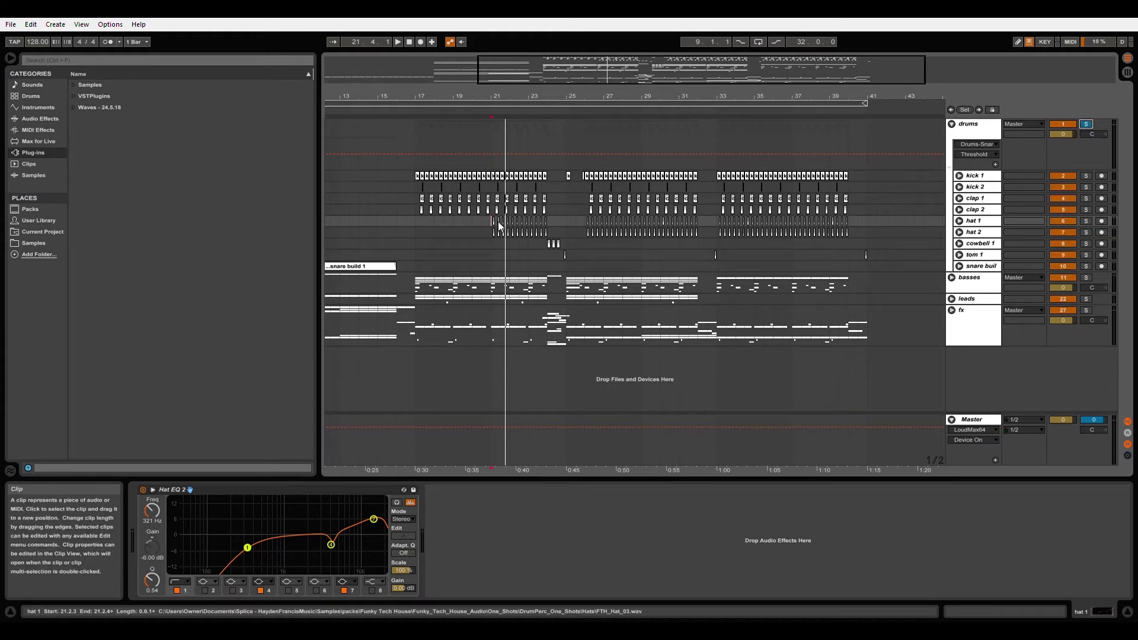
key("space")
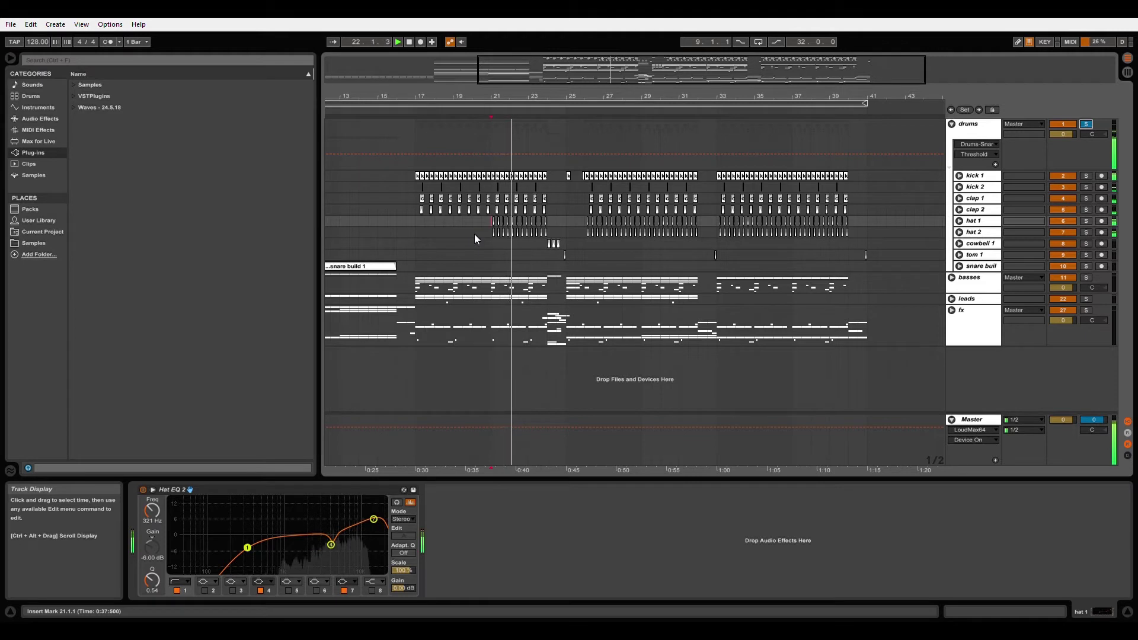
key("space")
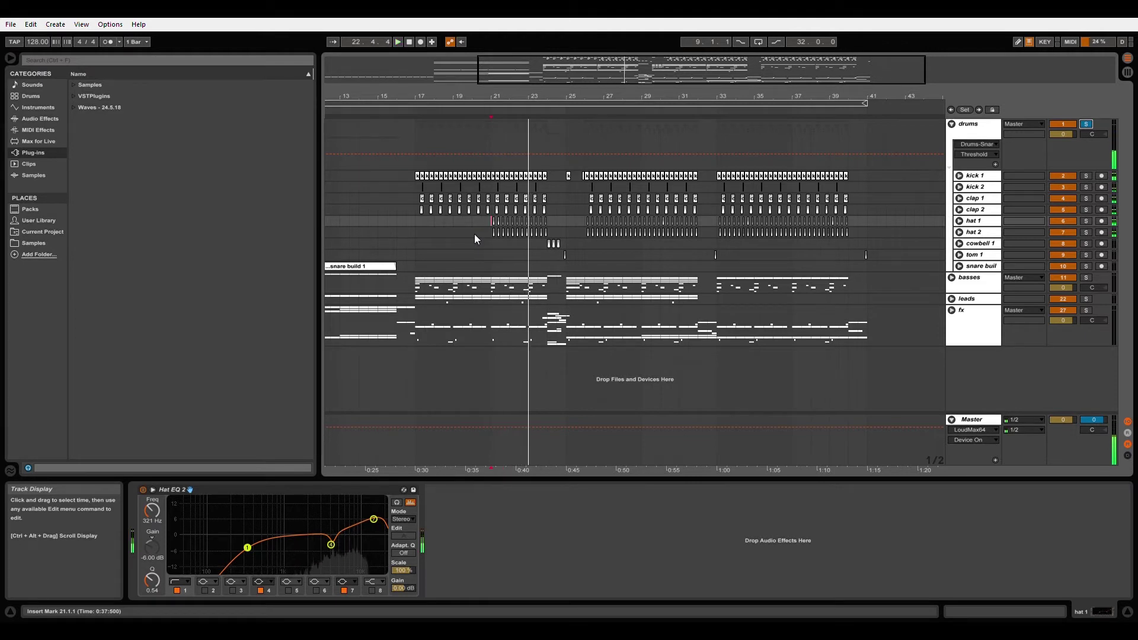
Step: Unfold cowbell 1 and listen to it soloed from bar 24, and listen to tom 1 soloed from just before bar 25
left_click(546, 243)
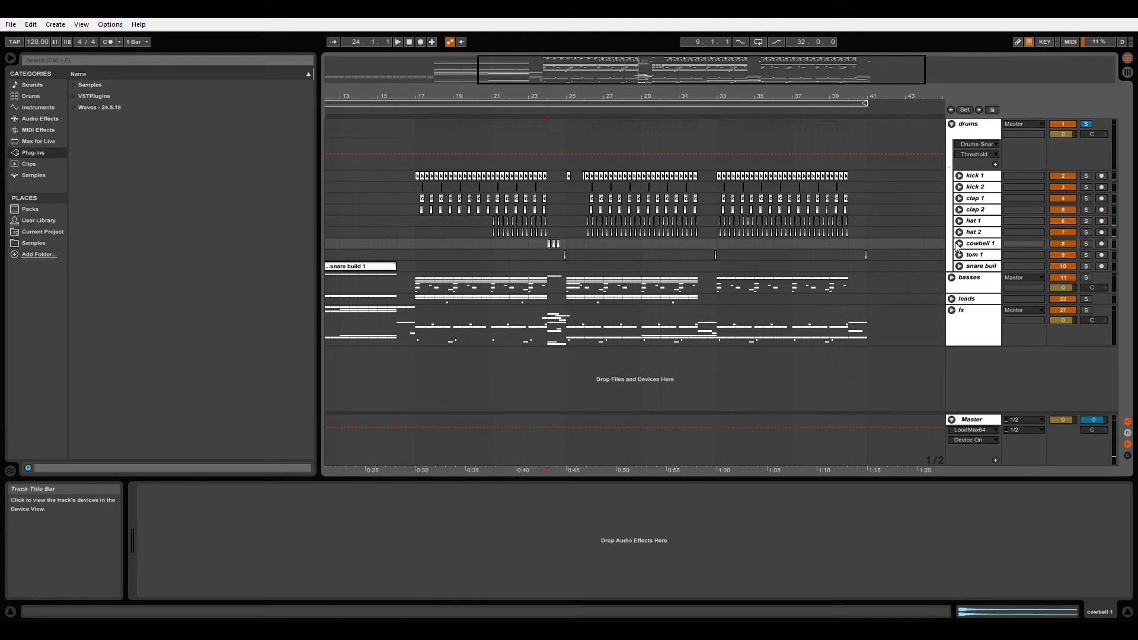
key("Right")
left_click(1085, 244)
key("space")
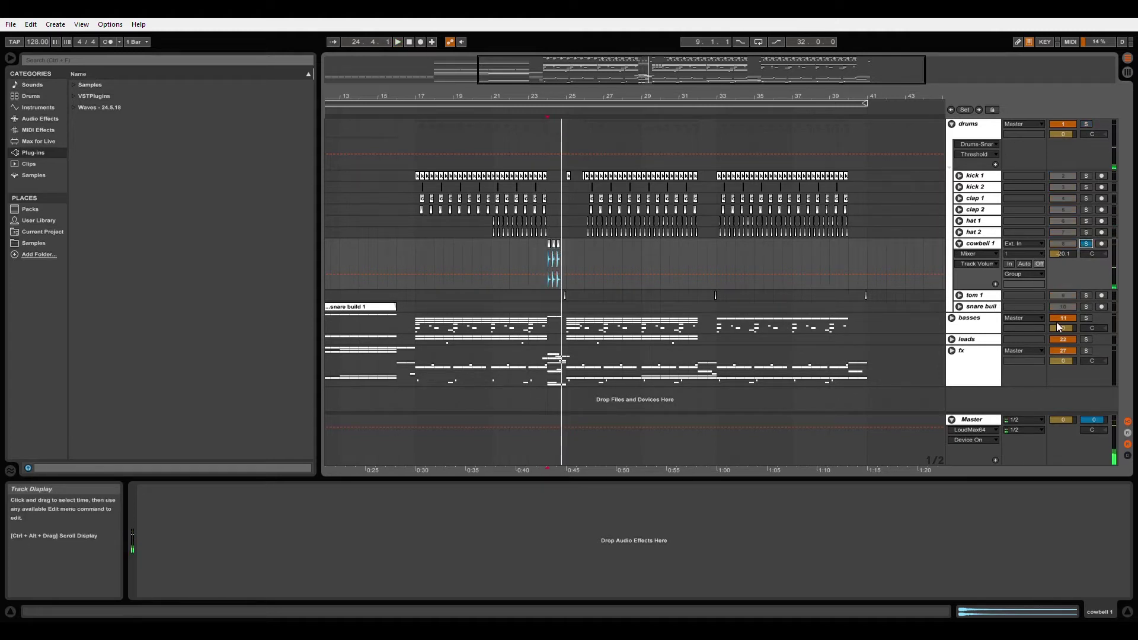
left_click(1086, 296)
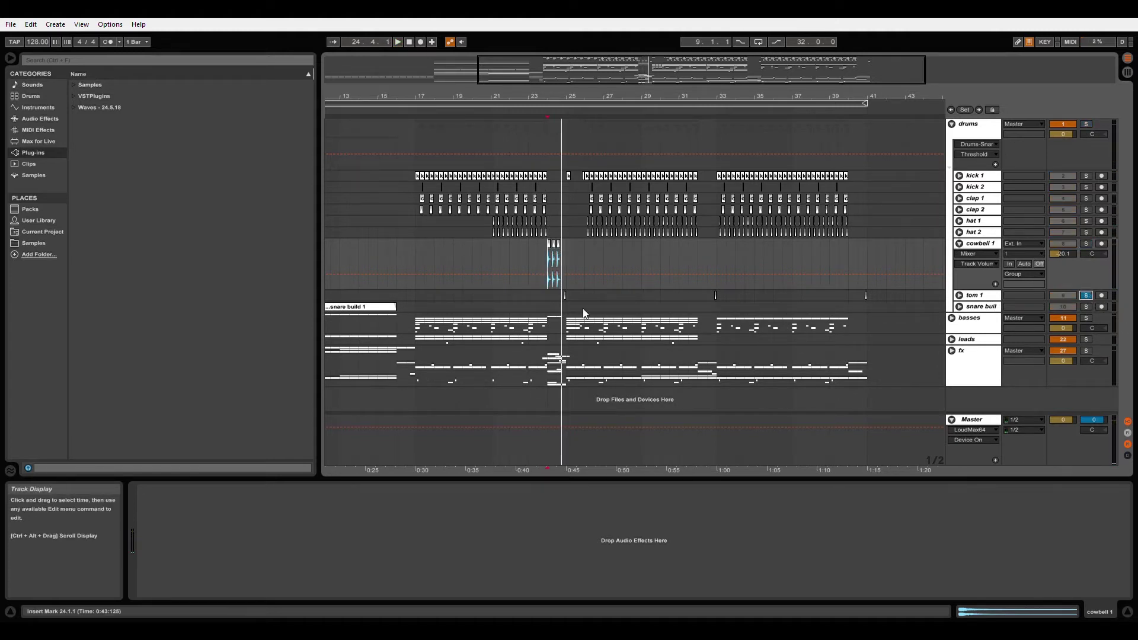
left_click(561, 296)
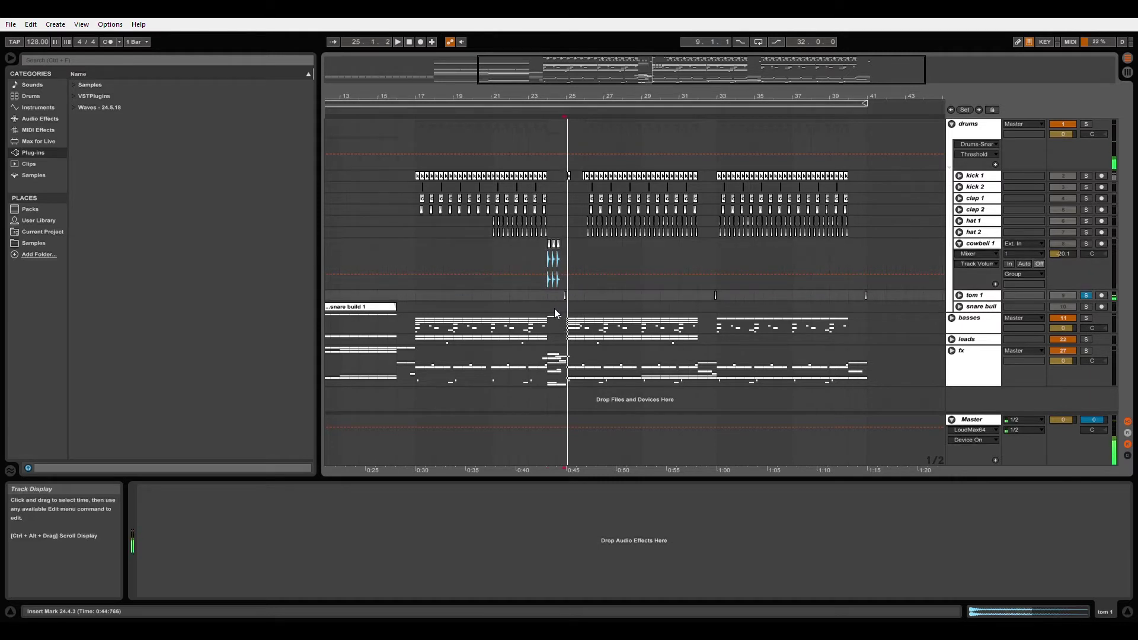
Step: Solo the drums group and listen to it from the single kick at bar 25
left_click(568, 175)
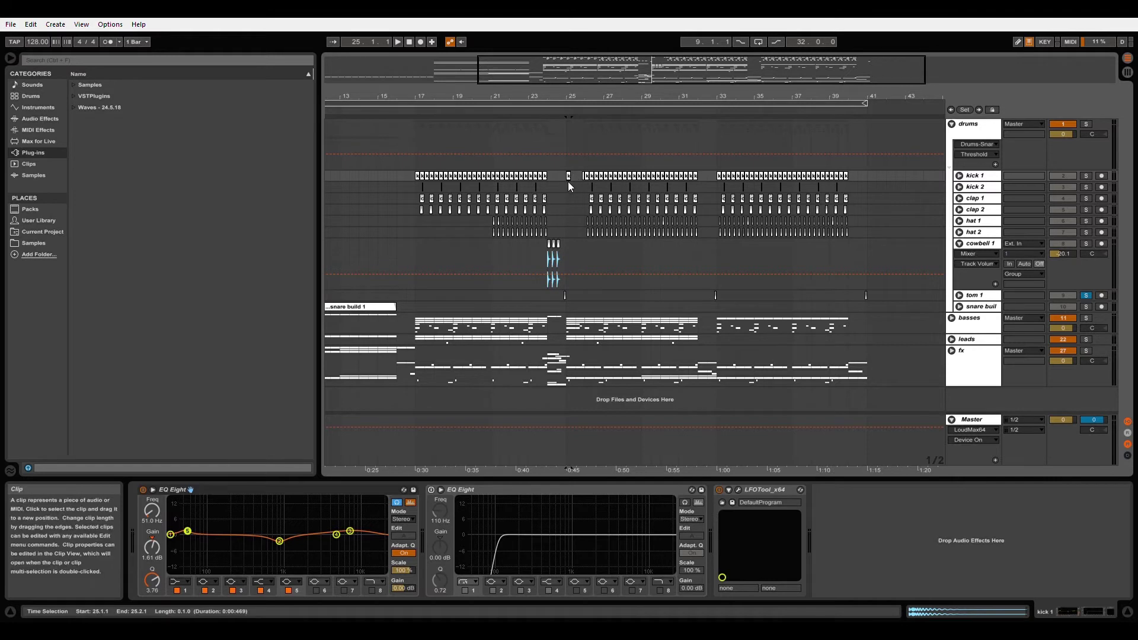
left_click(566, 185)
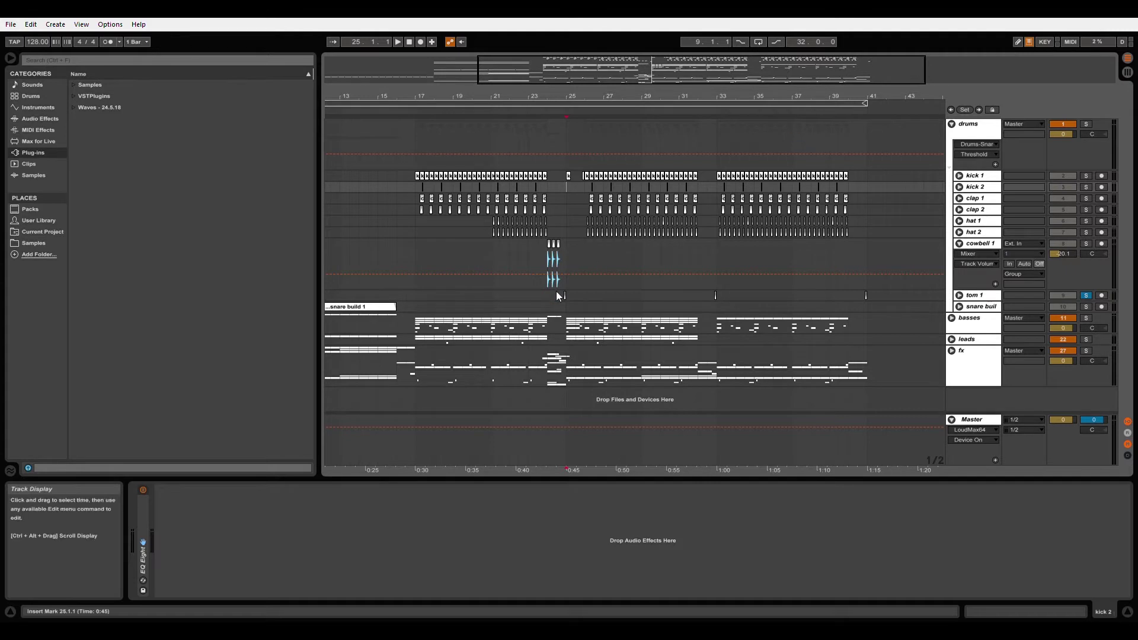
left_click(1084, 125)
key("space")
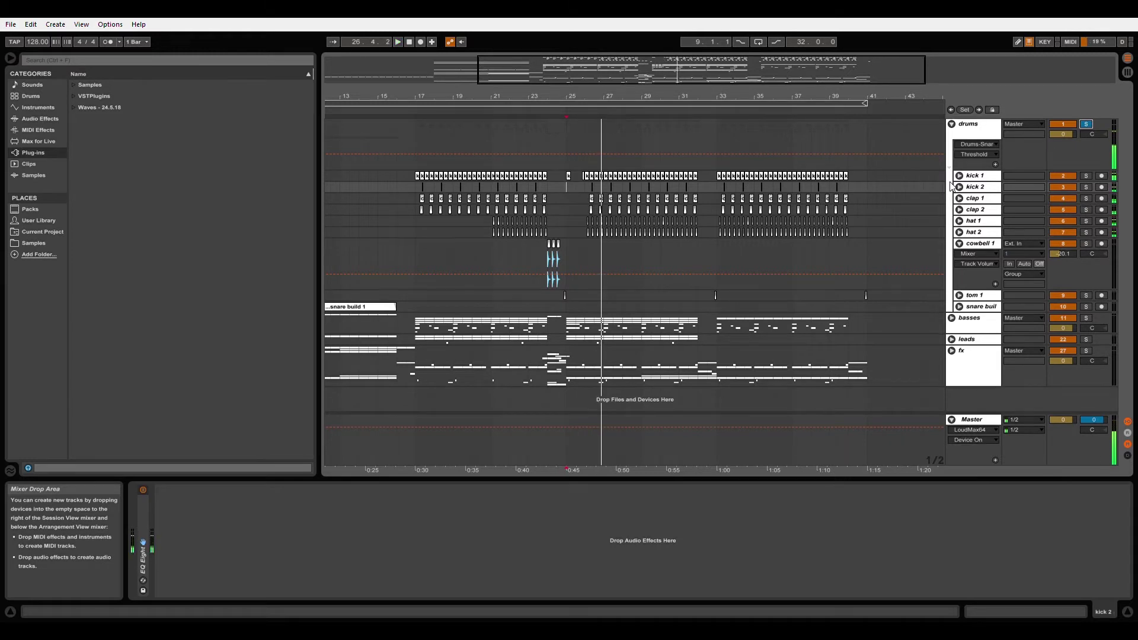
Step: Unsolo the drums group and listen to the full arrangement from bar 24 and again from bar 25
left_click(1086, 124)
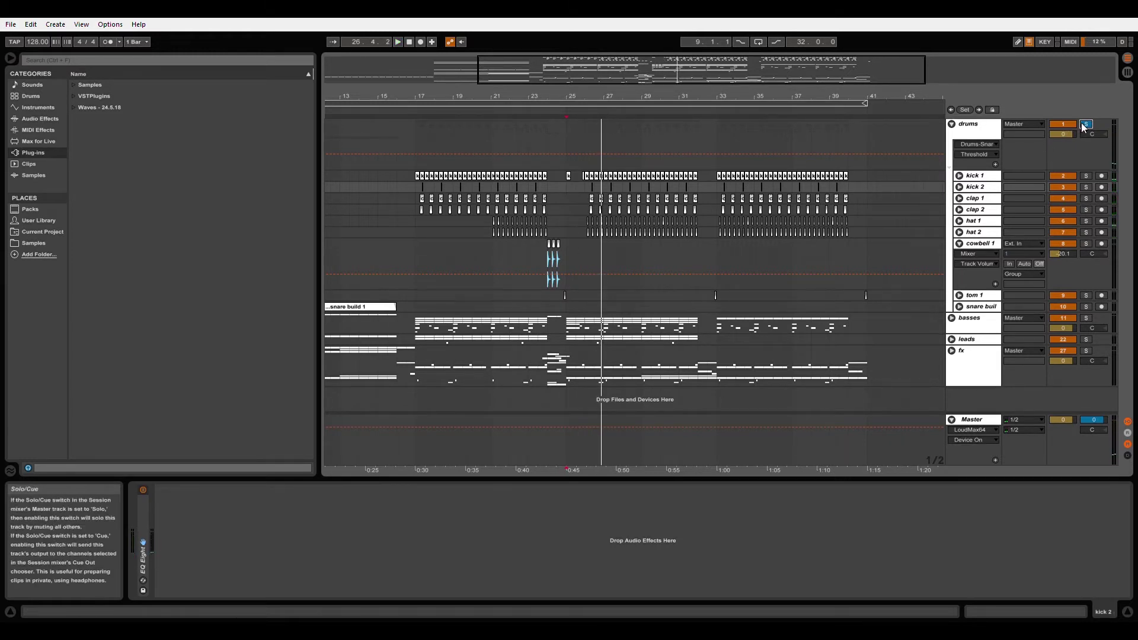
left_click(546, 262)
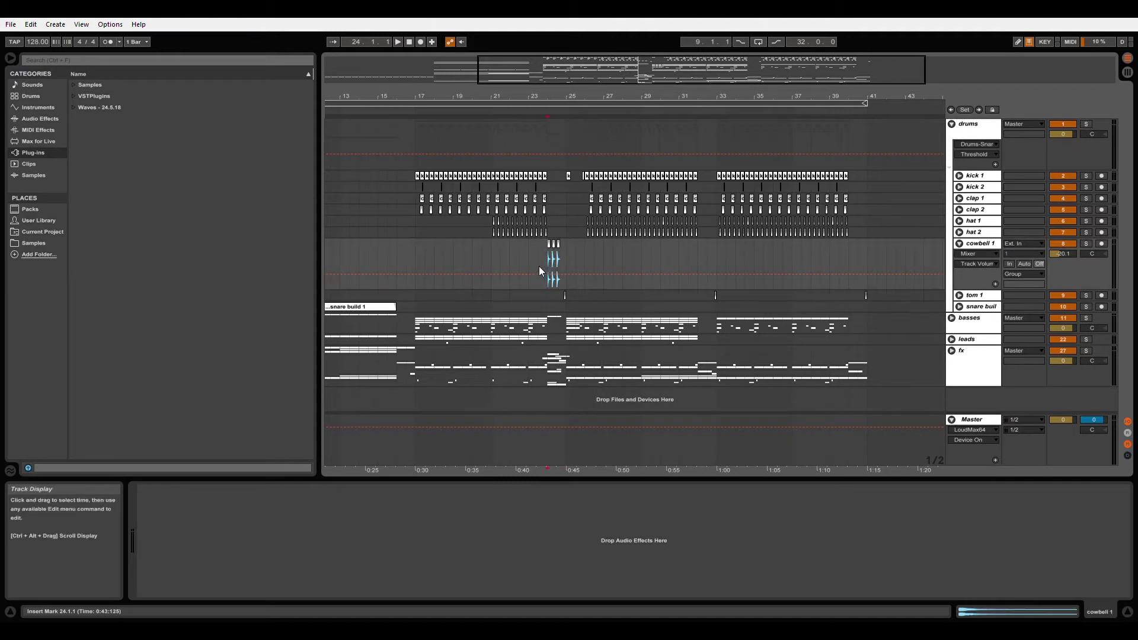
key("space")
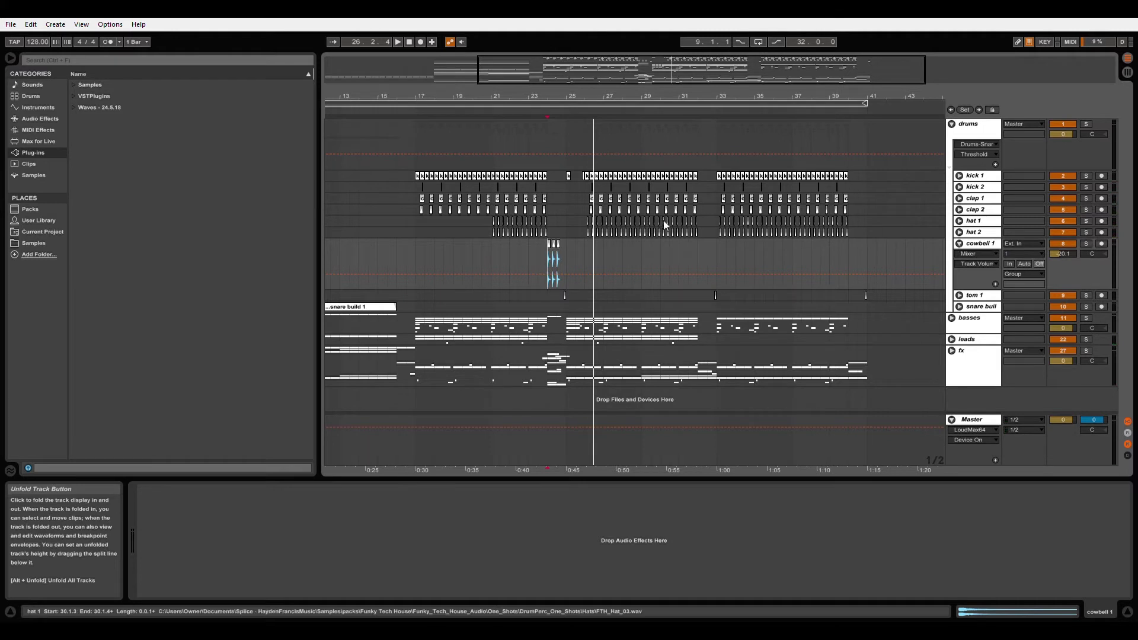
left_click(566, 251)
key("space")
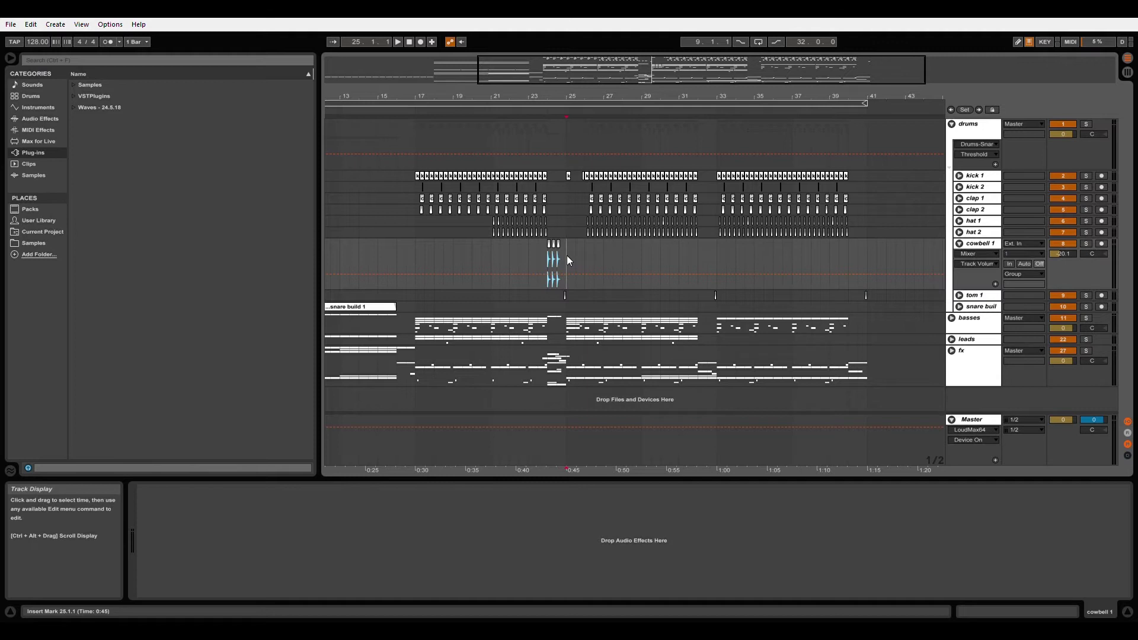
key("space")
key("space")
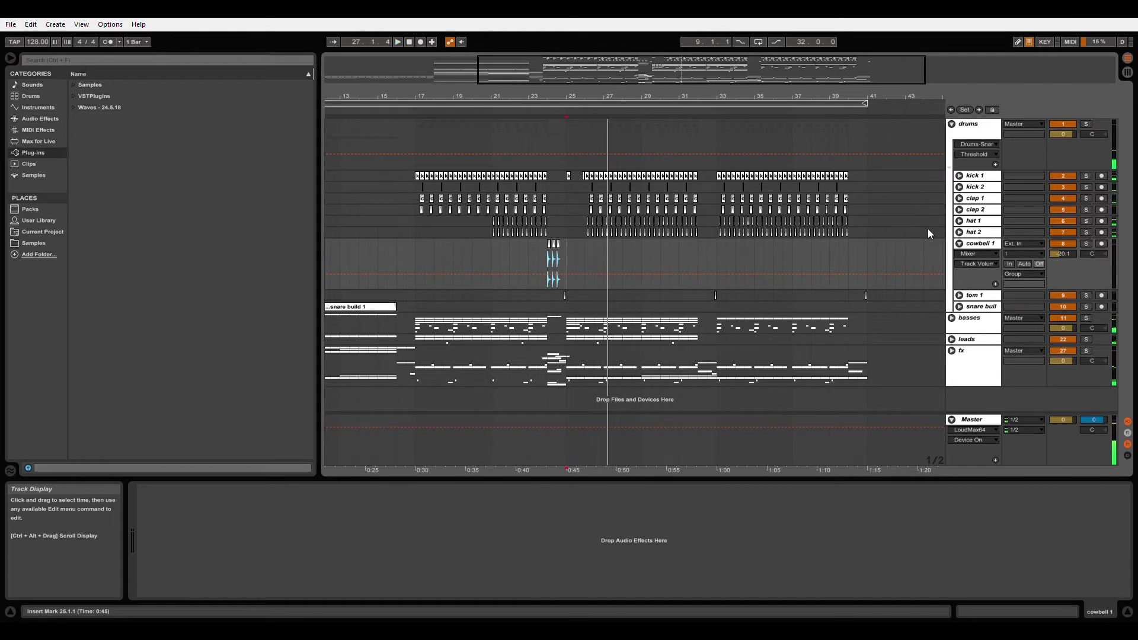
Step: Fold the cowbell 1 track, and briefly unfold the snare build track before folding it again
left_click(959, 244)
left_click(960, 266)
left_click(959, 267)
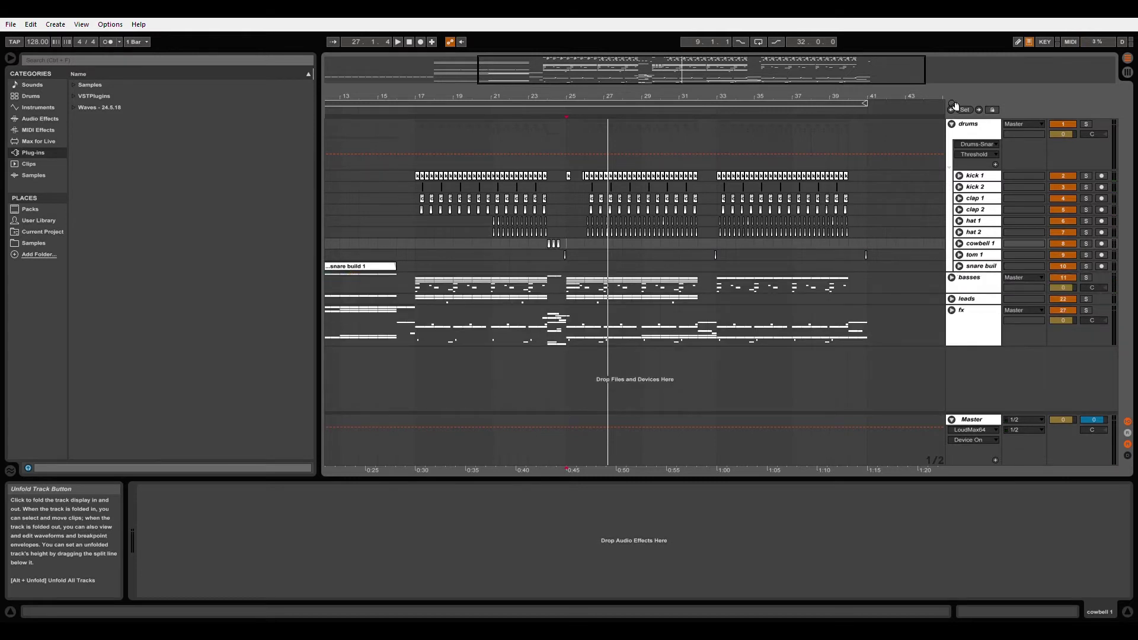
Step: Fold the drums group, unfold the leads group and its lead 1 track, and select the lead 1 clip at bar 17
left_click(951, 124)
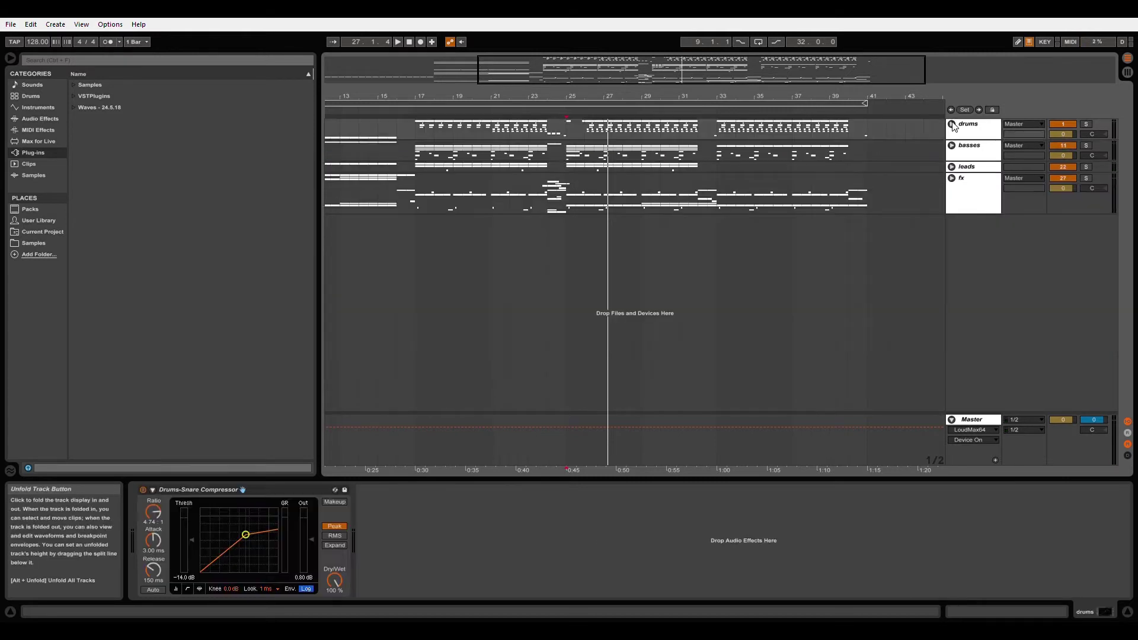
left_click(952, 167)
left_click(427, 210)
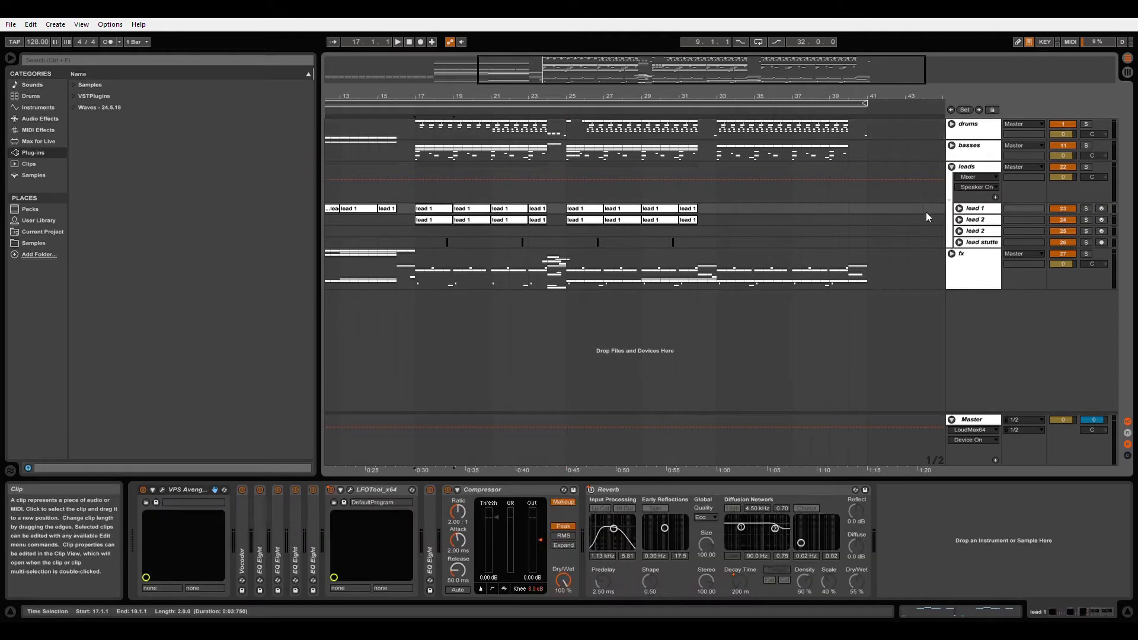
left_click(959, 209)
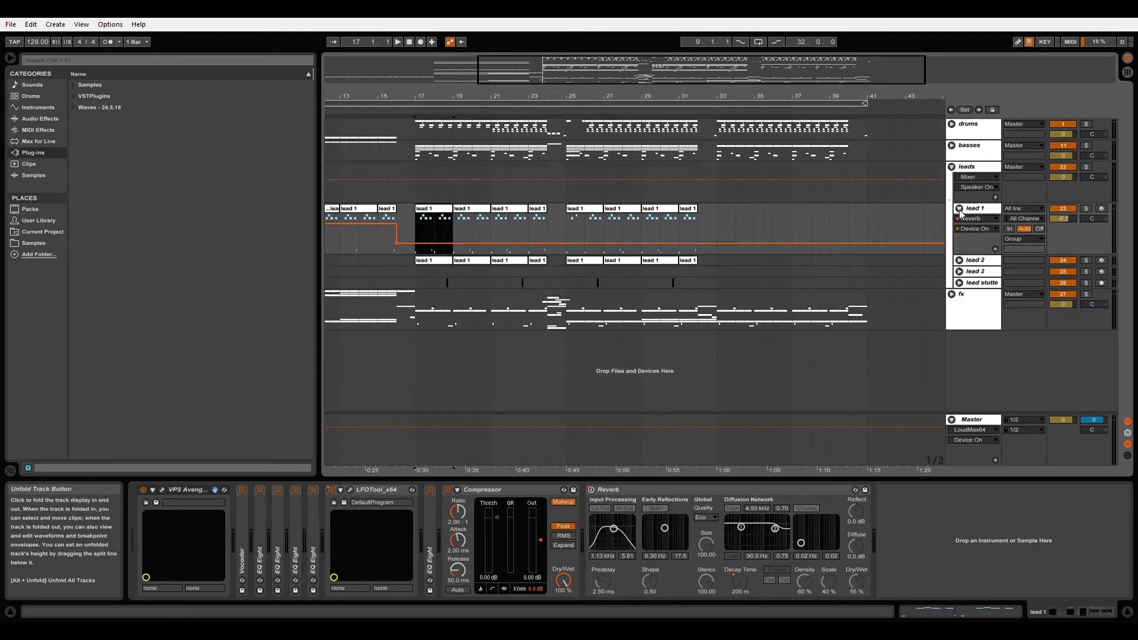
Step: Solo the lead 1 track and listen to it from bar 17 and again from bar 25
left_click(1083, 210)
key("space")
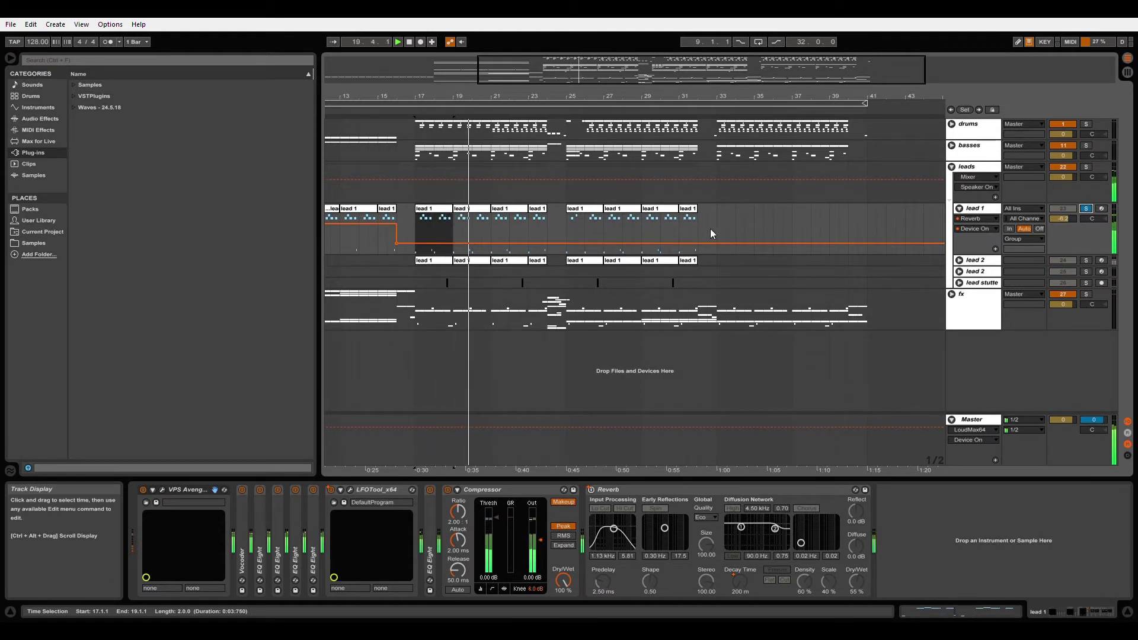
key("space")
left_click(565, 220)
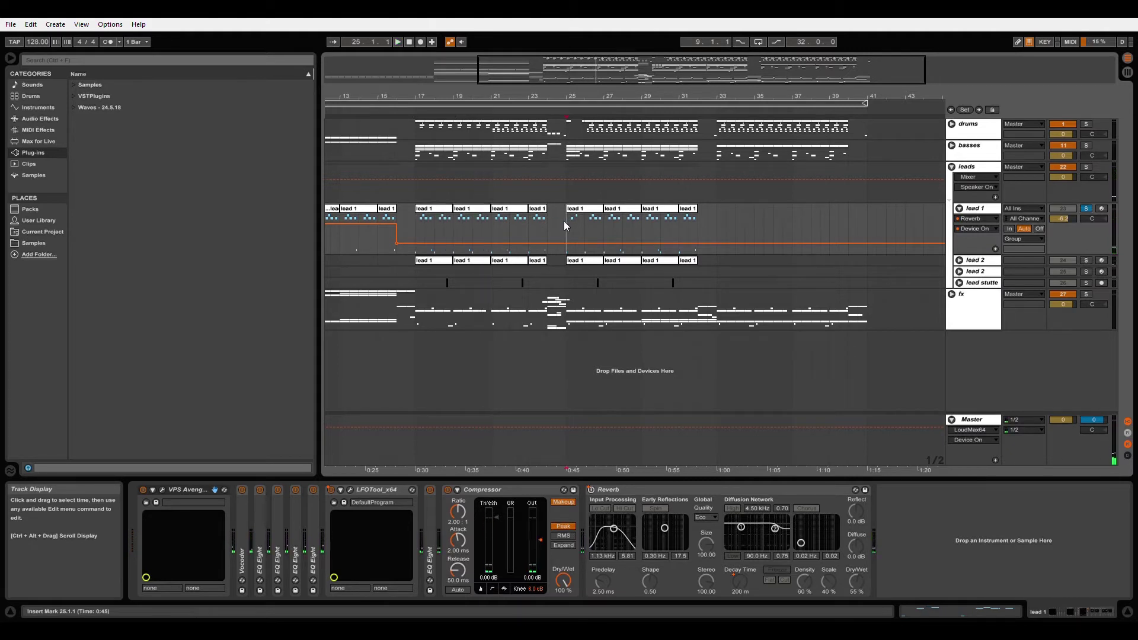
key("space")
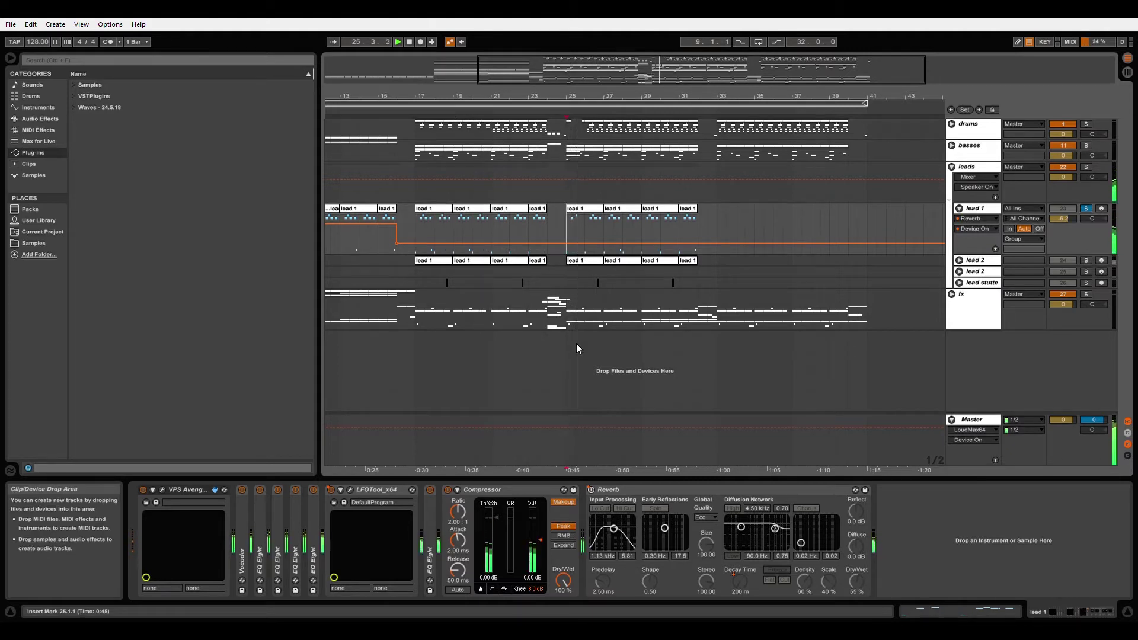
key("space")
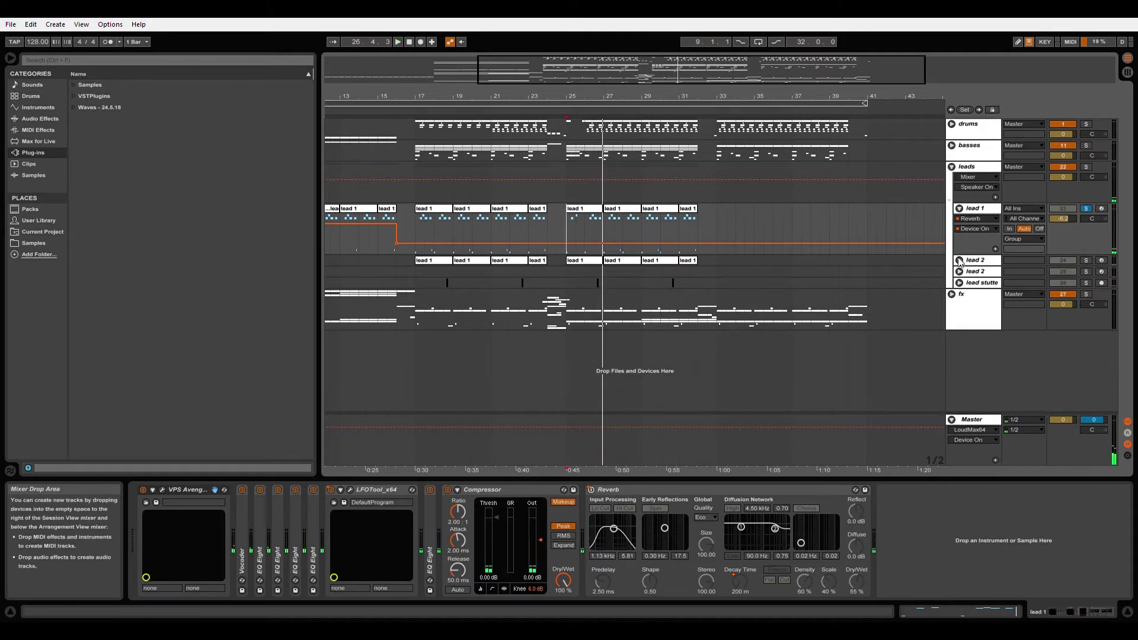
Step: Unfold the first lead 2 track and listen to it soloed from bar 17
left_click(959, 260)
left_click(418, 272)
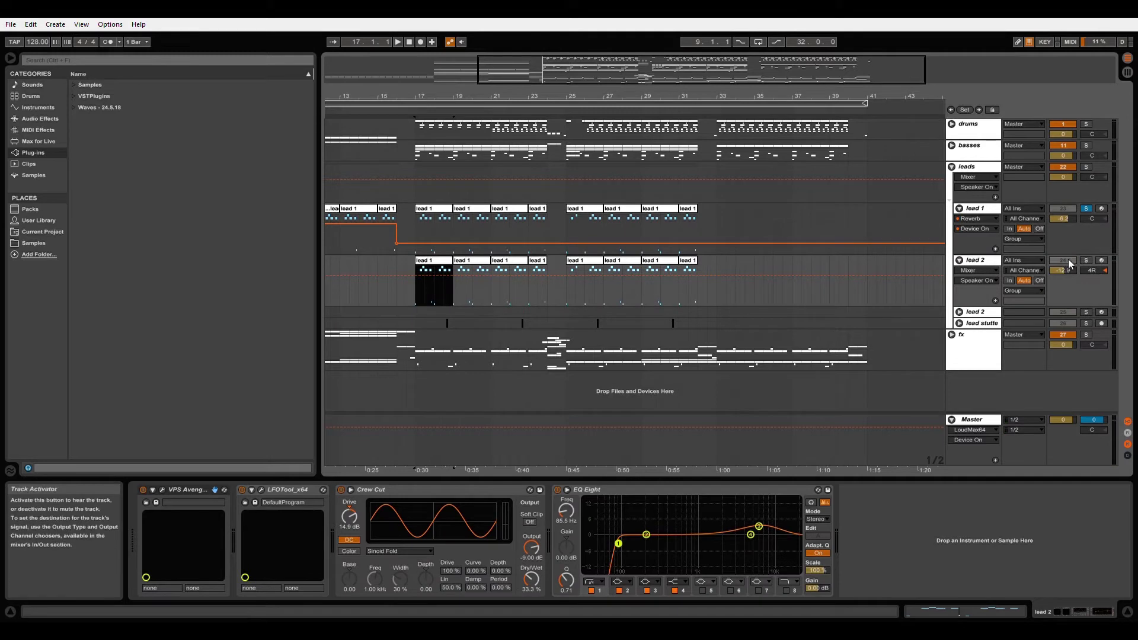
left_click(1086, 260)
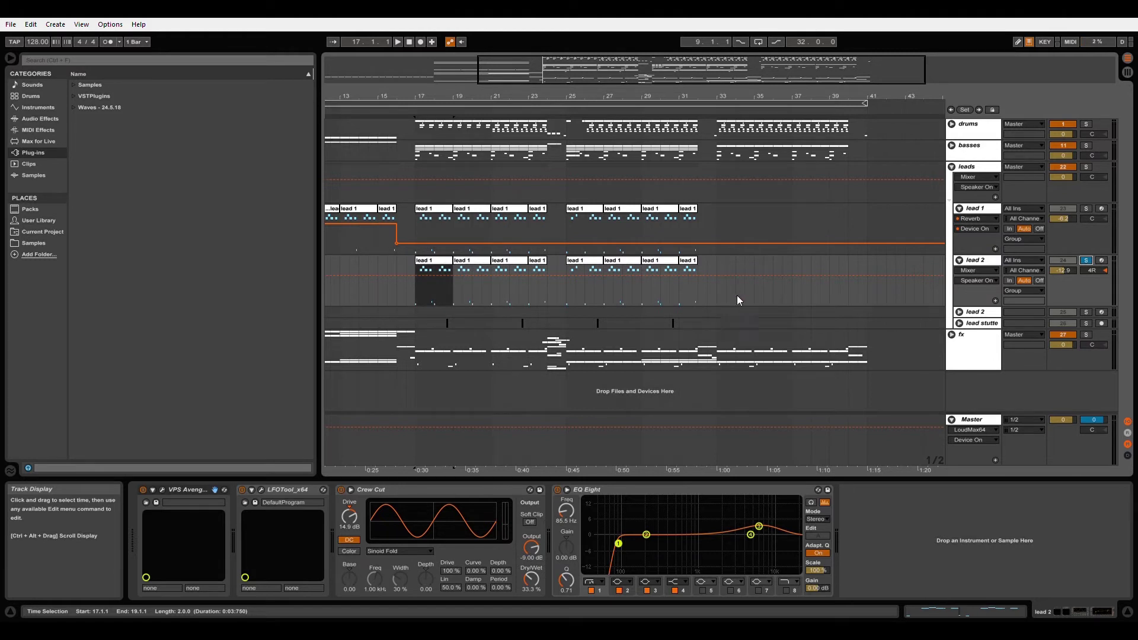
key("space")
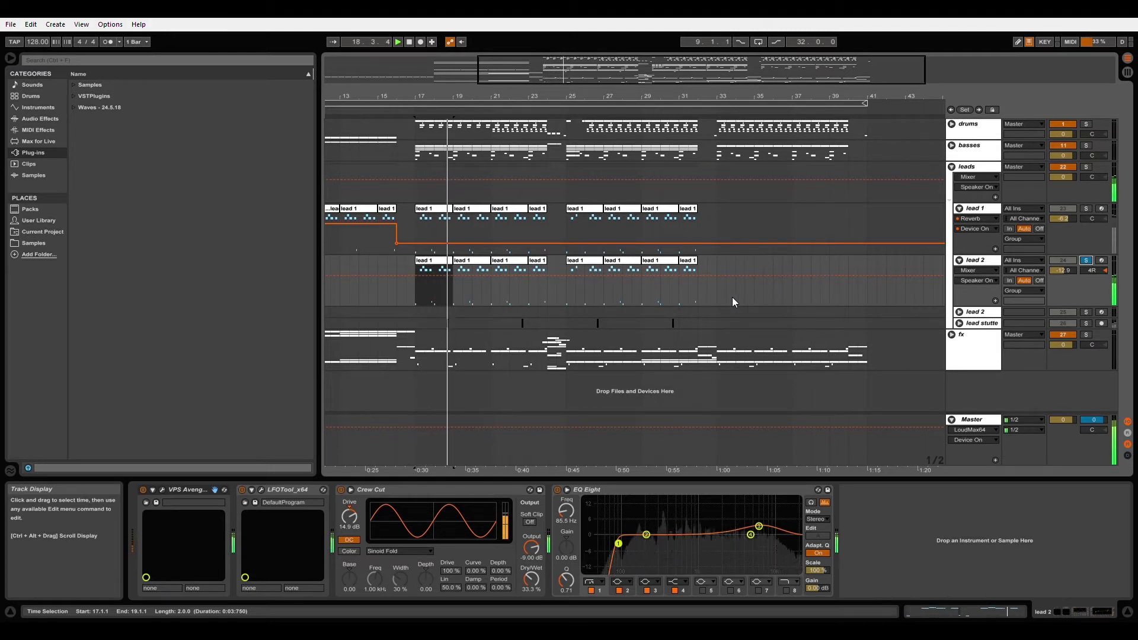
key("space")
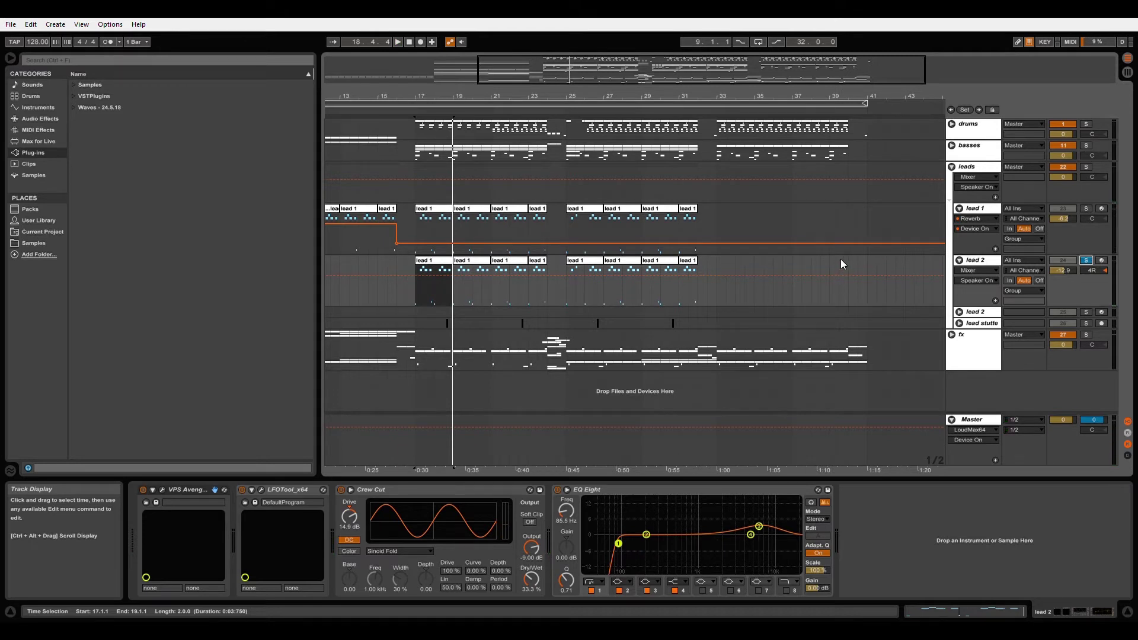
Step: Solo lead 1 and compare its device chain and bar 17 clip with those of the first lead 2 track
left_click(1086, 208)
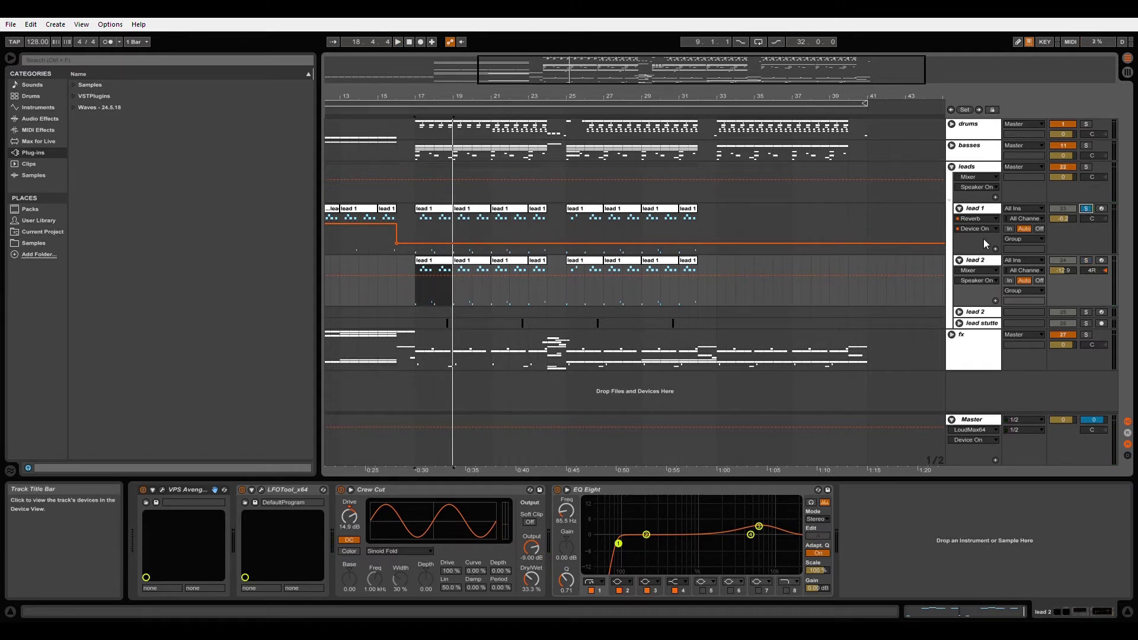
left_click(435, 212)
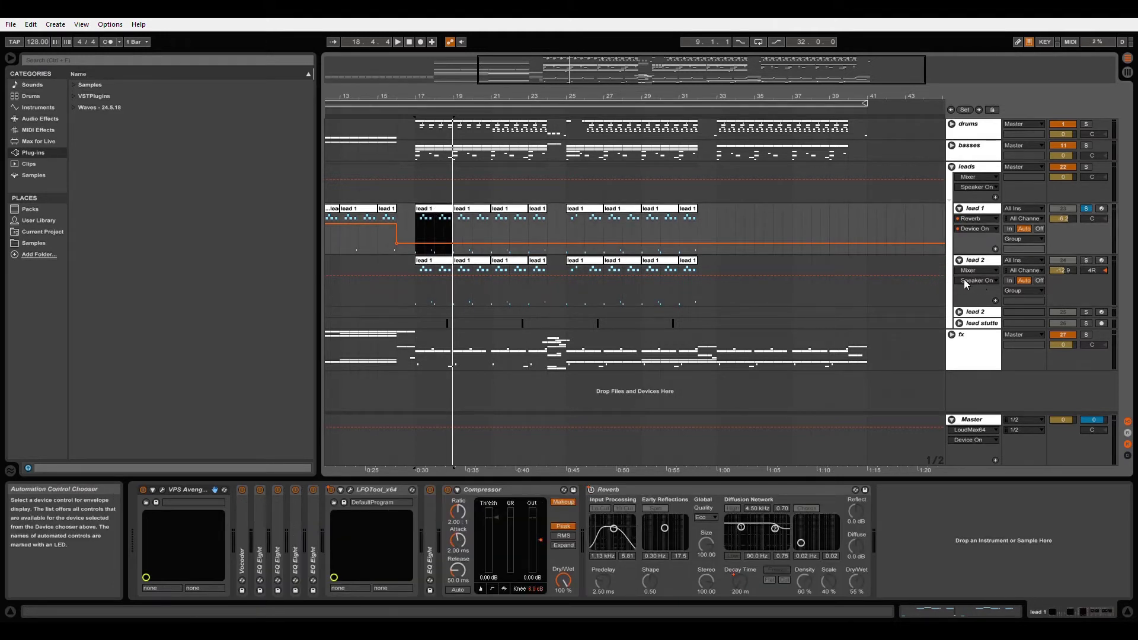
left_click(974, 261)
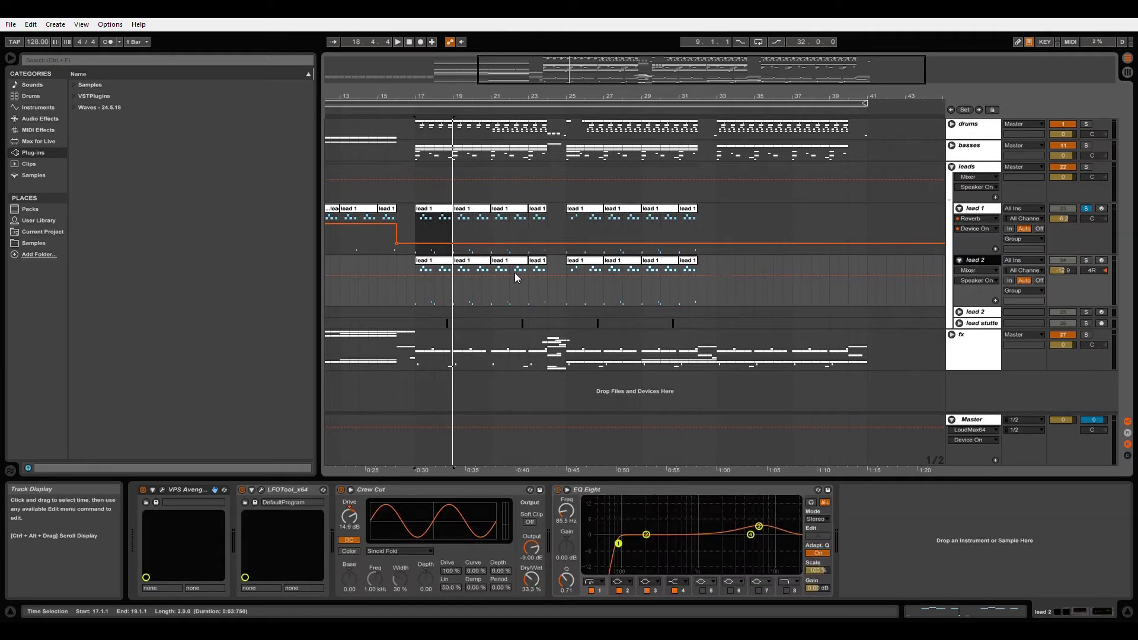
key("Down")
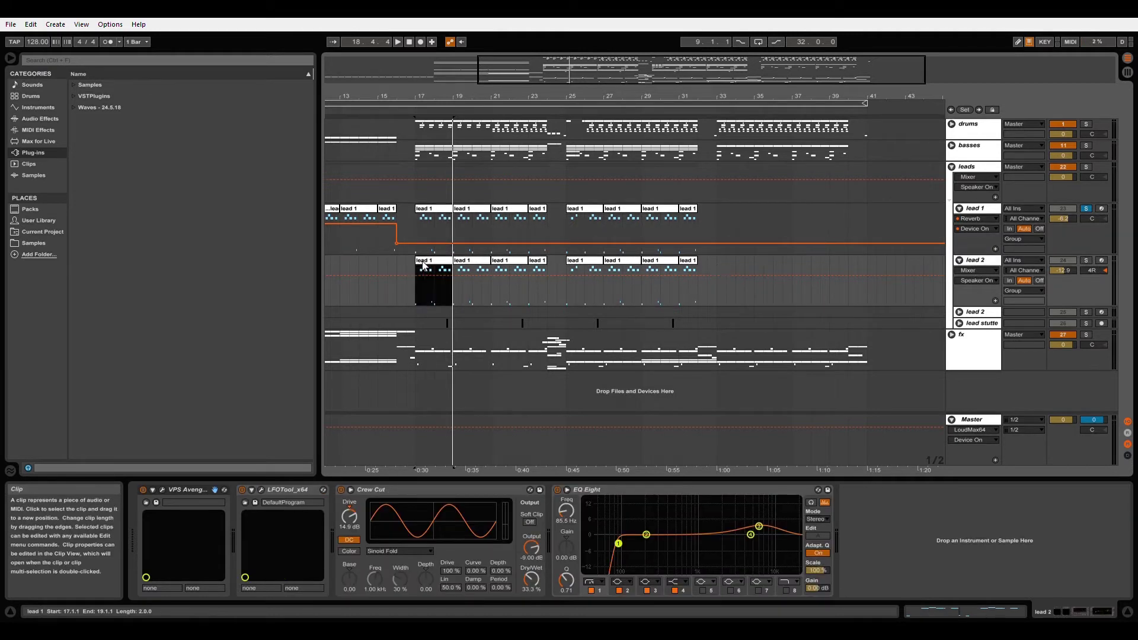
Step: Fold the first lead 2 and lead 1 tracks, and briefly unfold the second lead 2 track before folding it again
left_click(958, 261)
left_click(959, 209)
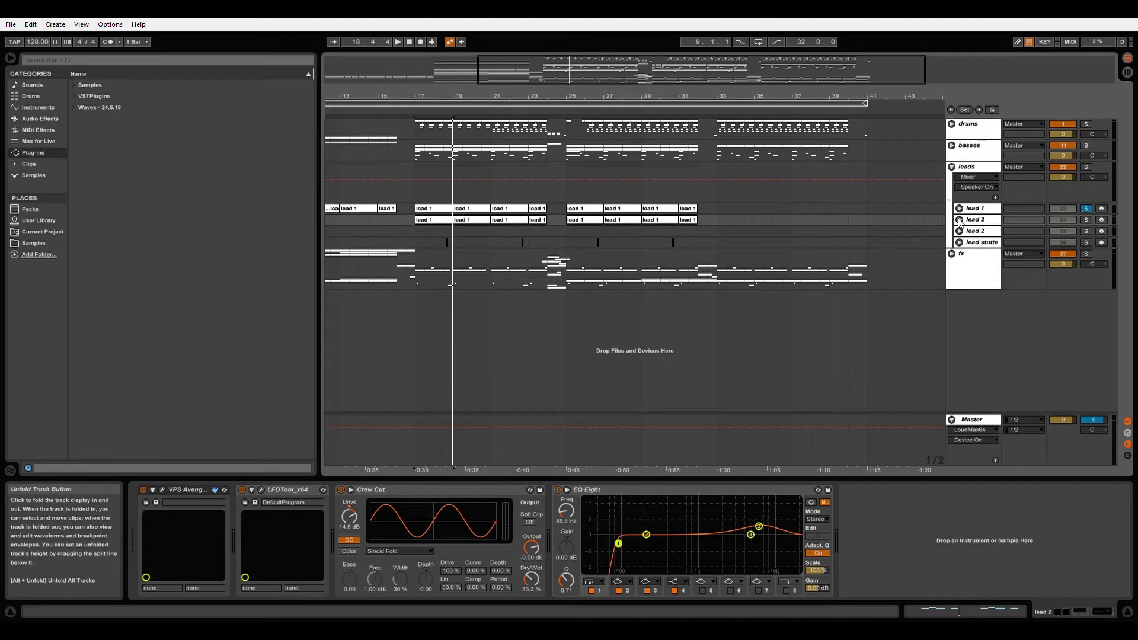
left_click(959, 231)
left_click(959, 232)
Step: Unfold the lead stutter track and listen to it soloed from just before its first clip at 18.3.1
left_click(959, 243)
left_click(446, 261)
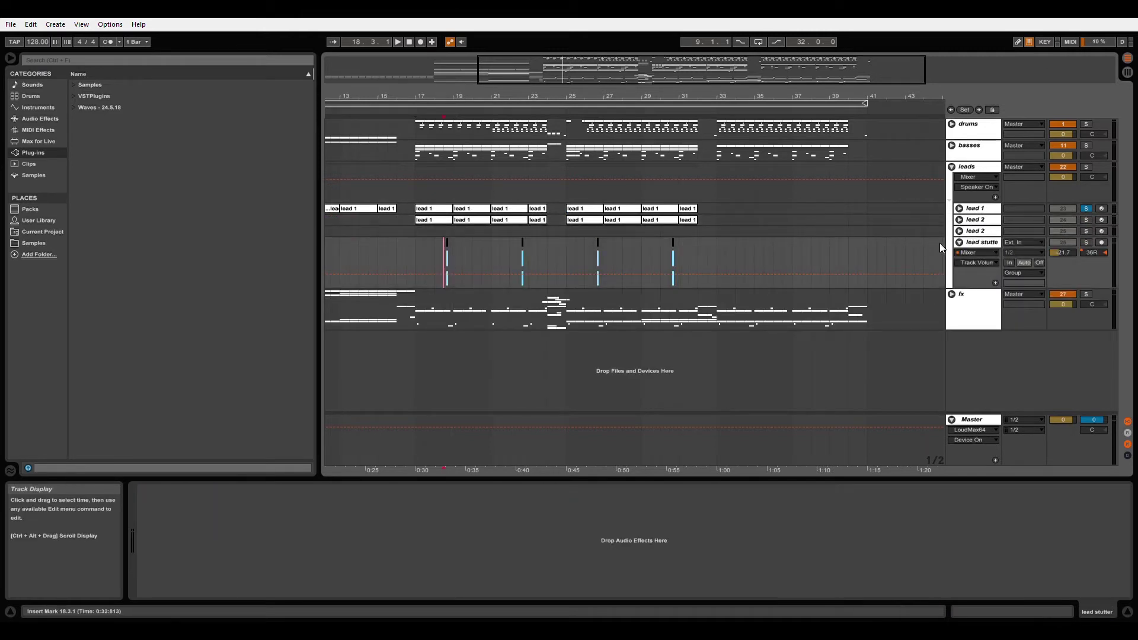
left_click(1086, 243)
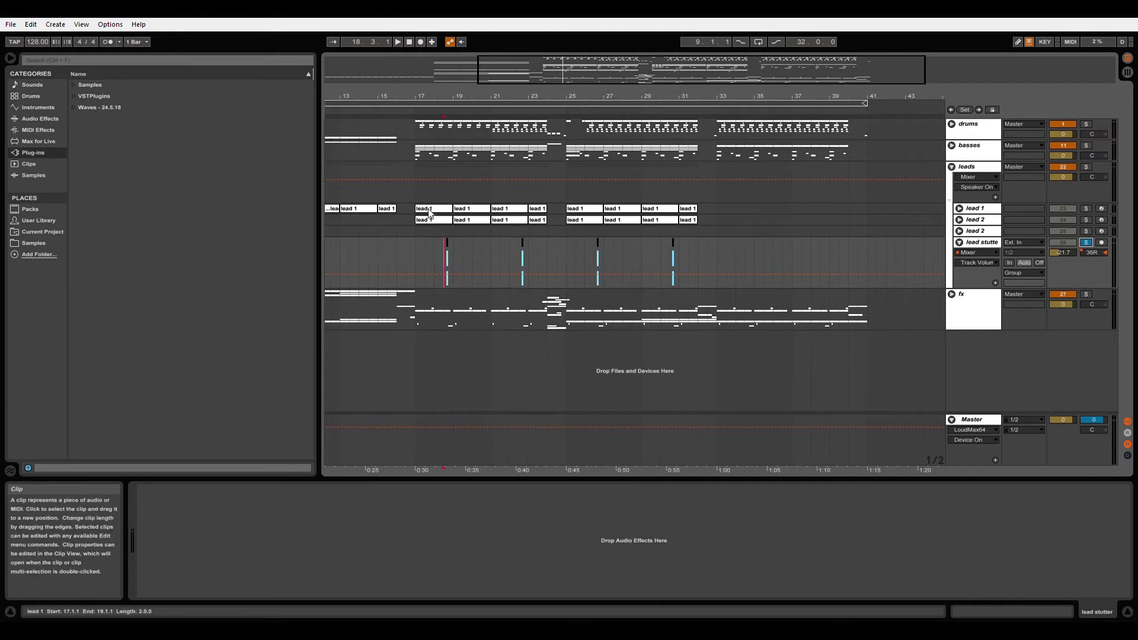
key("space")
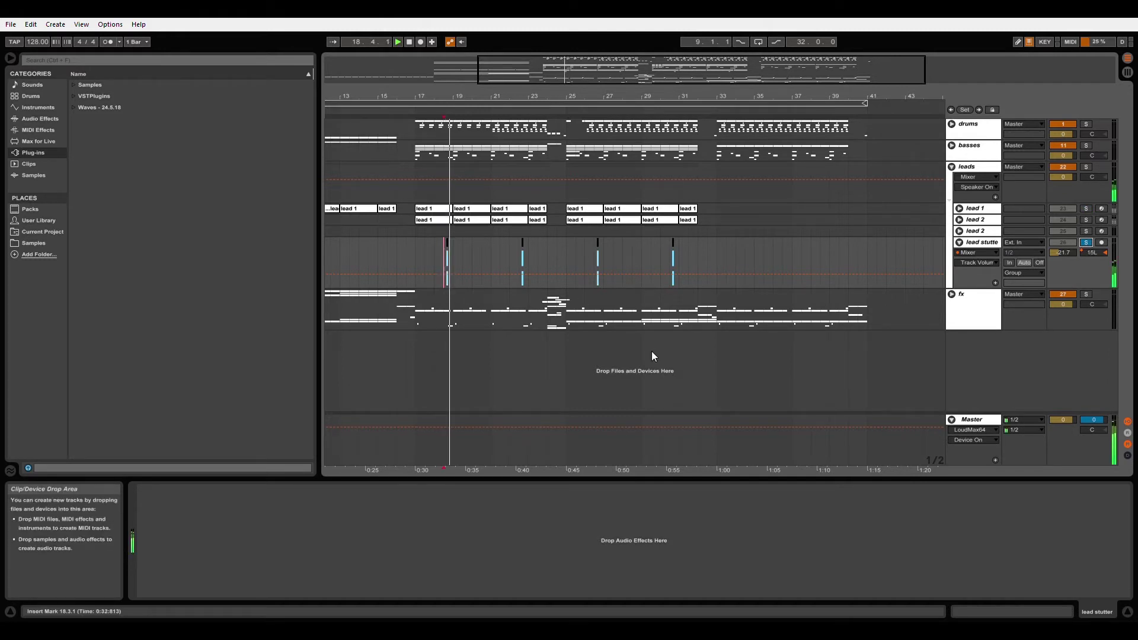
key("space")
Step: Solo the whole leads group and listen to it from bar 18
left_click(1083, 167)
left_click(433, 247)
key("space")
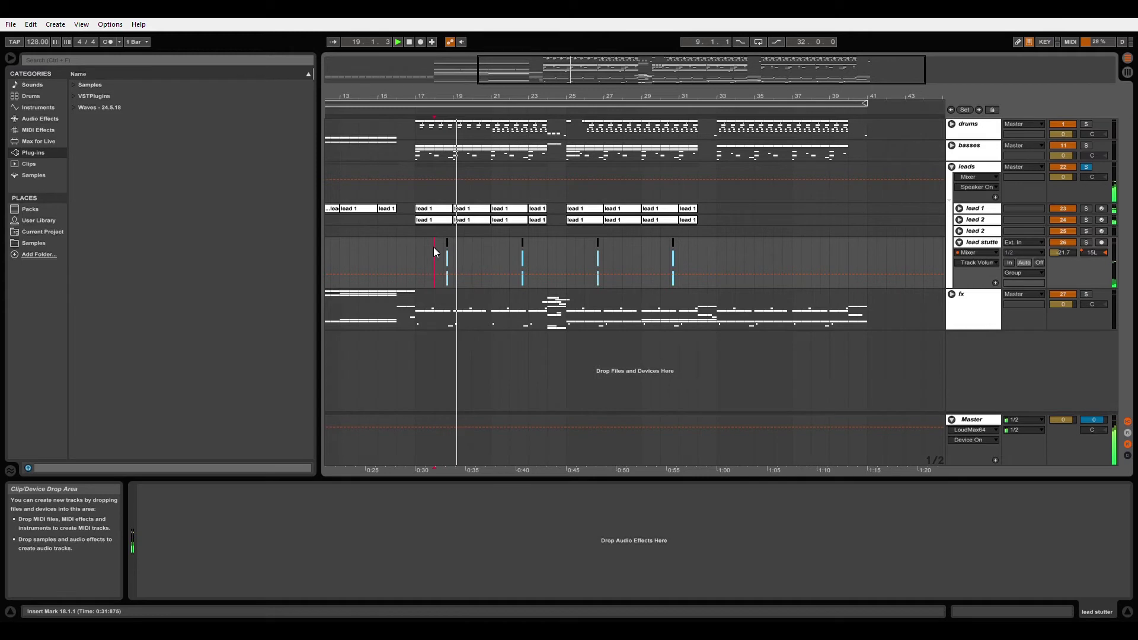
Step: Fold the lead stutter track and the leads group, and unfold the fx group
left_click(958, 242)
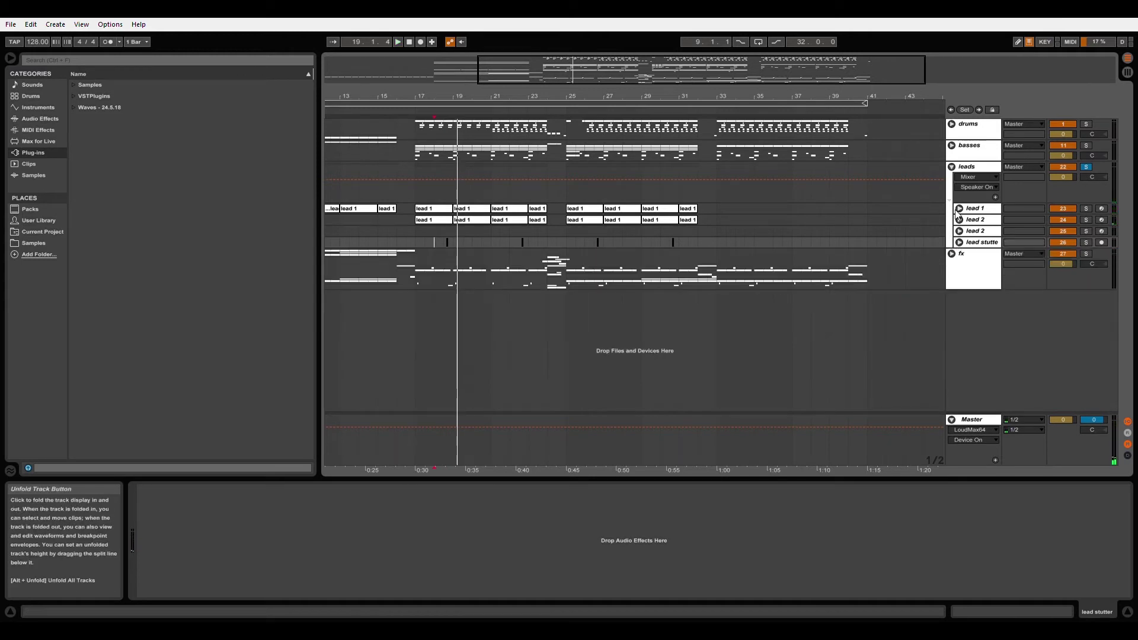
left_click(951, 166)
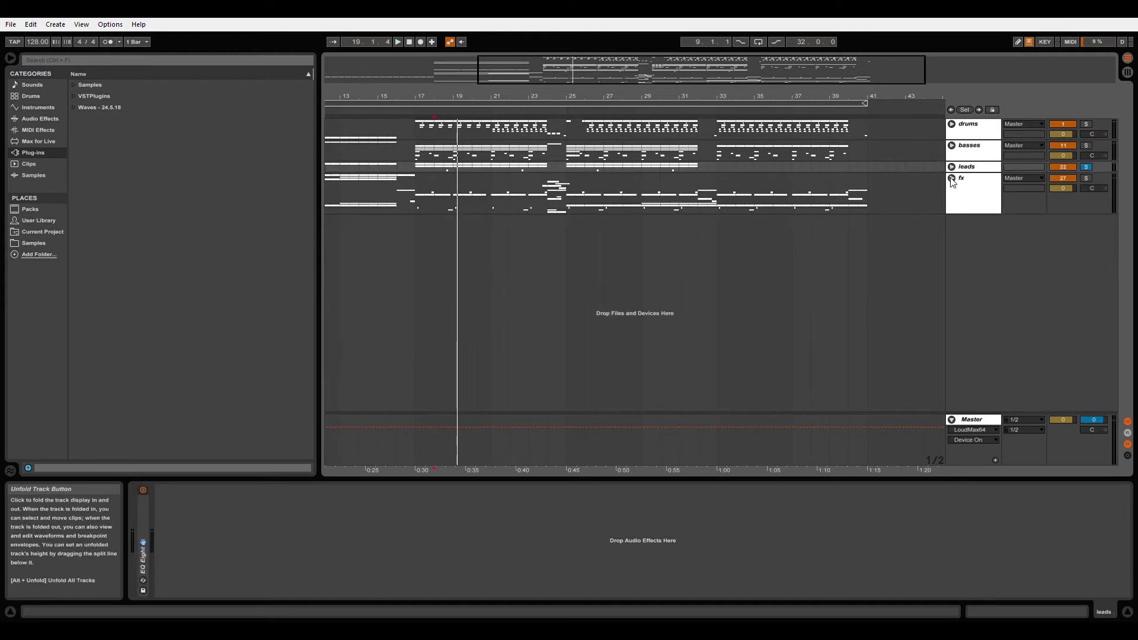
left_click(951, 178)
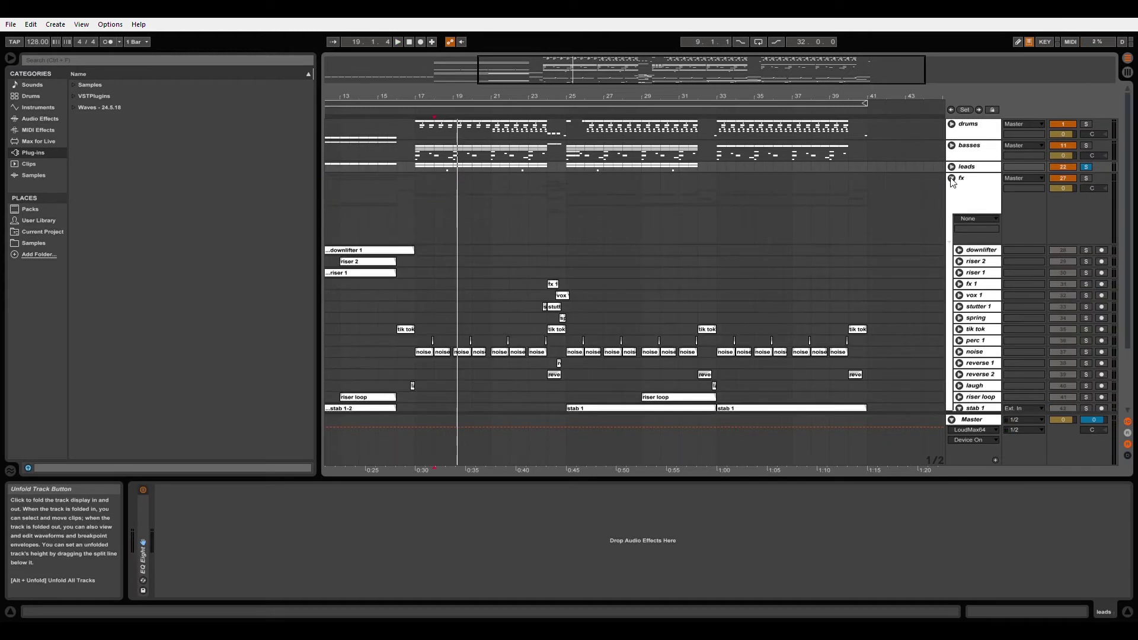
Step: Unfold the noise track in the fx group and listen to it soloed from its first clip at bar 17
left_click(423, 354)
left_click(959, 352)
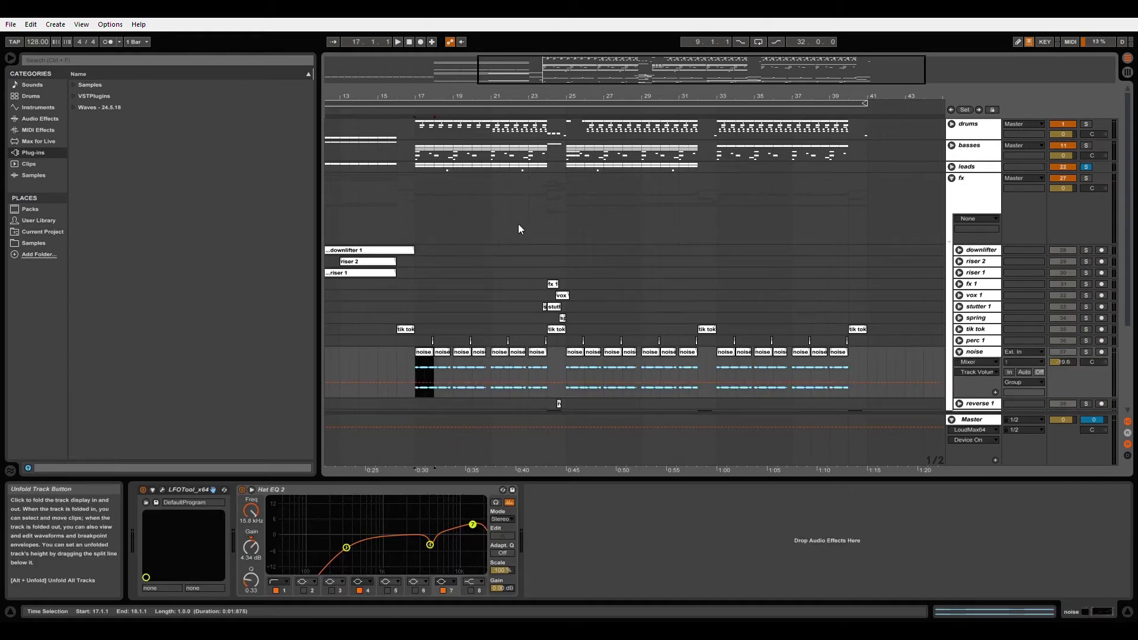
key("plus")
key("plus")
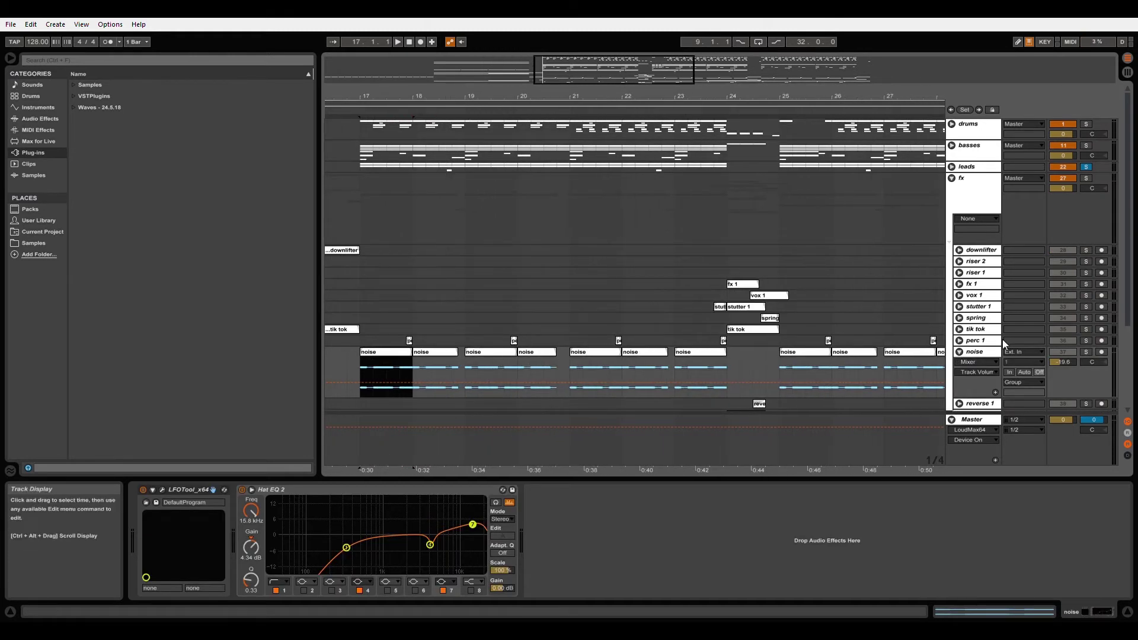
left_click(1086, 352)
key("space")
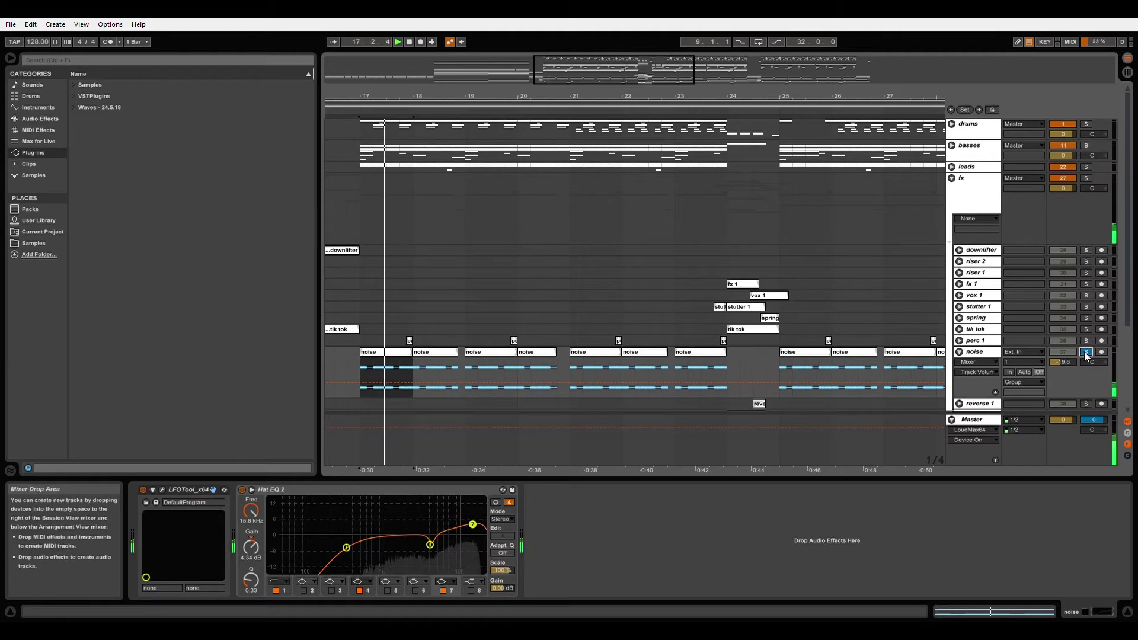
Step: Unfold the perc 1 track and listen to it soloed from its first clip at 17.4.3
left_click(960, 341)
left_click(408, 356)
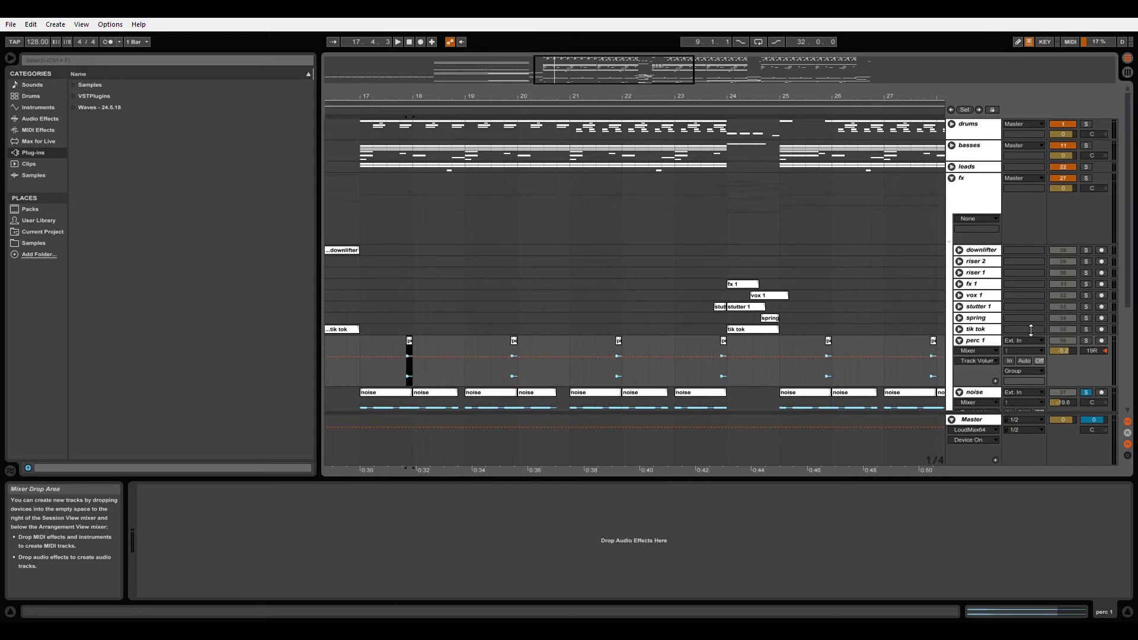
left_click(1086, 341)
key("space")
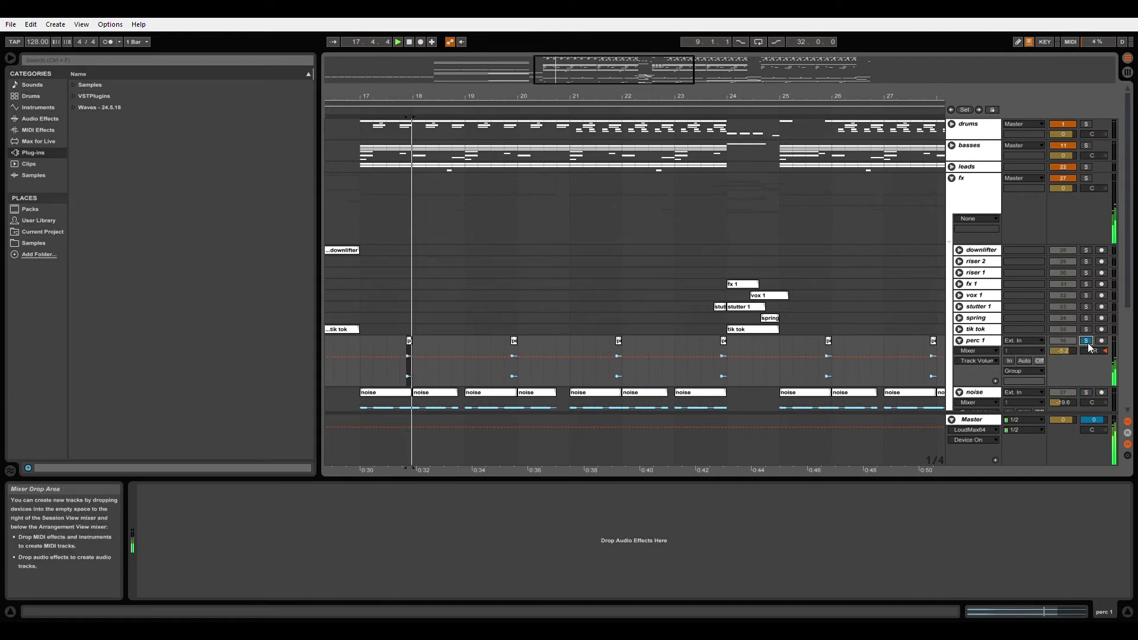
Step: Unsolo the perc 1 track and listen to the full arrangement from bar 17
left_click(1087, 342)
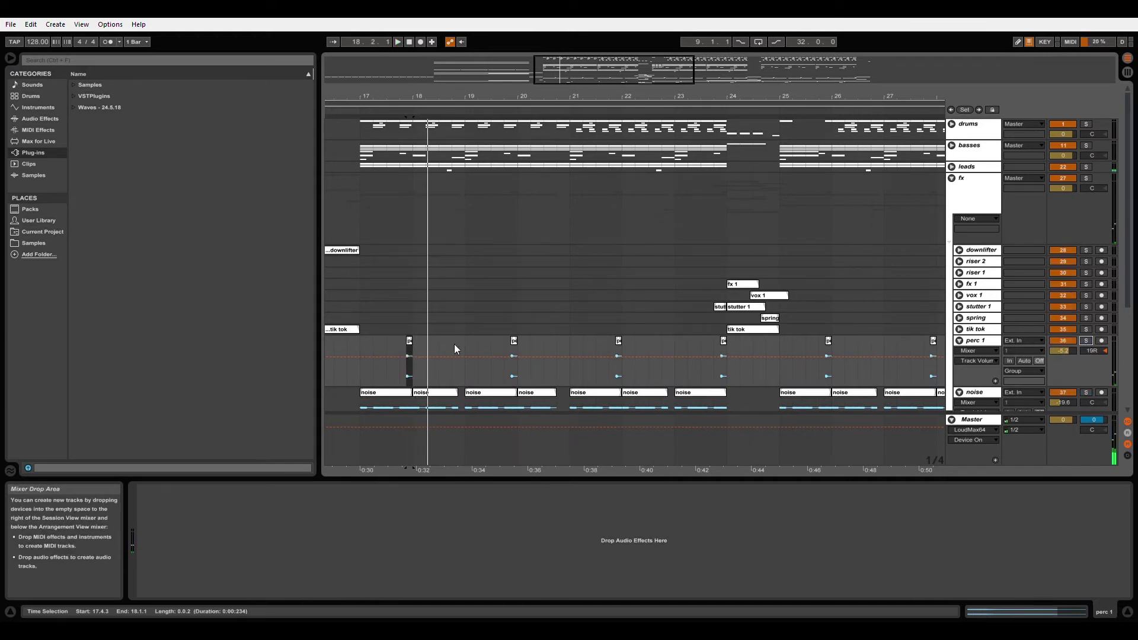
left_click(360, 365)
key("space")
key("space")
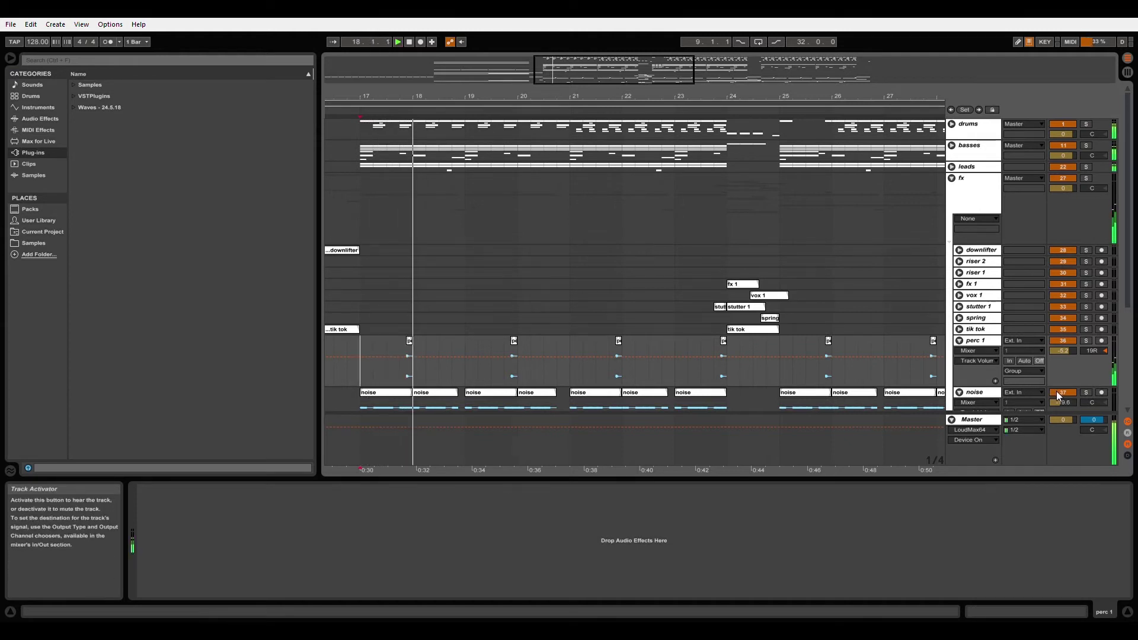
key("space")
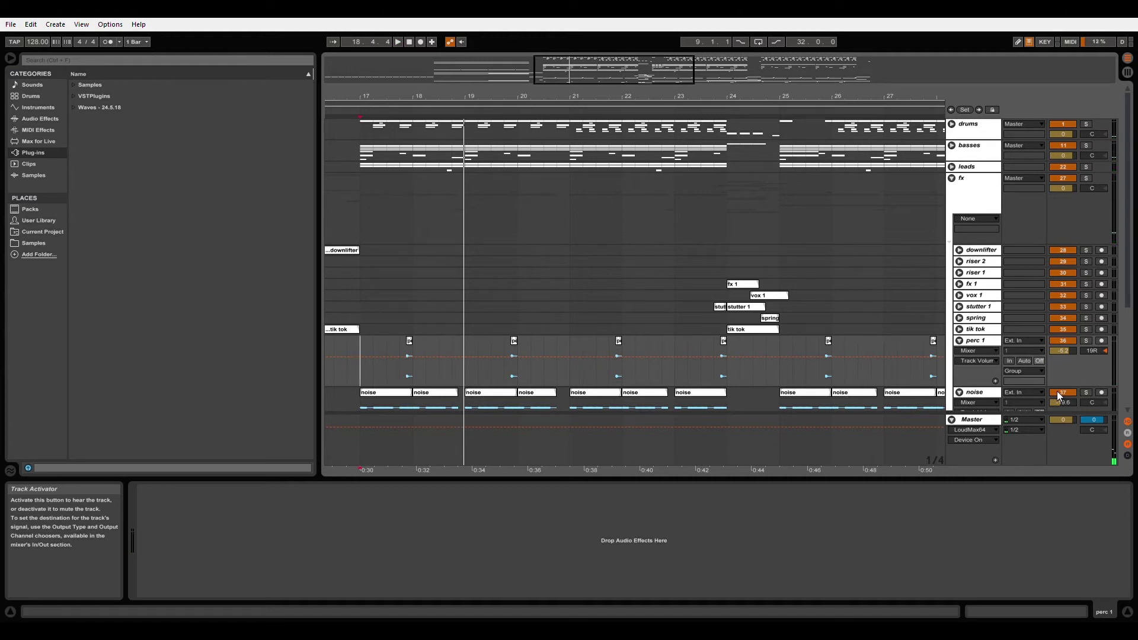
Step: Replay the arrangement from bar 17 while toggling the noise track off and on, and fold the perc 1 and noise tracks
key("space")
left_click(1059, 393)
left_click(1059, 393)
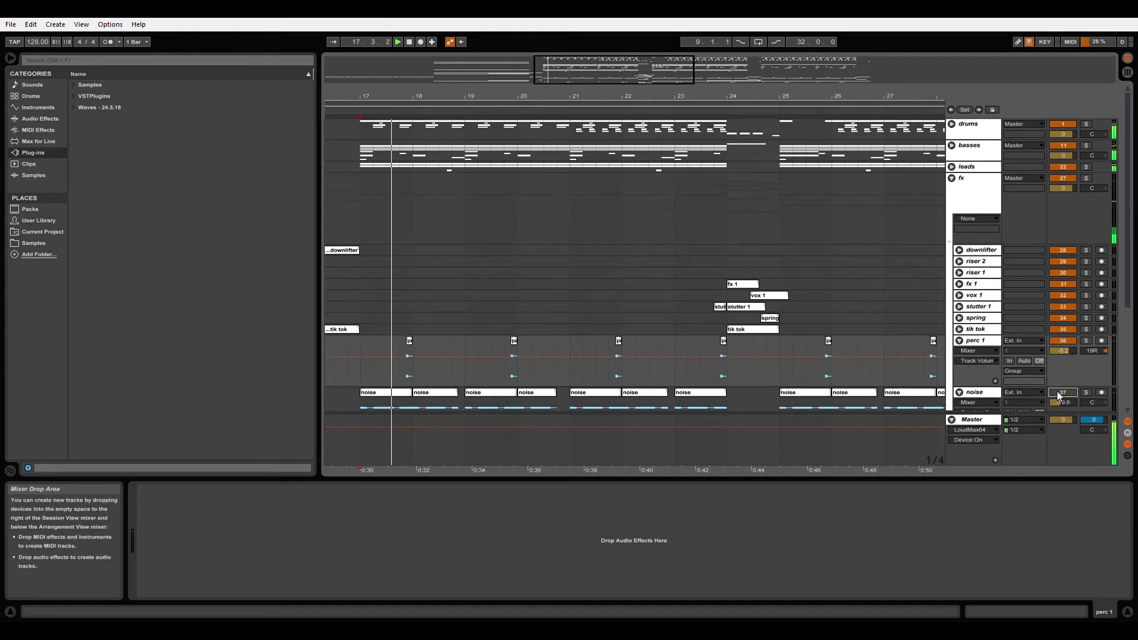
left_click(1060, 393)
left_click(1059, 392)
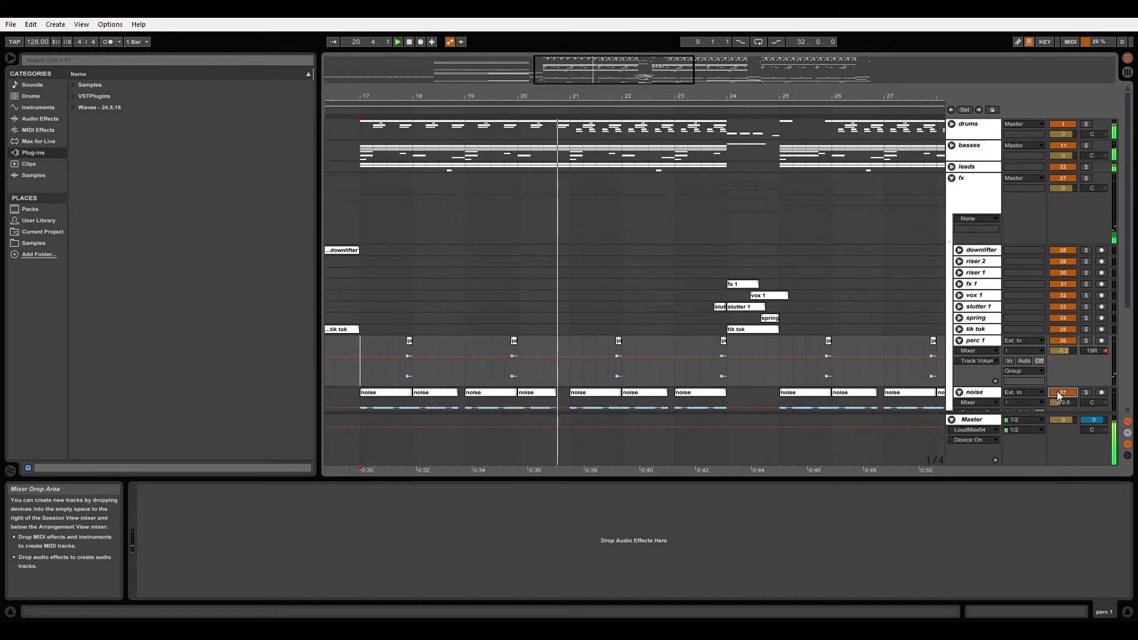
left_click(960, 342)
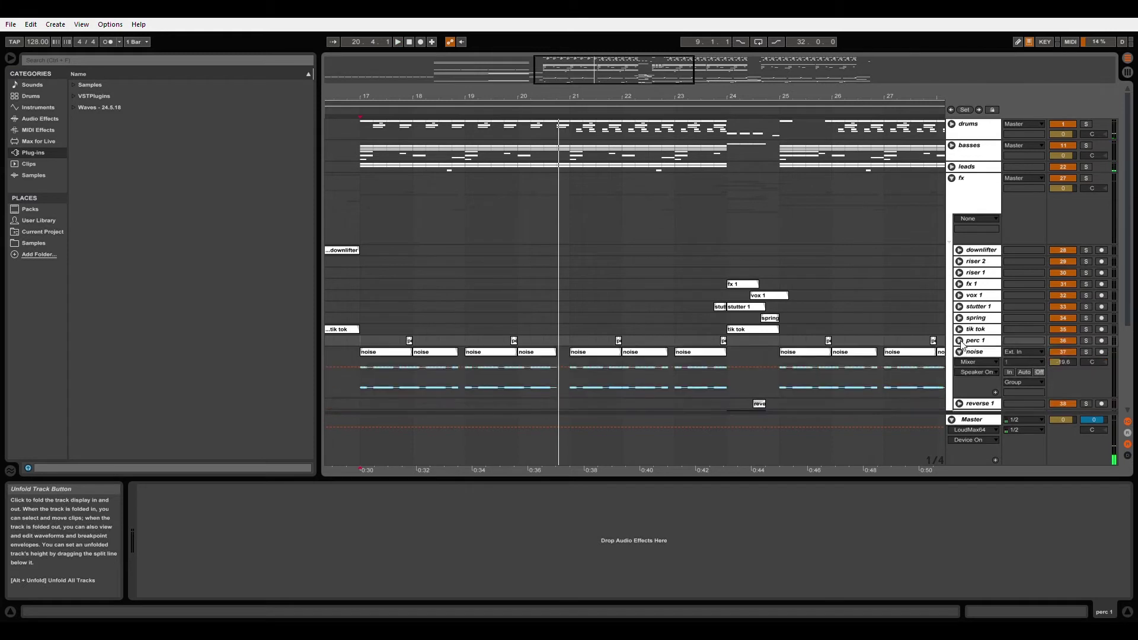
left_click(959, 353)
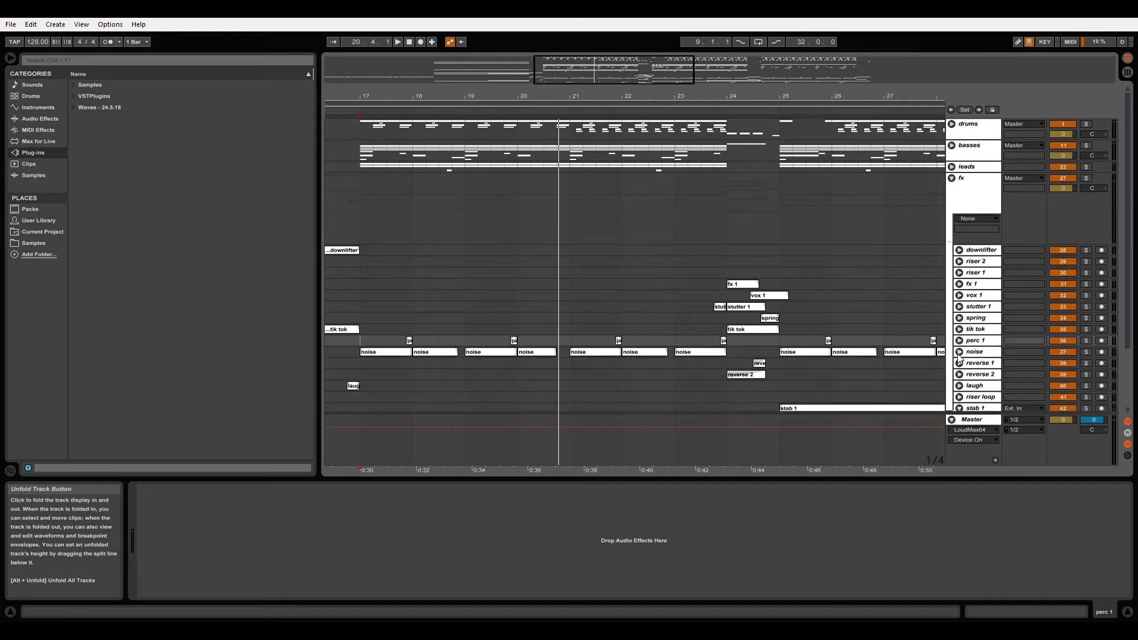
Step: Unfold the reverse 2 track in the fx group and listen to its clip soloed from bar 24
left_click(746, 374)
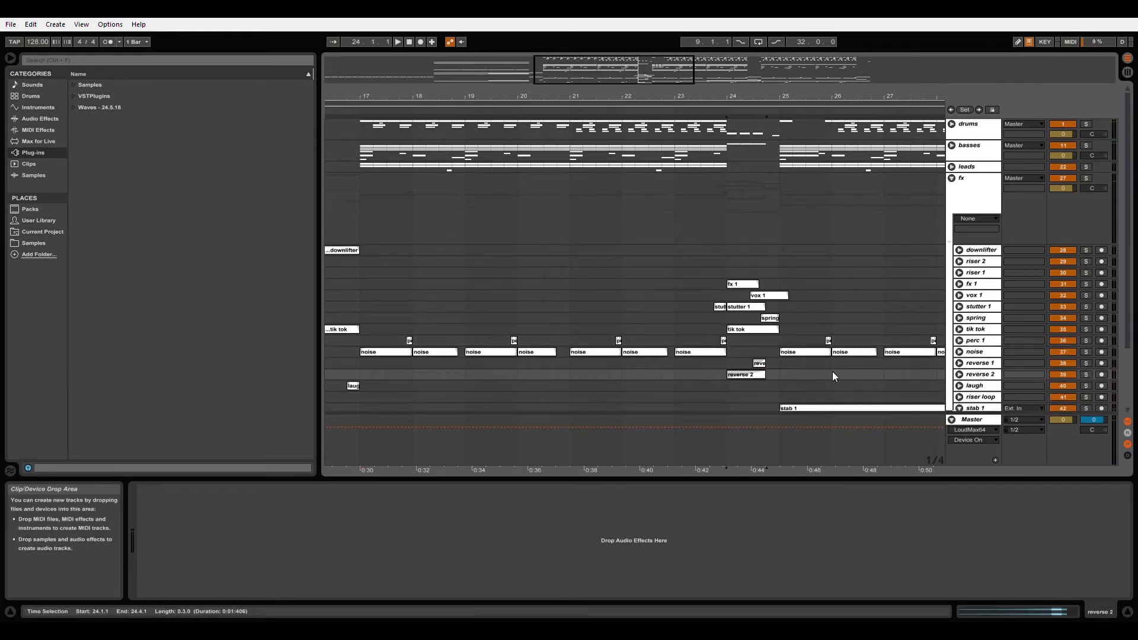
left_click(959, 375)
left_click(1087, 365)
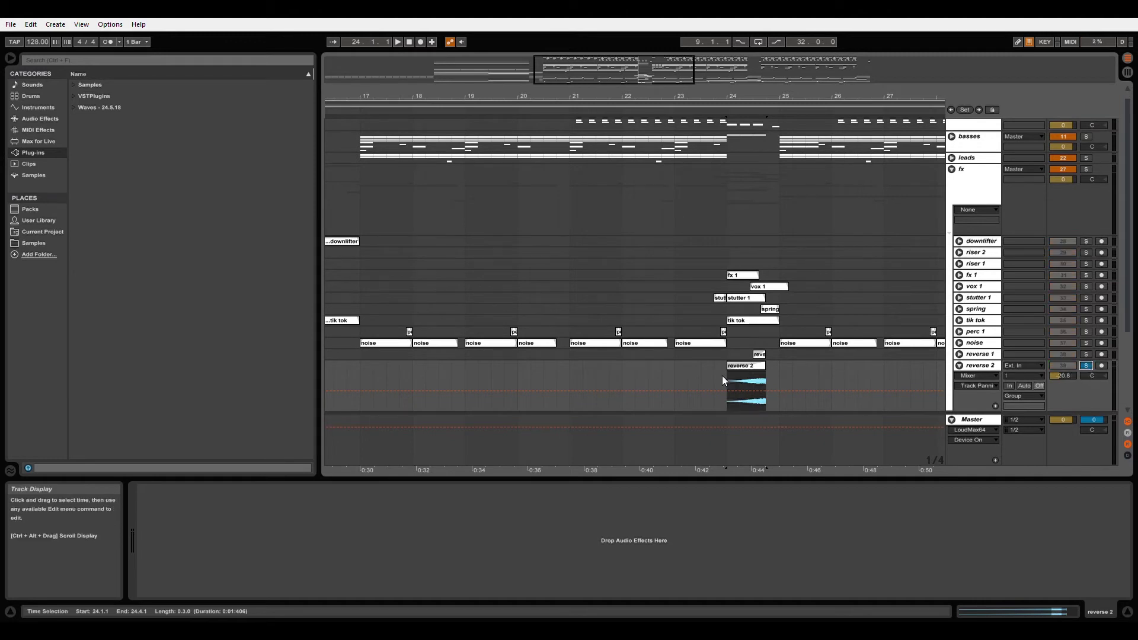
key("space")
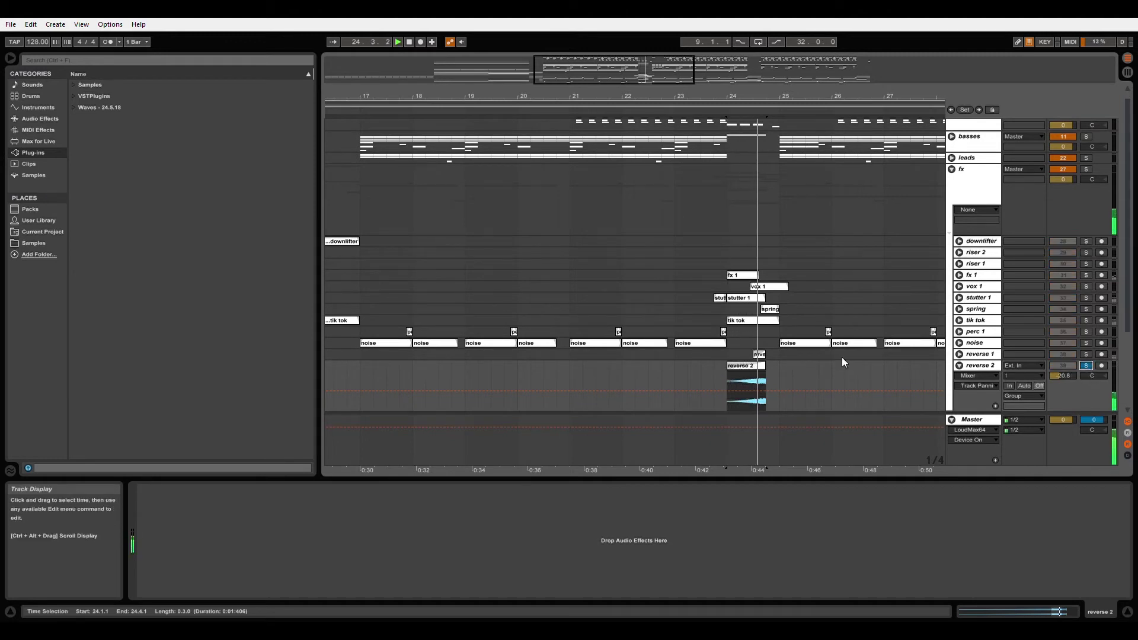
Step: Fold the reverse 2 track, unfold reverse 1 and listen to it soloed from 24.3.1
left_click(959, 365)
left_click(960, 351)
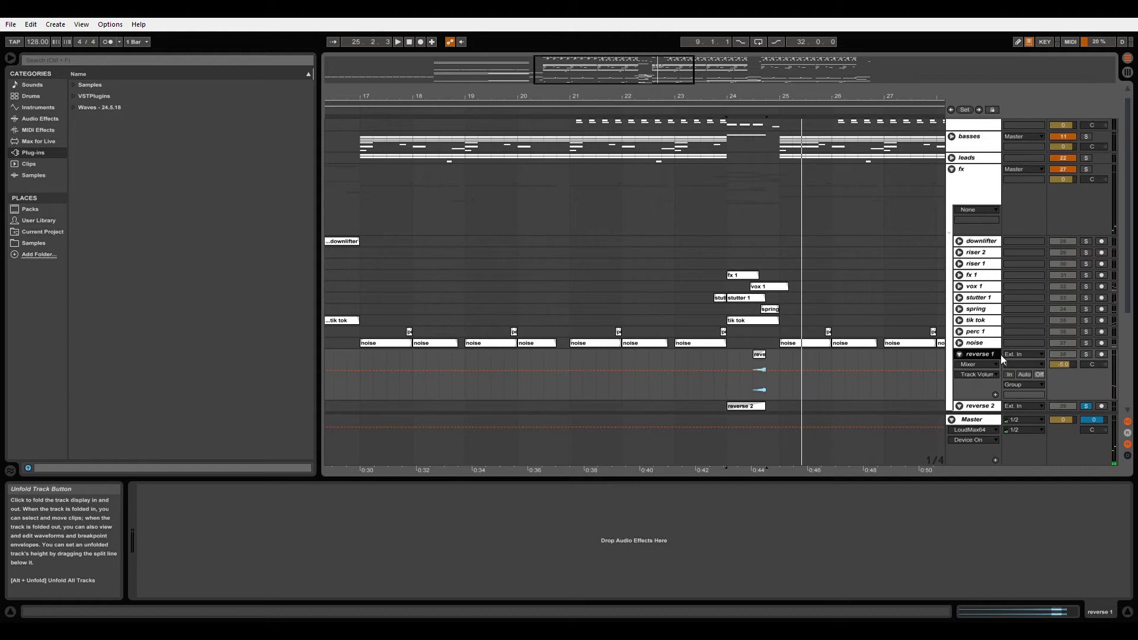
left_click(1086, 354)
left_click(751, 361)
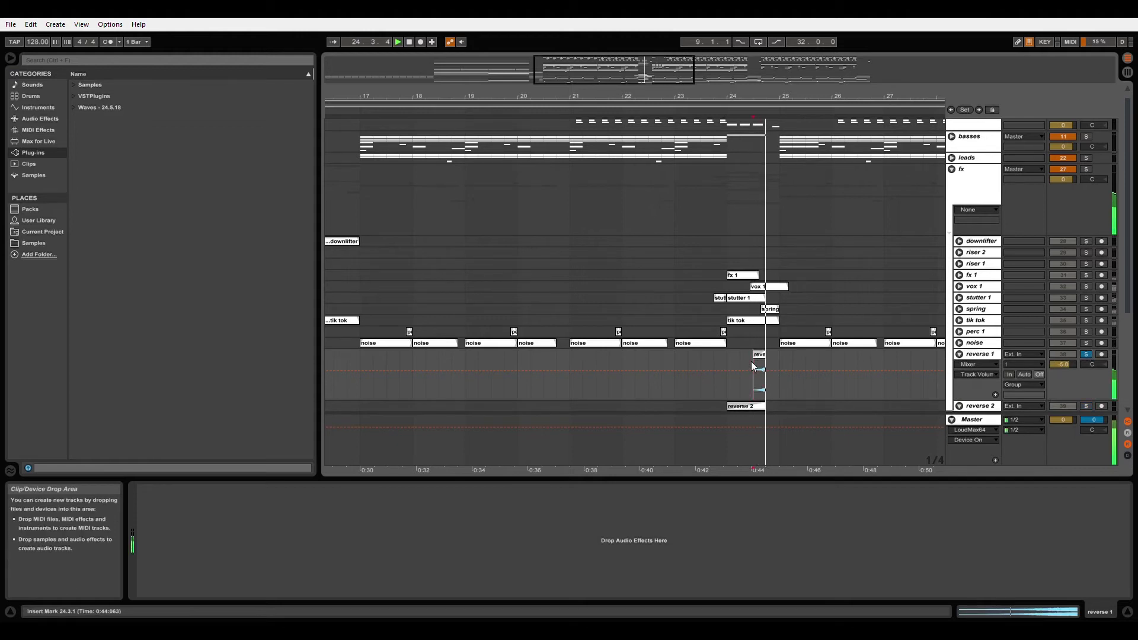
Step: Unfold the tik tok track and listen to its clip soloed from bar 24
left_click(959, 320)
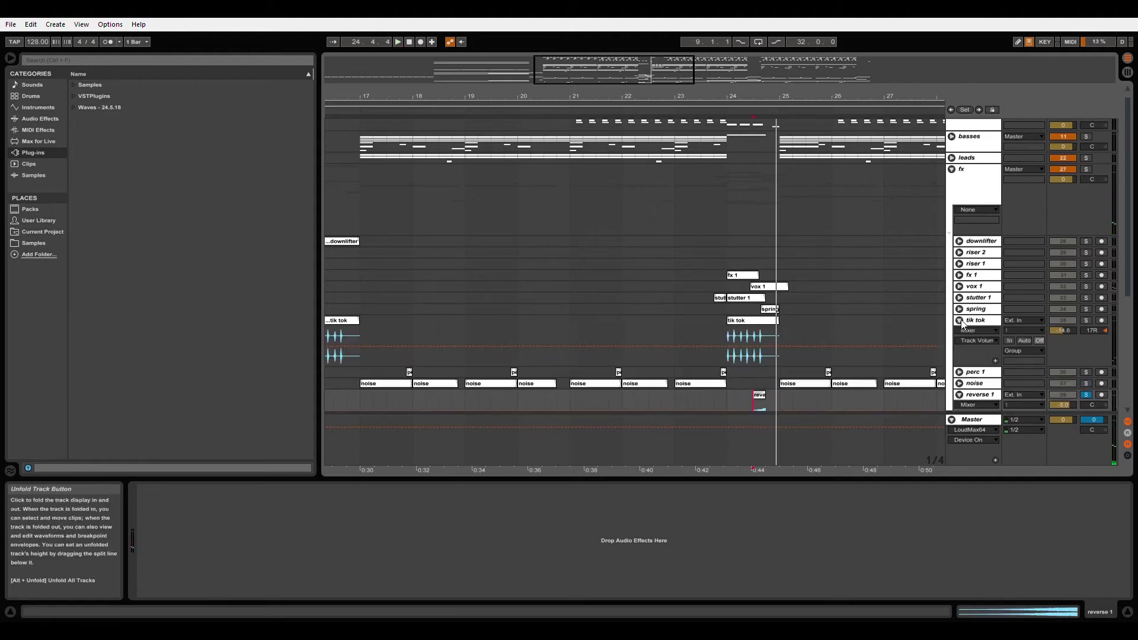
left_click(741, 338)
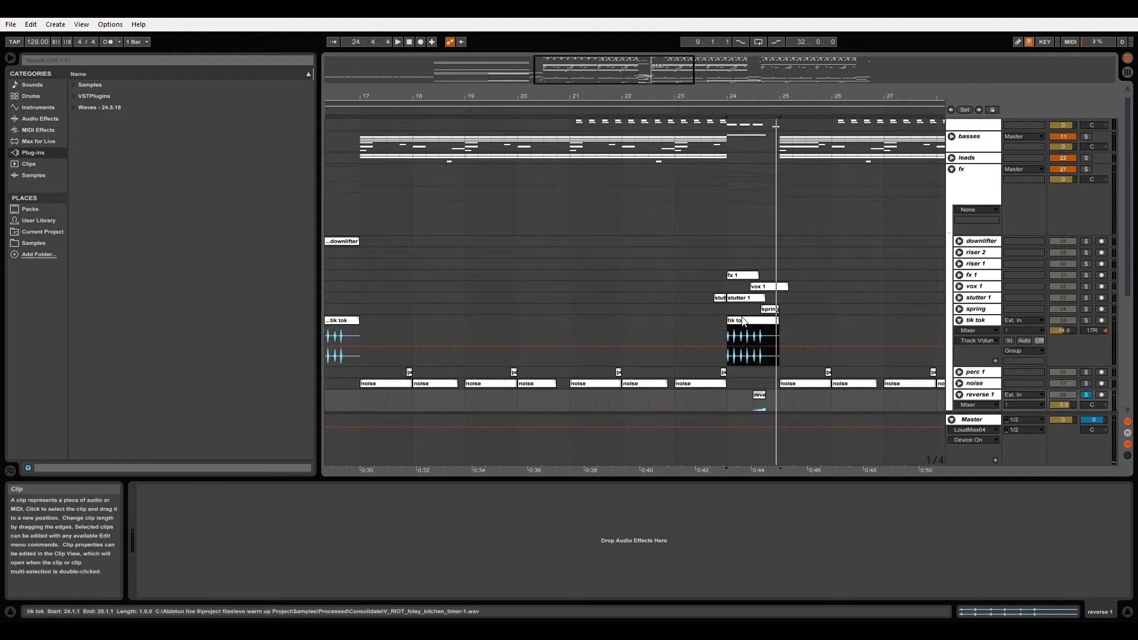
left_click(1087, 320)
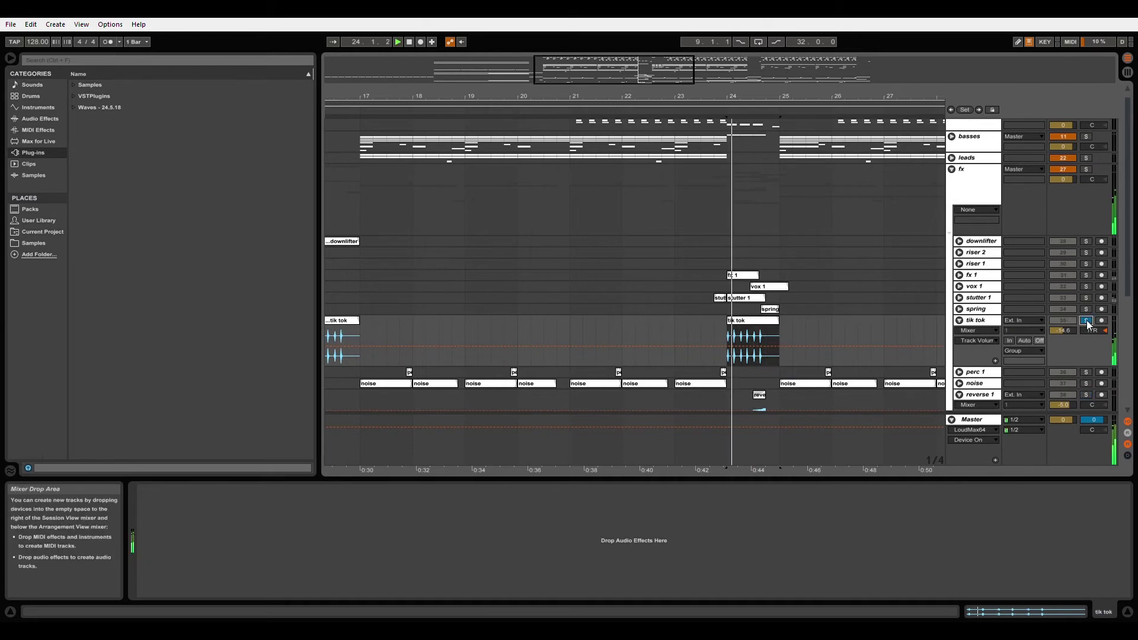
Step: Unfold the spring track and listen to its clip soloed from 24.3.3
left_click(959, 309)
left_click(770, 333)
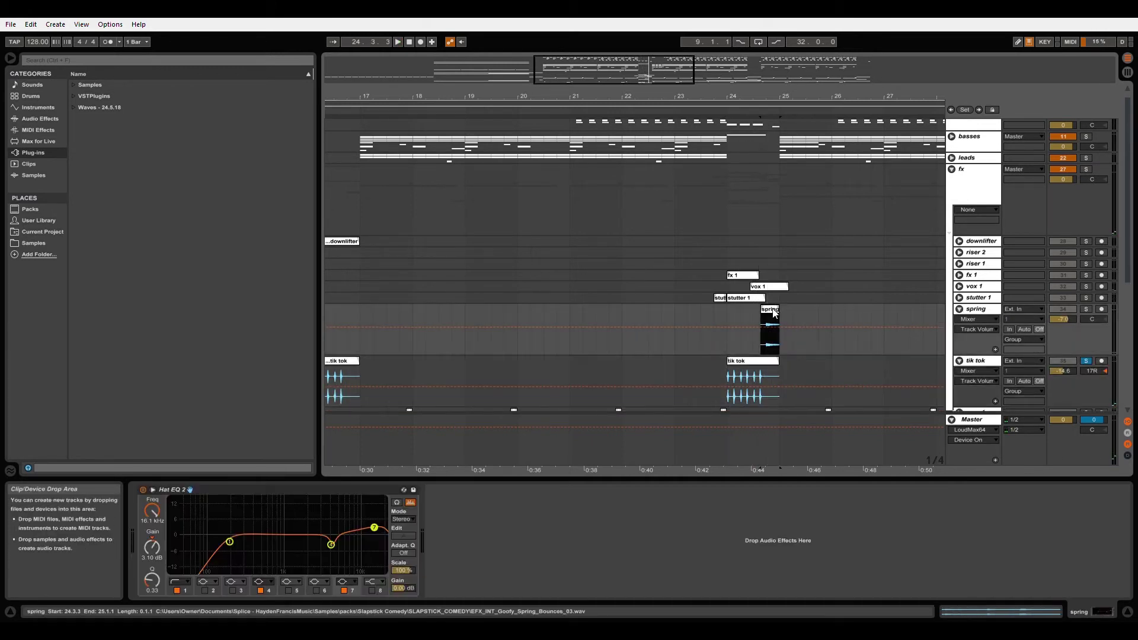
left_click(1086, 309)
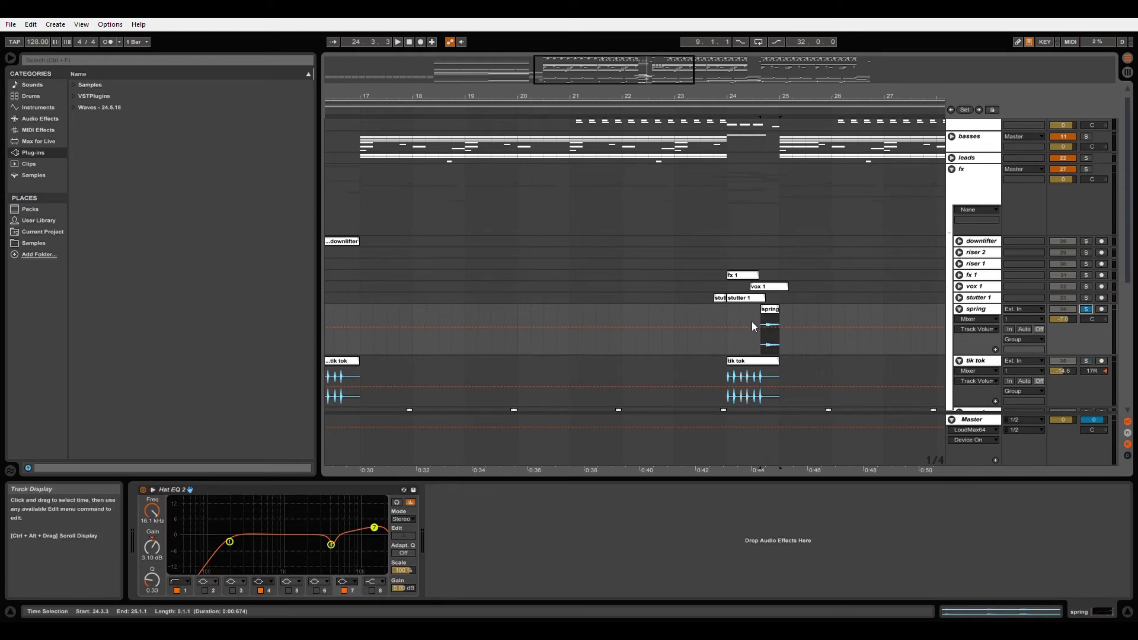
key("space")
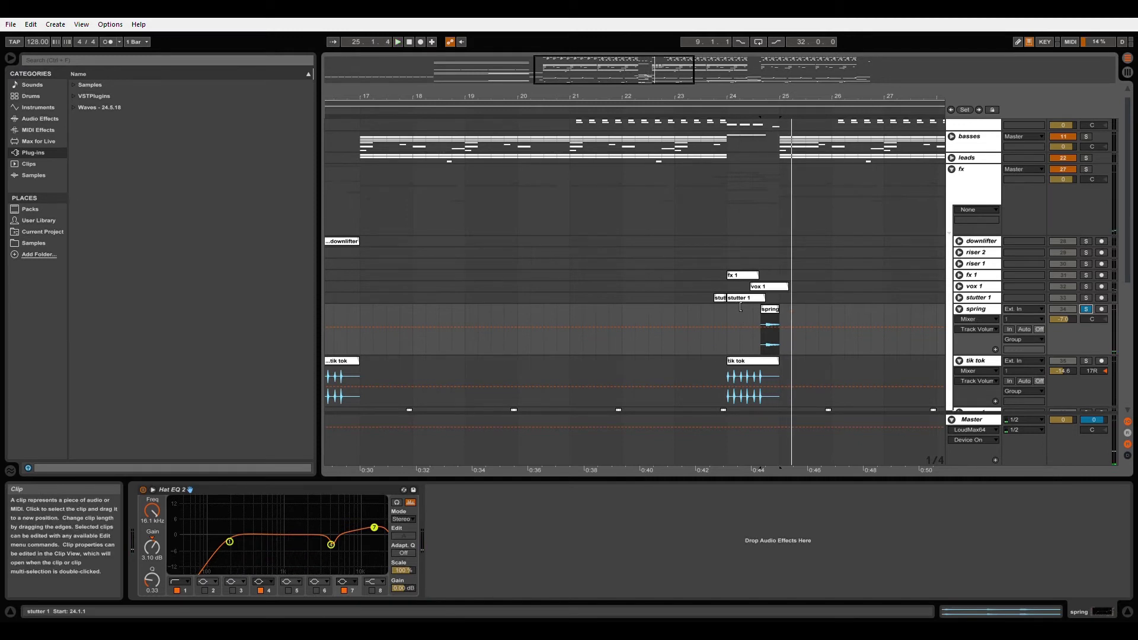
Step: Unfold the stutter 1 track and listen to it soloed from its clip at bar 24
left_click(741, 302)
key("space")
left_click(959, 297)
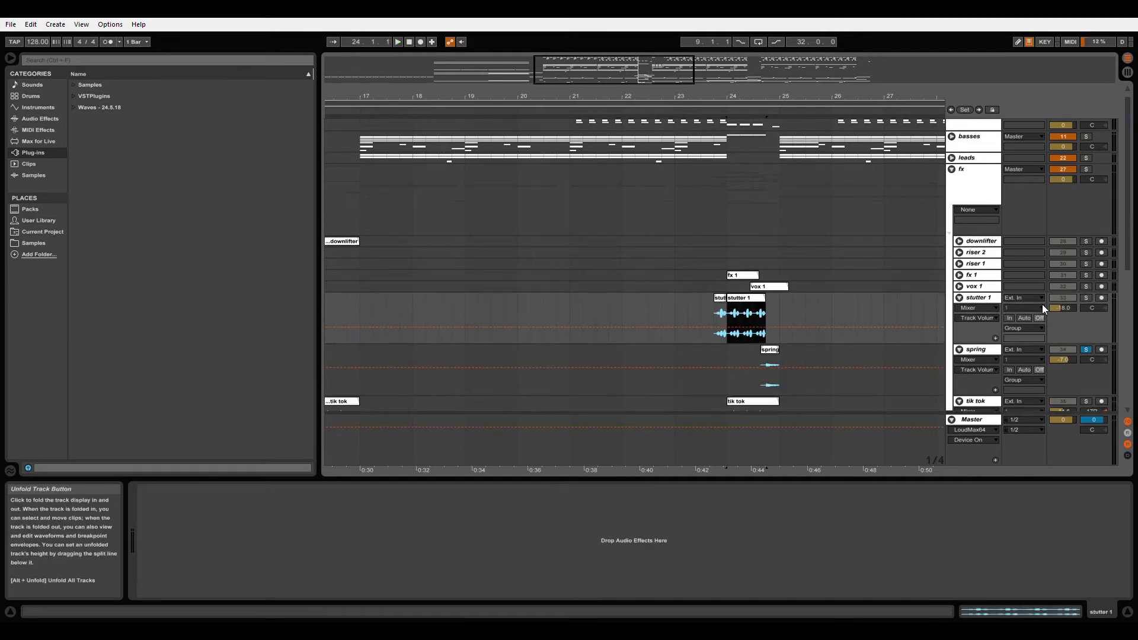
left_click(1086, 298)
key("space")
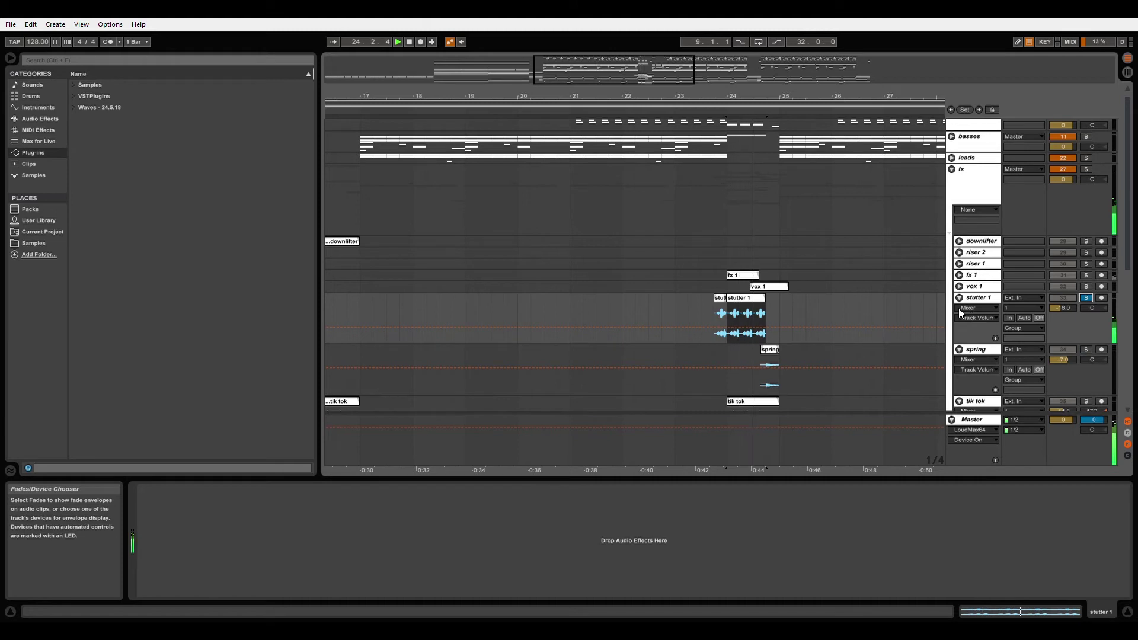
Step: Unfold the vox 1 track and listen to it soloed from bar 24
left_click(959, 286)
key("space")
left_click(1085, 286)
key("space")
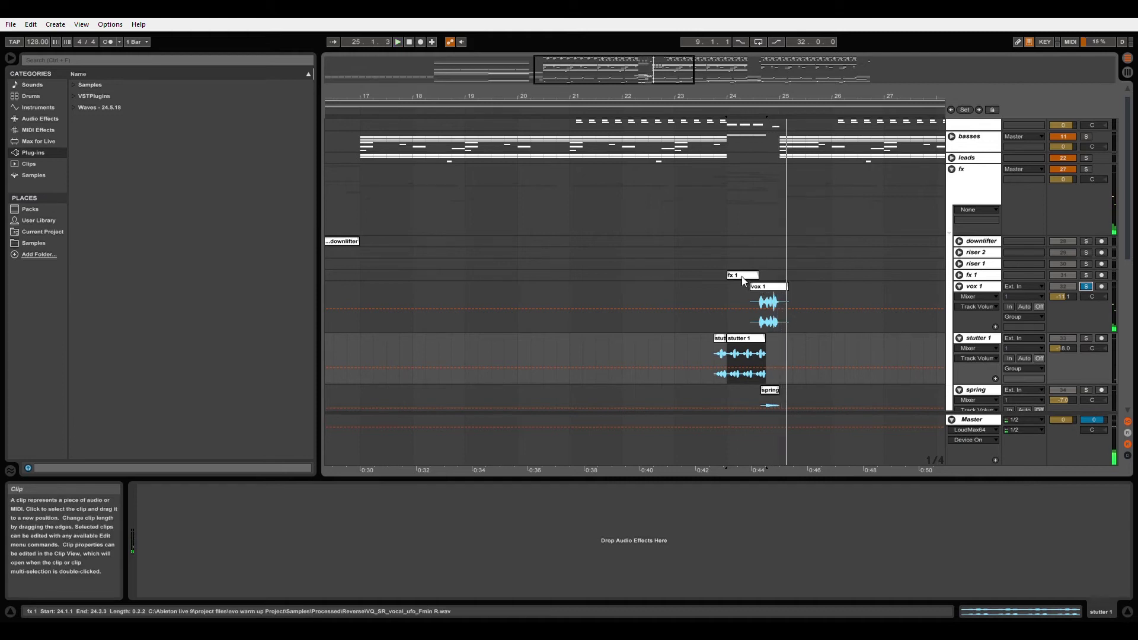
key("space")
Step: Unfold the fx 1 track and listen from bar 24, first with it soloed and again with the full arrangement
left_click(744, 281)
left_click(959, 275)
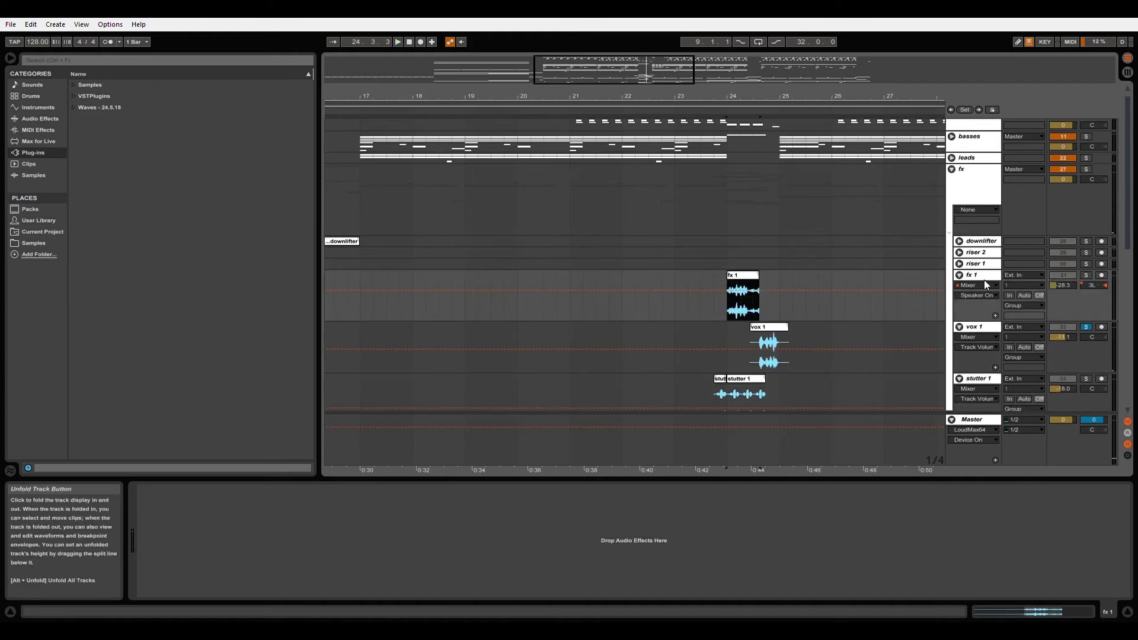
left_click(1087, 275)
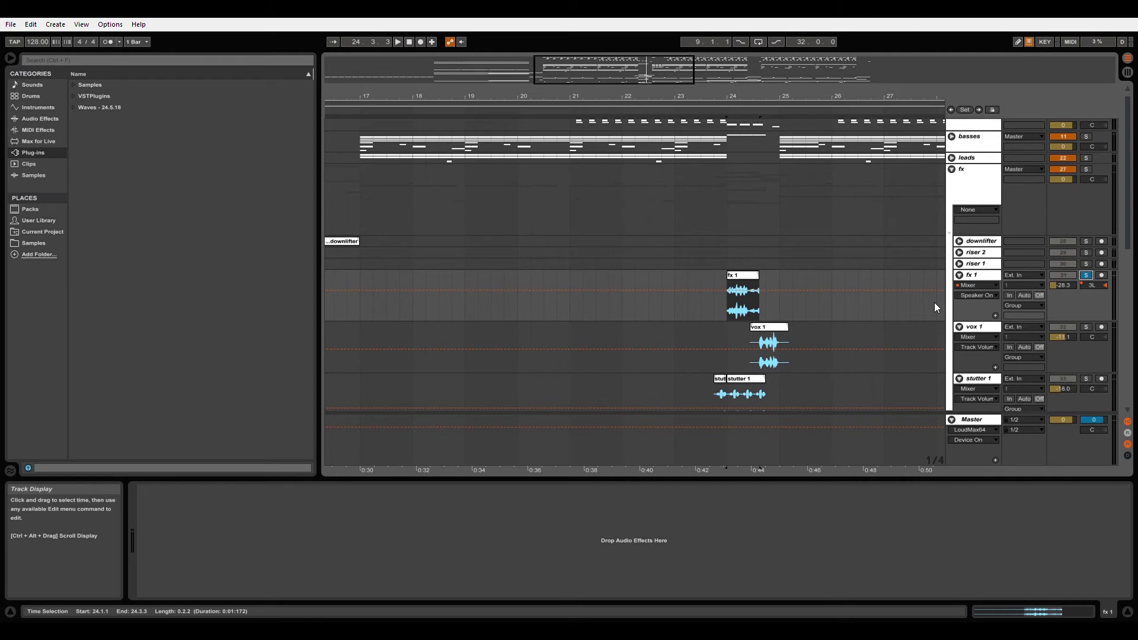
key("space")
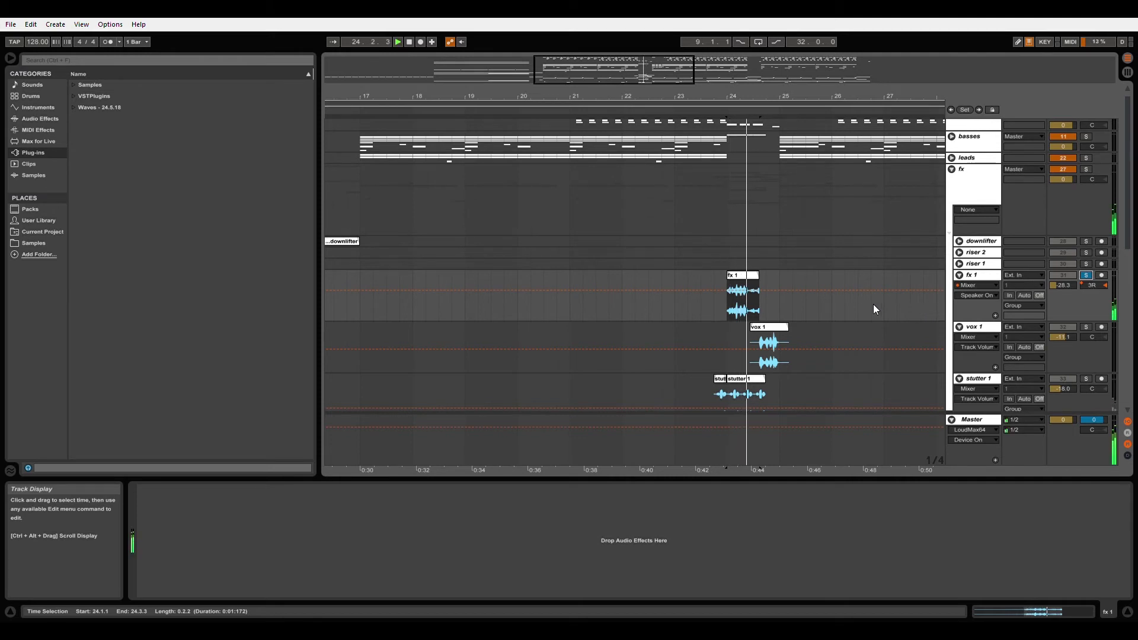
key("space")
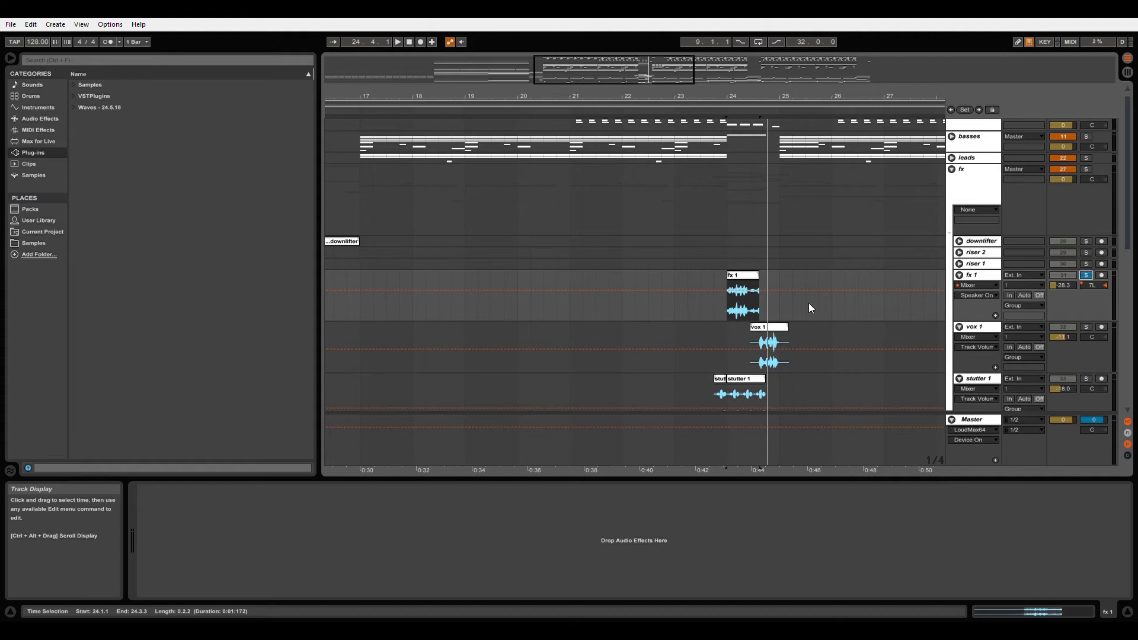
left_click(1083, 274)
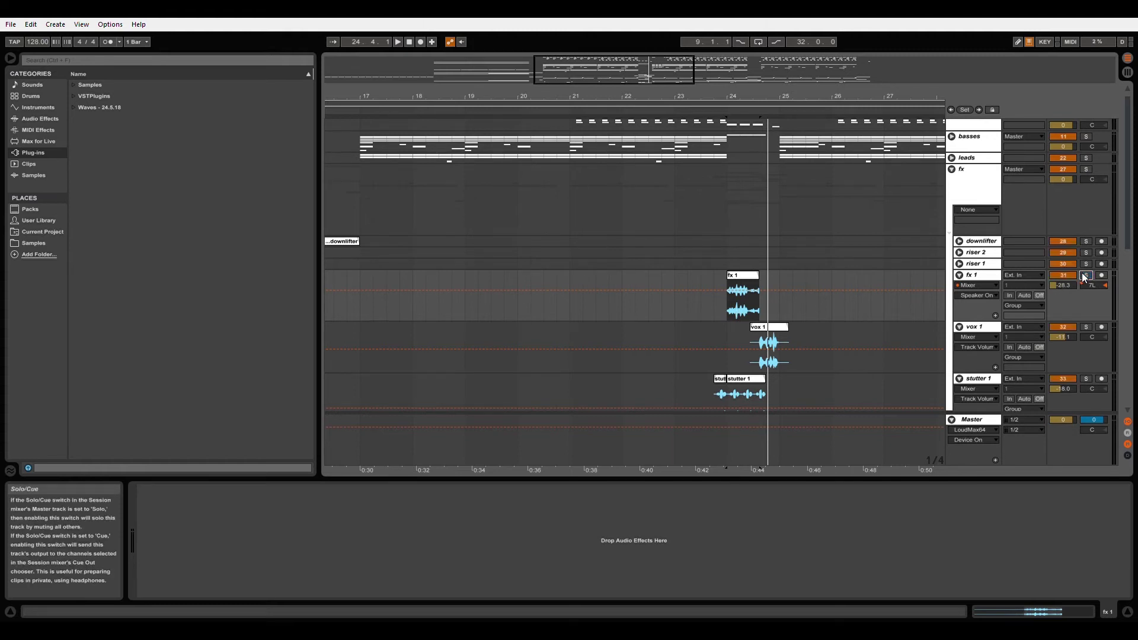
key("space")
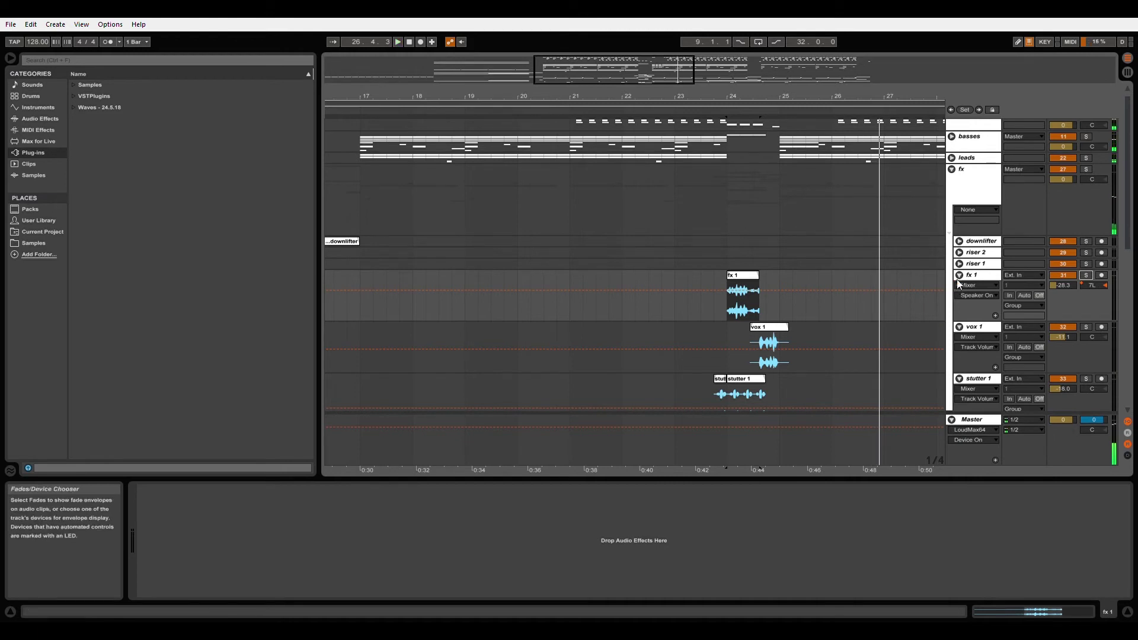
Step: Fold the fx 1, vox 1, stutter 1, spring and tik tok tracks, and collapse the fx group
left_click(959, 277)
left_click(959, 286)
left_click(959, 298)
left_click(959, 309)
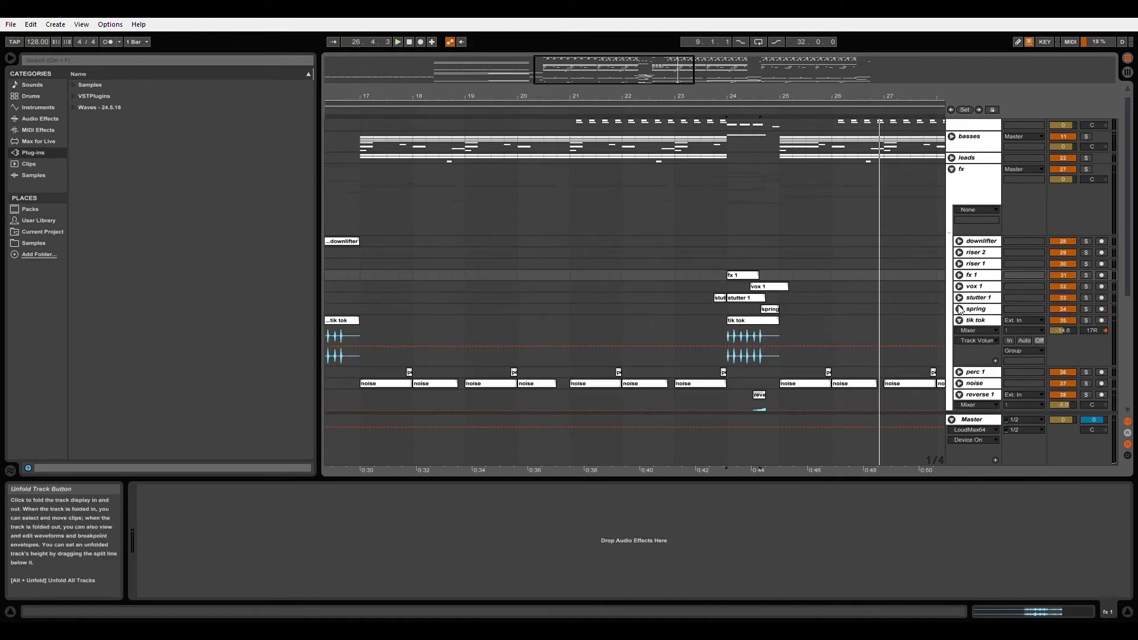
left_click(959, 320)
left_click(951, 171)
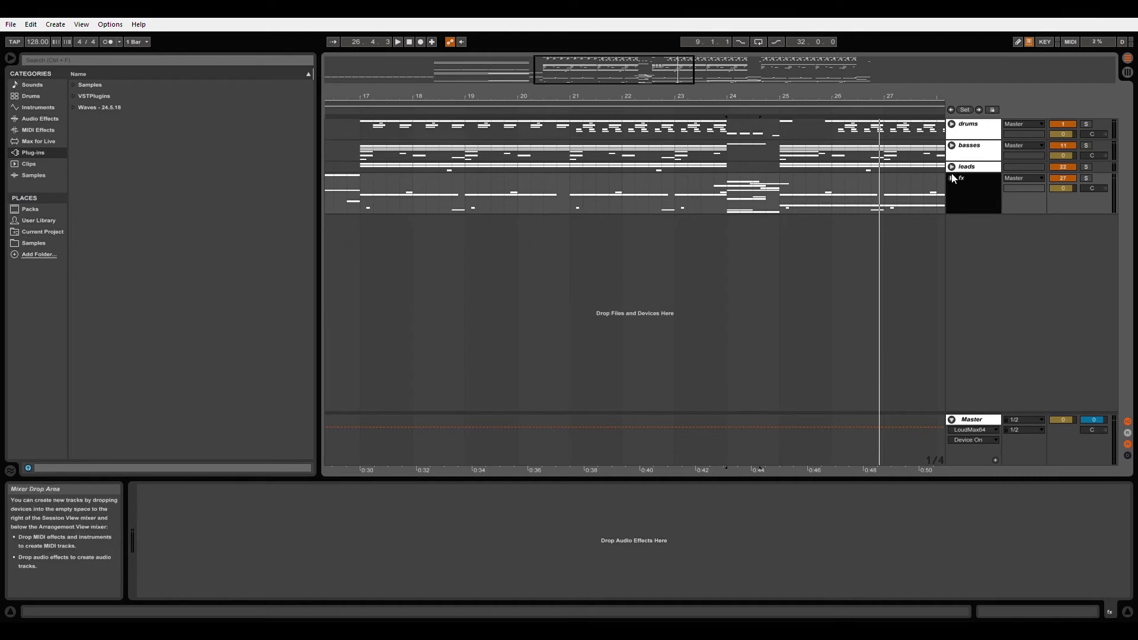
Step: Unfold the basses group and its sub track, and listen to the sub 1 clip soloed from bar 17
left_click(952, 145)
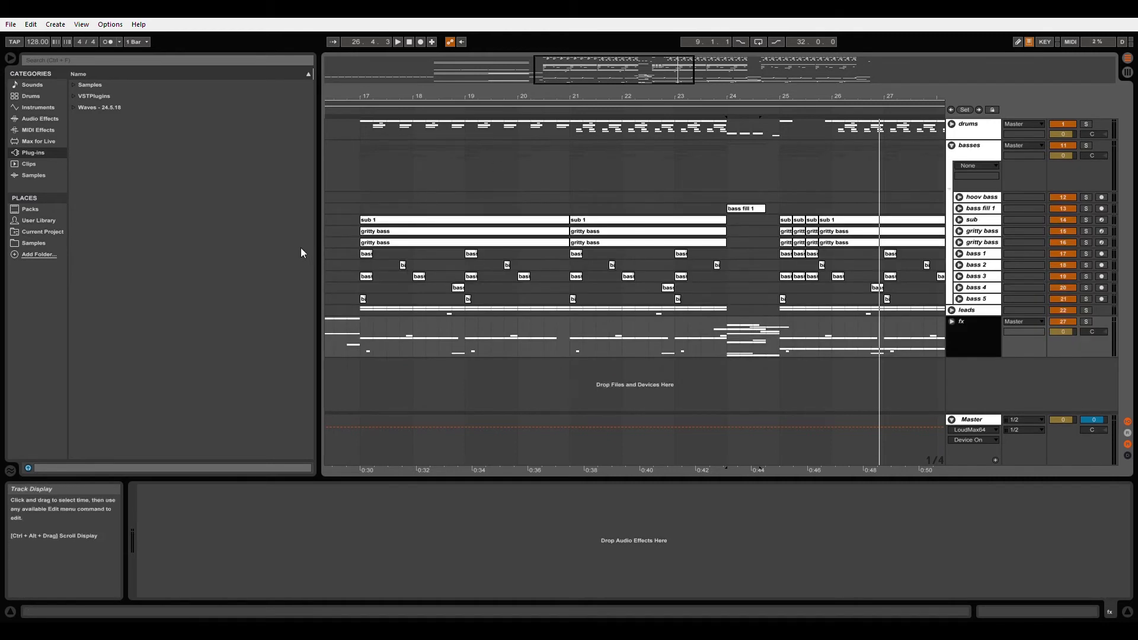
left_click_drag(355, 95, 354, 118)
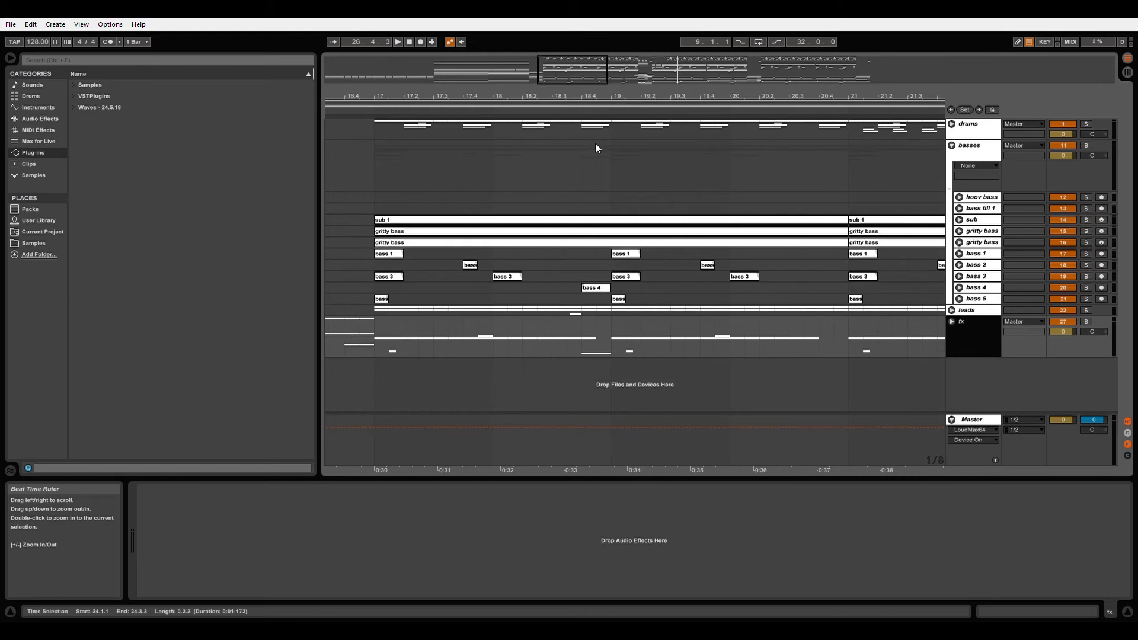
left_click(959, 220)
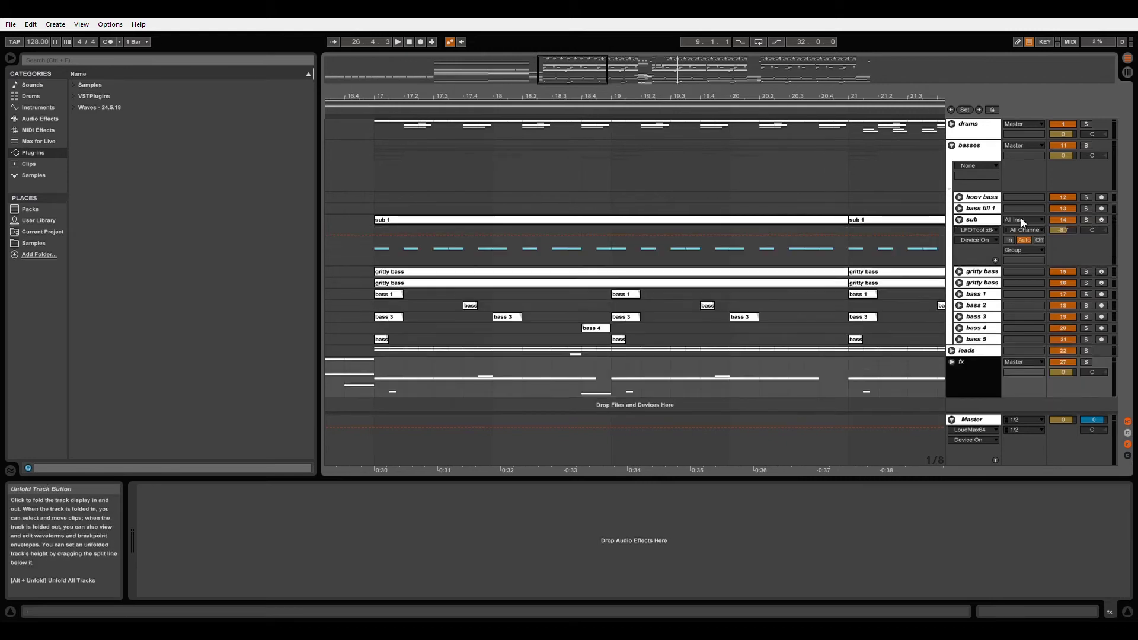
left_click(1085, 220)
left_click(555, 222)
key("space")
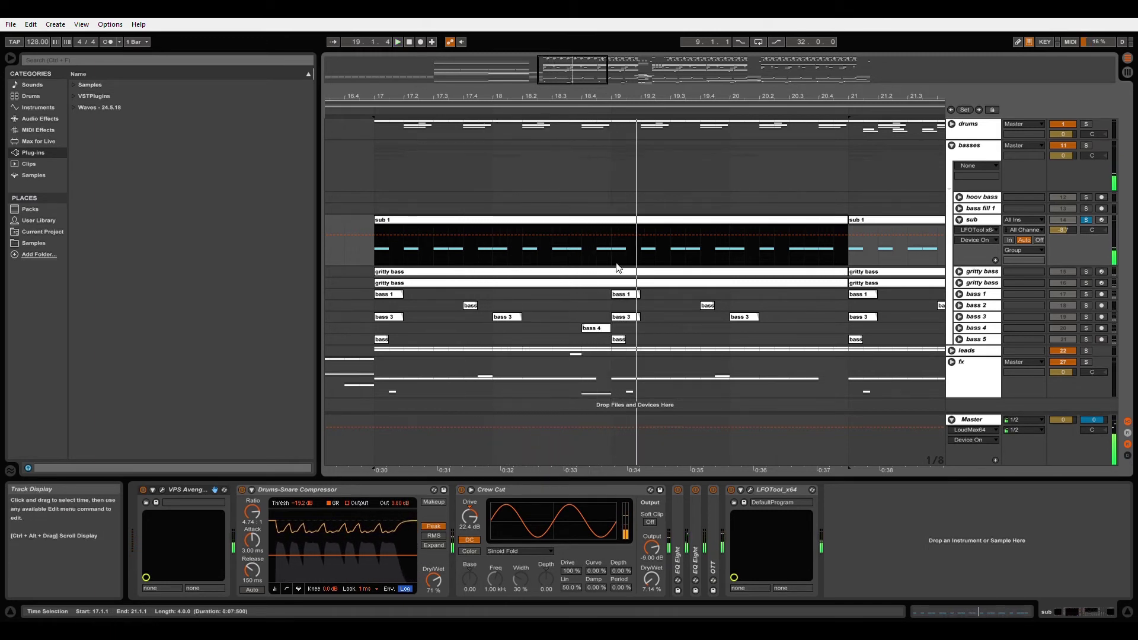
Step: Unfold the first gritty bass track and listen to its clip soloed from bar 17
left_click(959, 271)
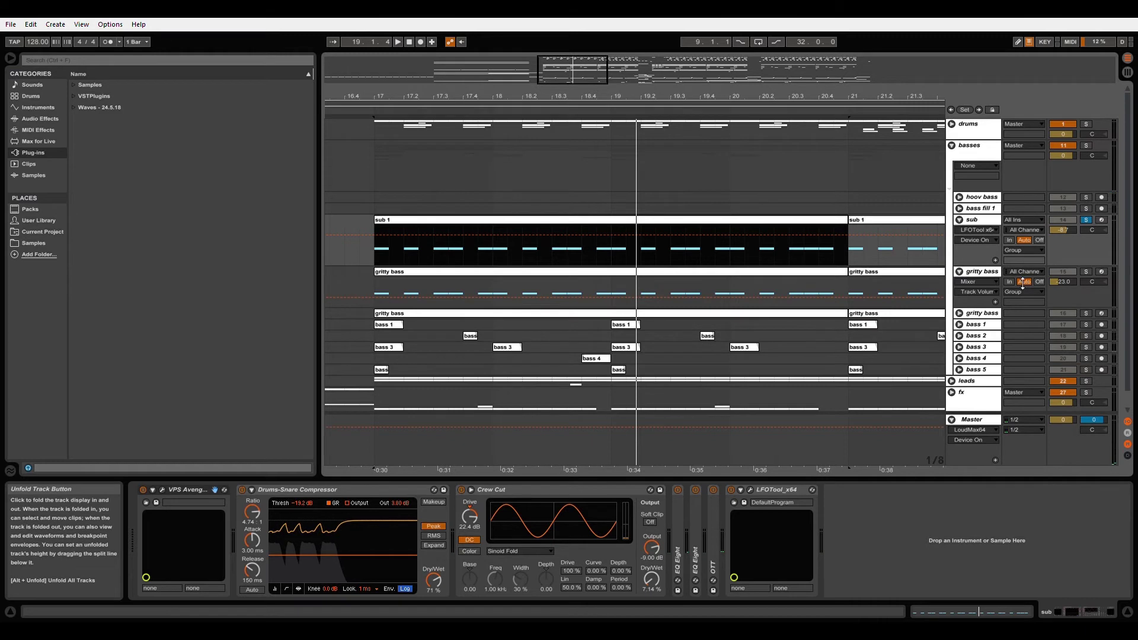
left_click(521, 242)
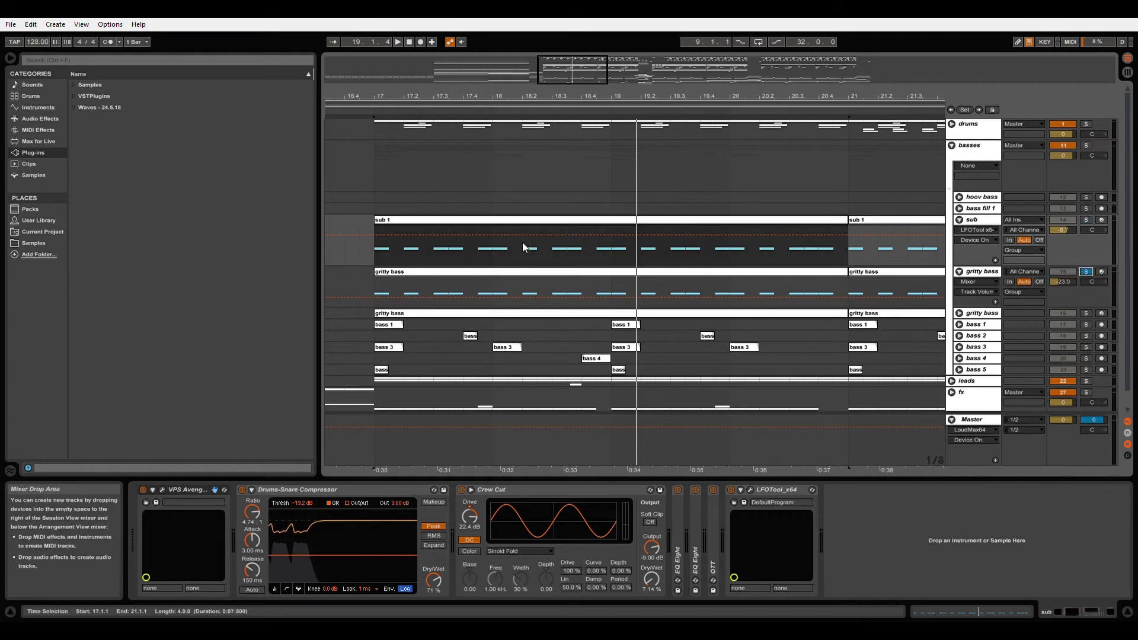
left_click(496, 274)
key("space")
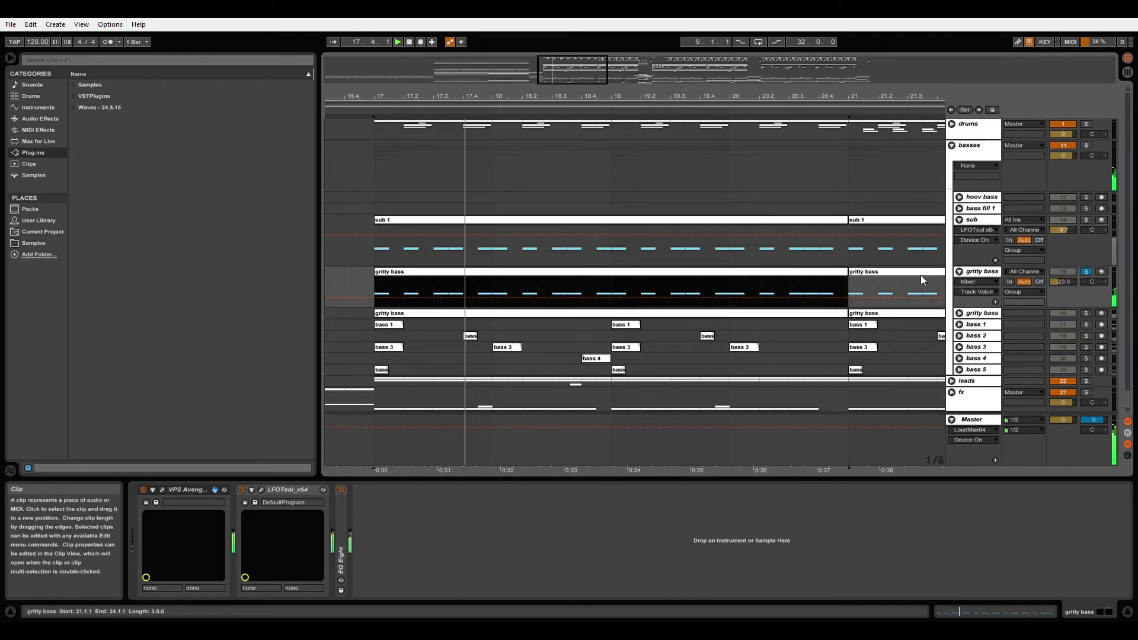
Step: Unfold the second gritty bass track and listen to its clip soloed from bar 17
left_click(959, 313)
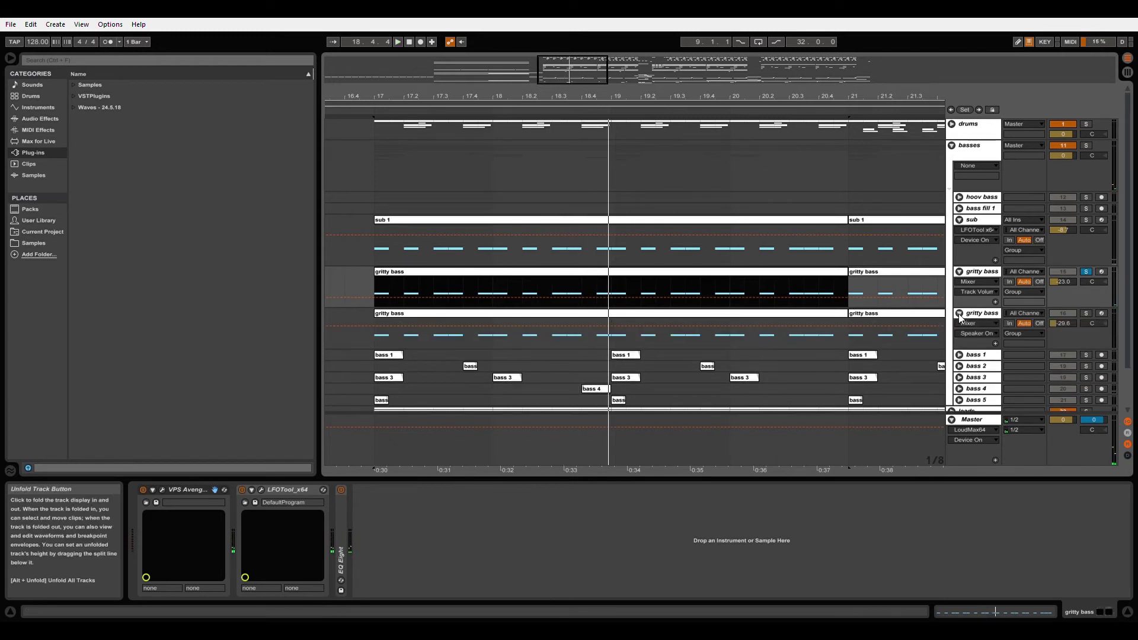
left_click(1086, 314)
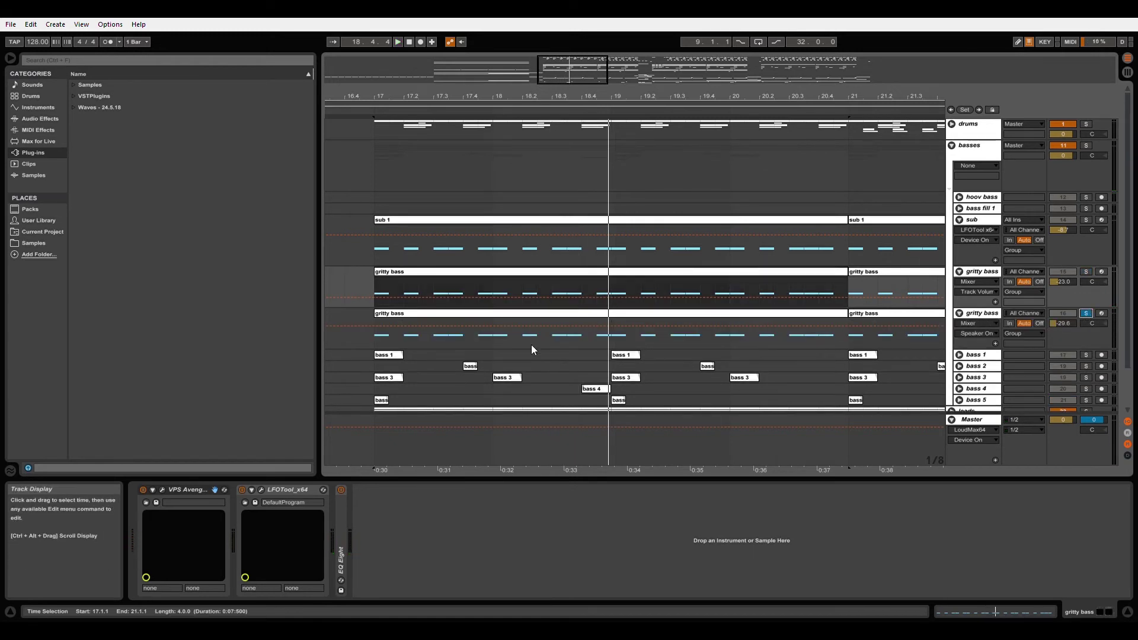
left_click(507, 315)
key("space")
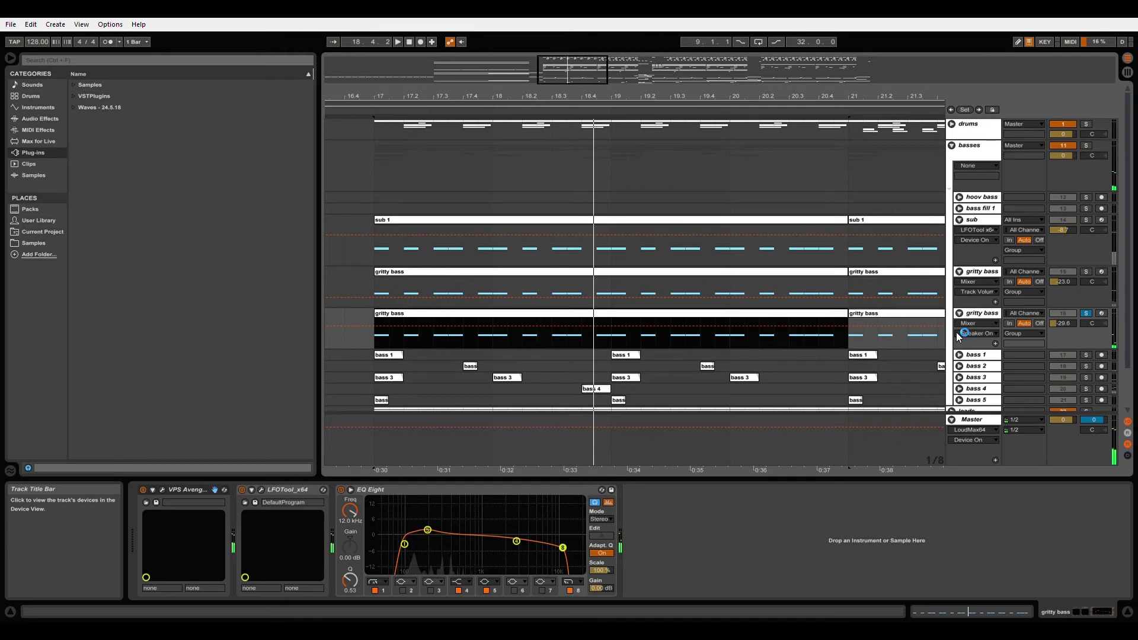
Step: Unfold the bass 1 track and listen to it soloed from bar 17
left_click(959, 355)
left_click(1086, 355)
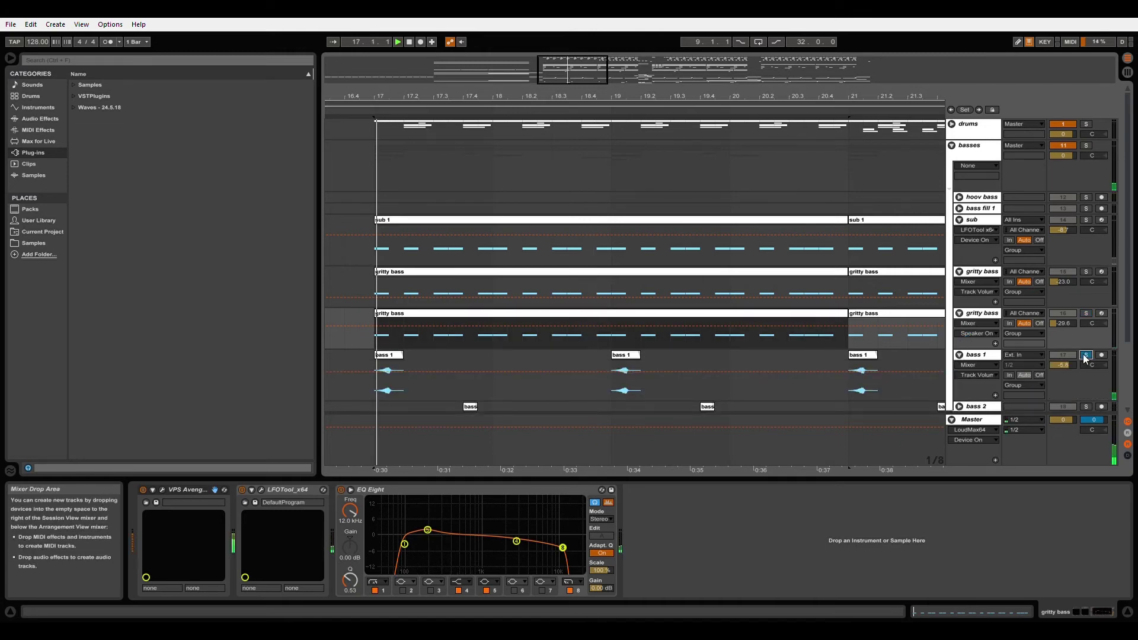
Step: Unfold the bass 3 track and listen to it soloed from bar 17
scroll(1106, 383, "down", 3)
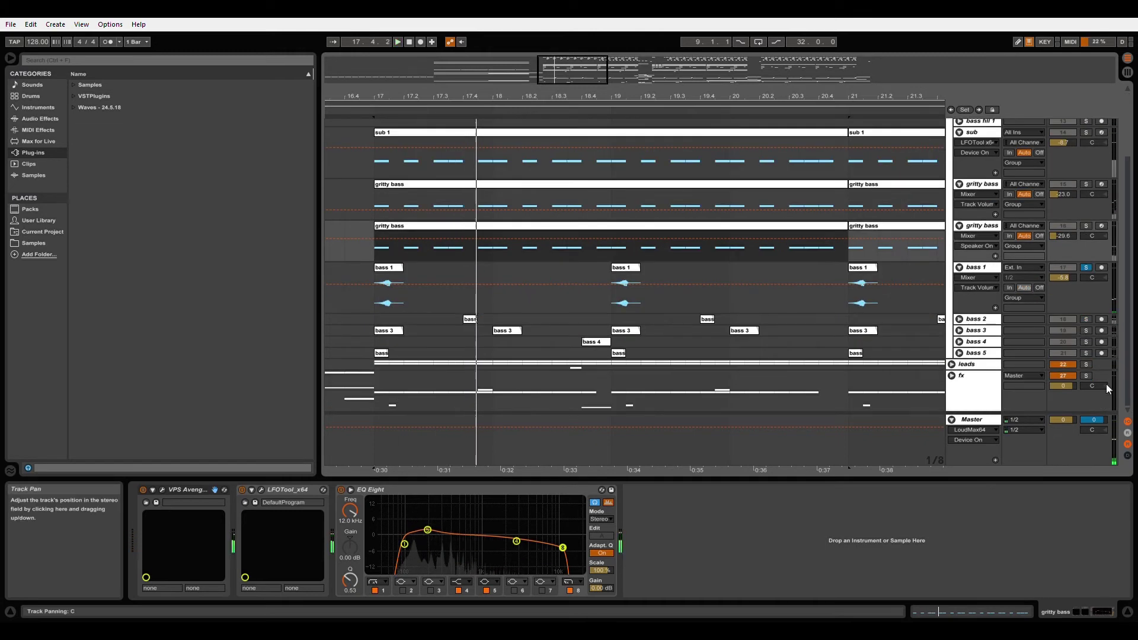
left_click(959, 342)
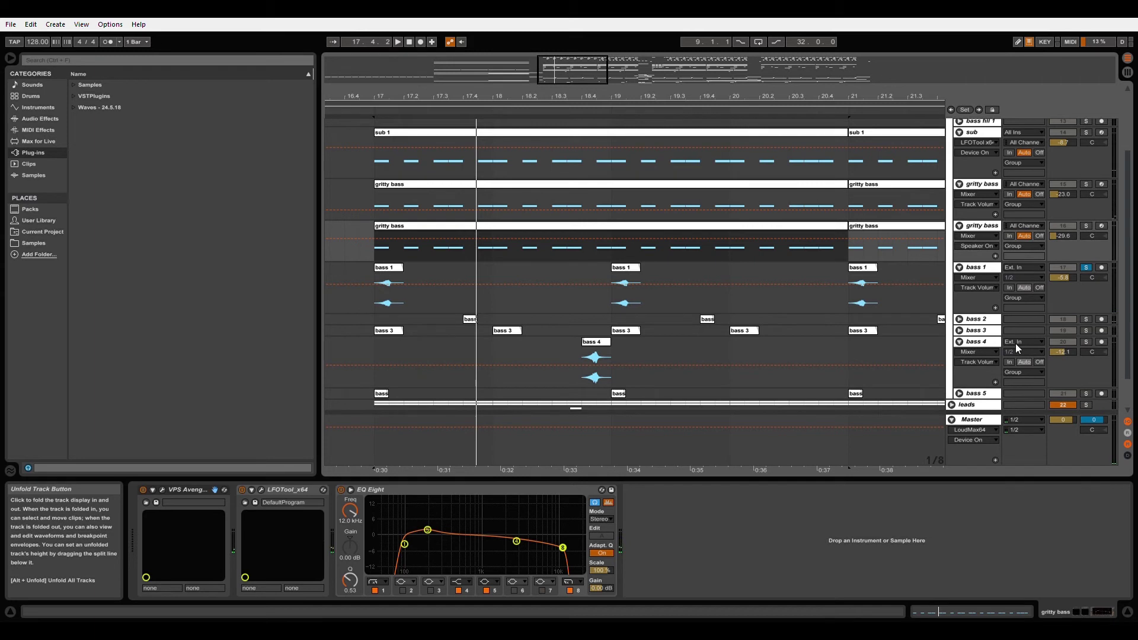
left_click(959, 342)
left_click(959, 330)
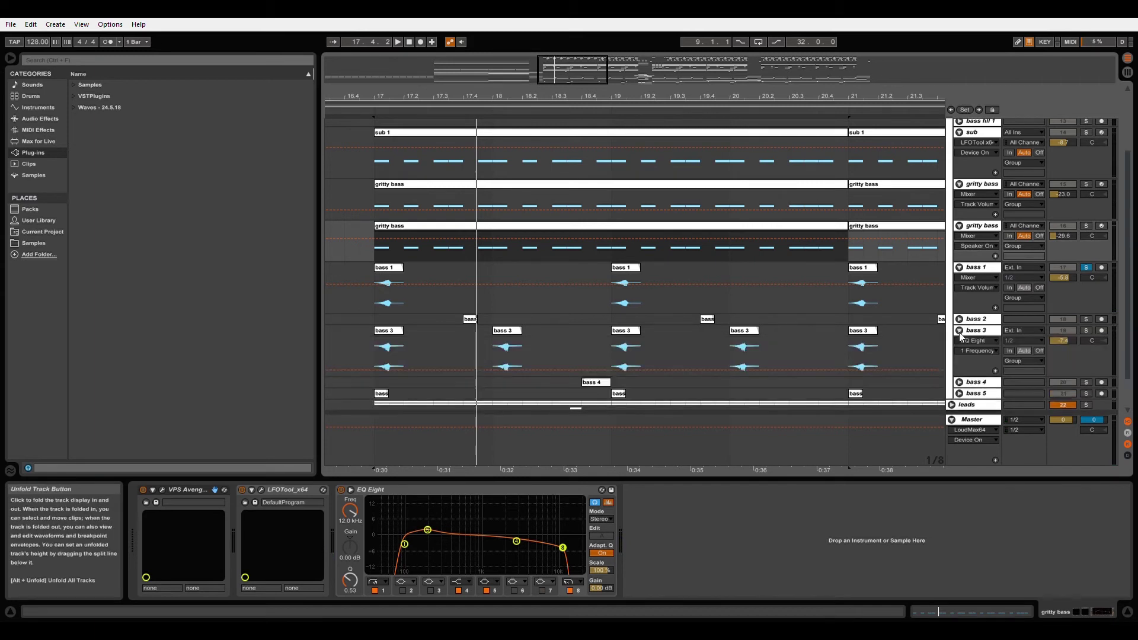
left_click(1086, 331)
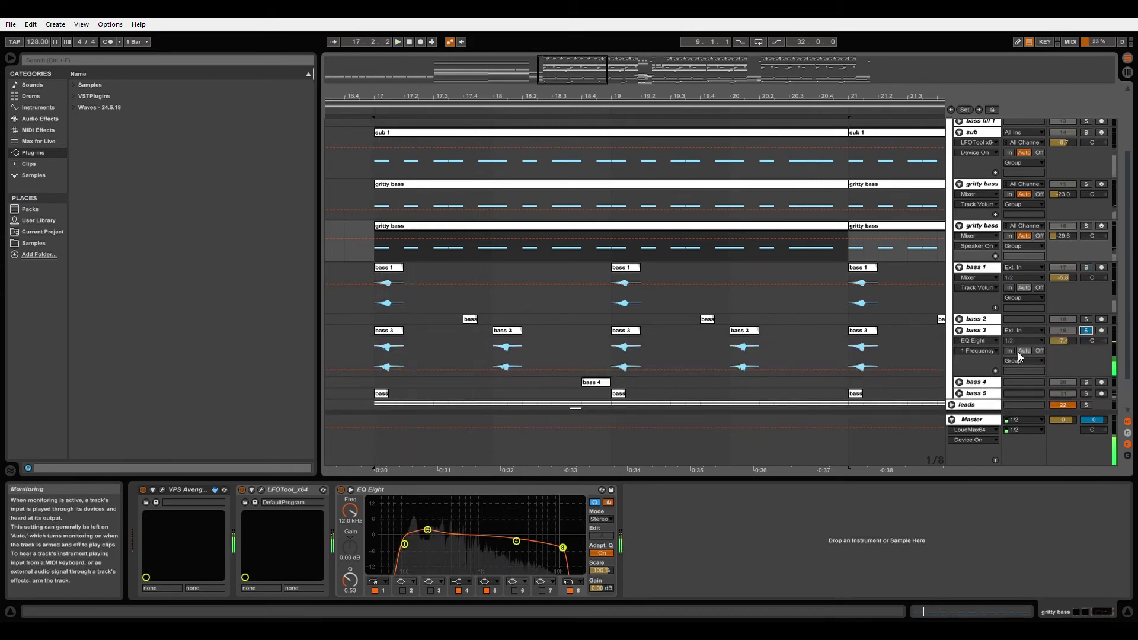
Step: Unfold the bass 5 track, listen to it soloed from bar 17, and turn its solo off
left_click(959, 394)
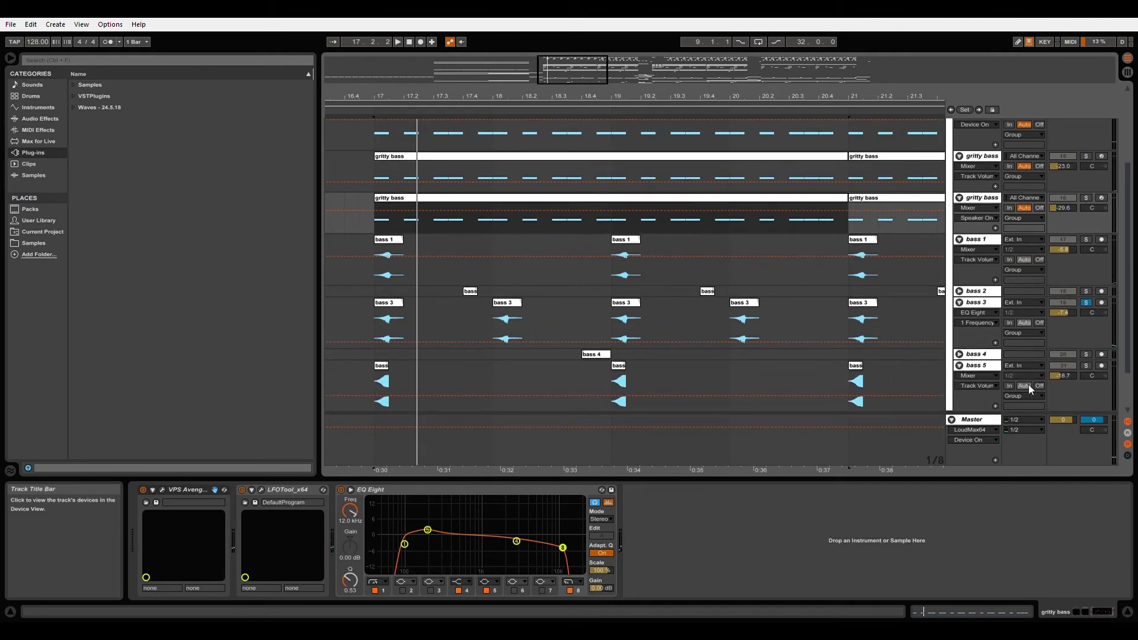
left_click(1087, 366)
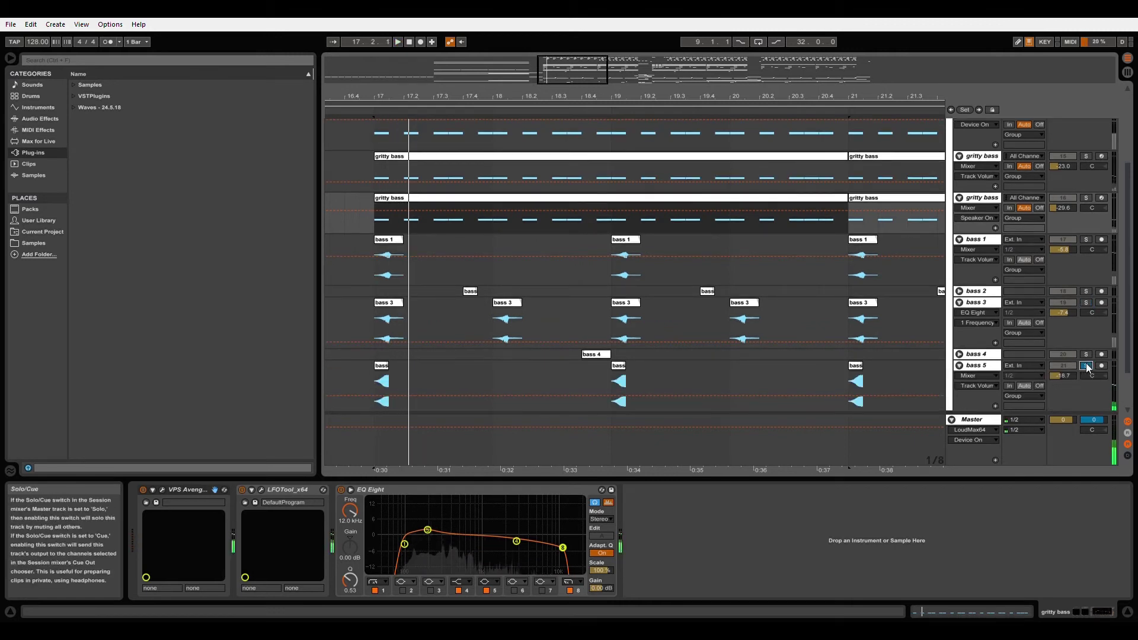
left_click(1086, 366)
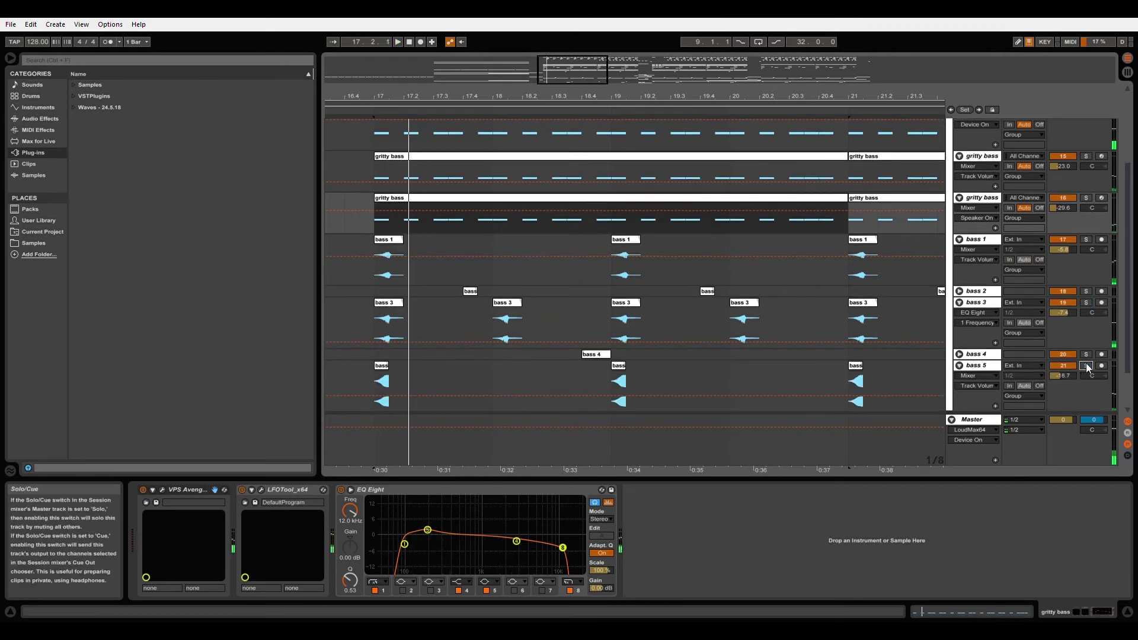
Step: Unfold the bass 2 track and listen to its first clip soloed from 17.4
left_click(470, 291)
left_click(960, 291)
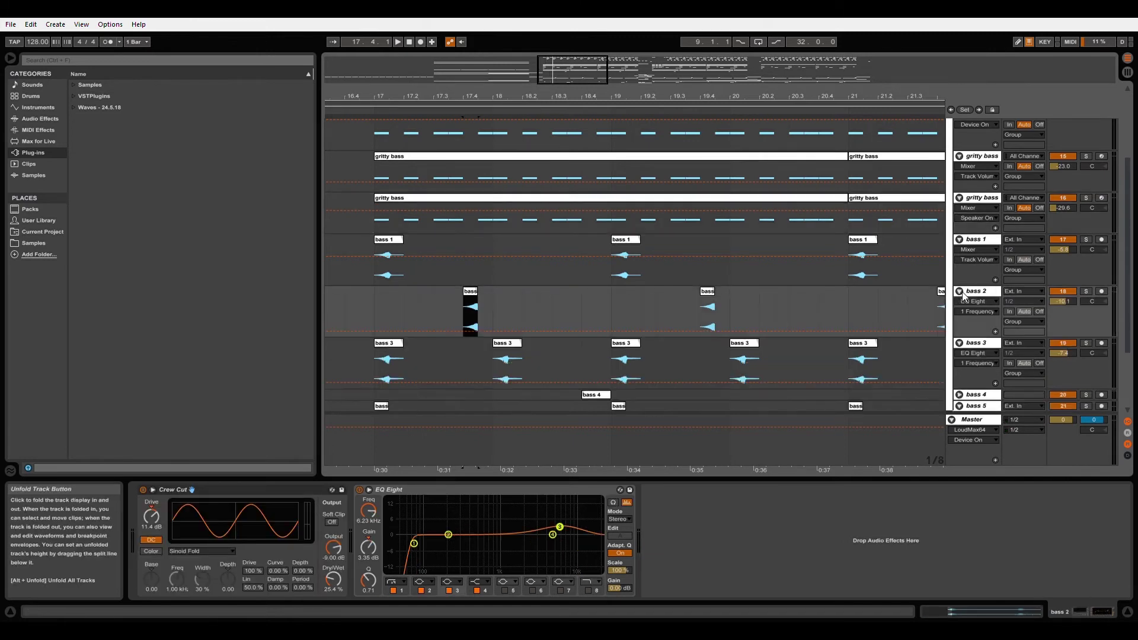
left_click(1086, 291)
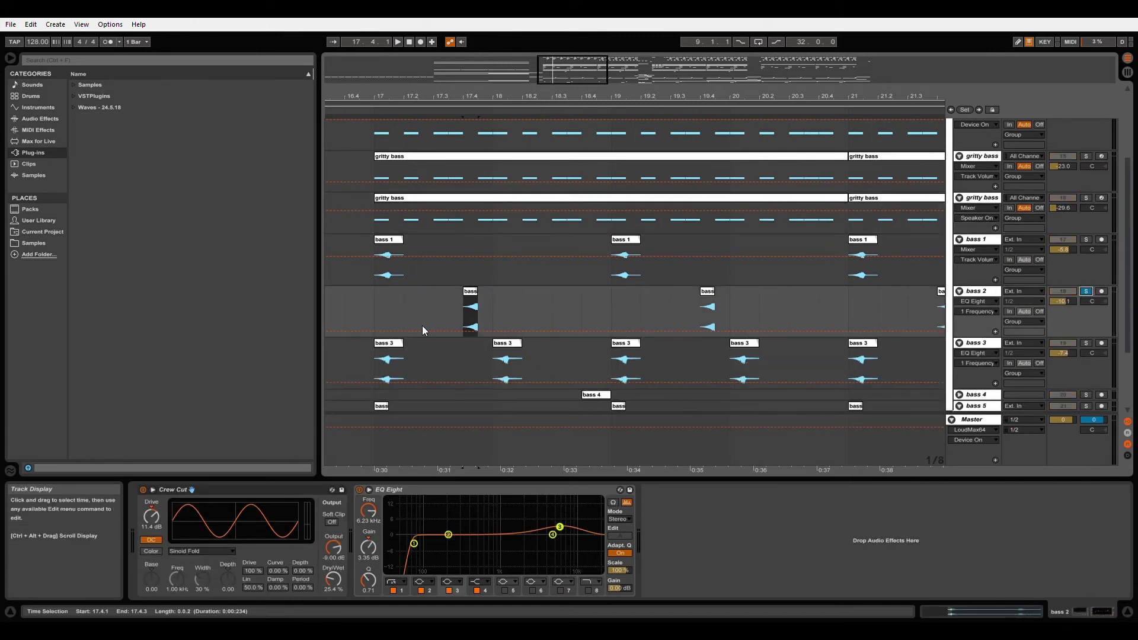
key("space")
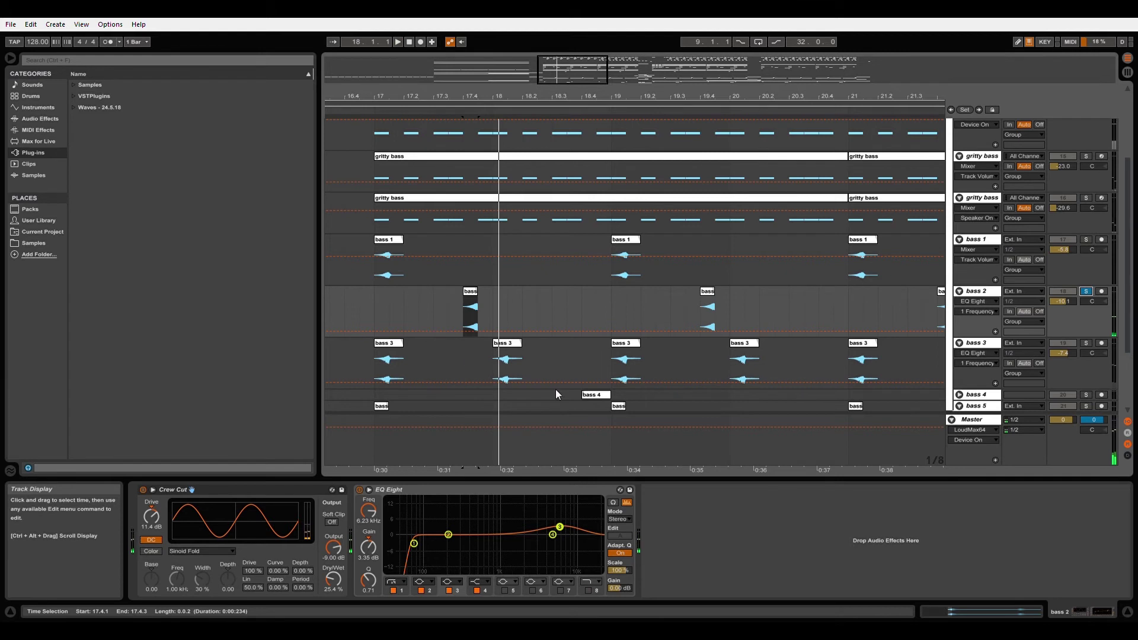
Step: Unfold the bass 4 track and listen to its clip before bar 19 soloed
left_click(596, 395)
left_click(959, 394)
left_click(1086, 366)
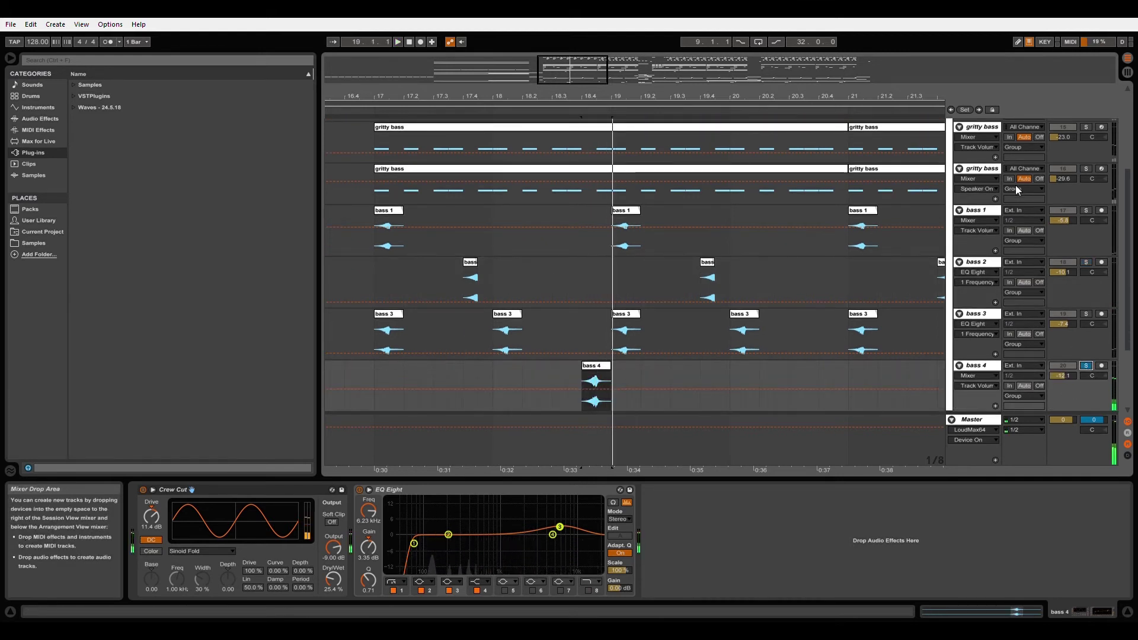
Step: Solo the basses group, listen to all its tracks together from bar 17, and fold the group
scroll(1104, 131, "up", 5)
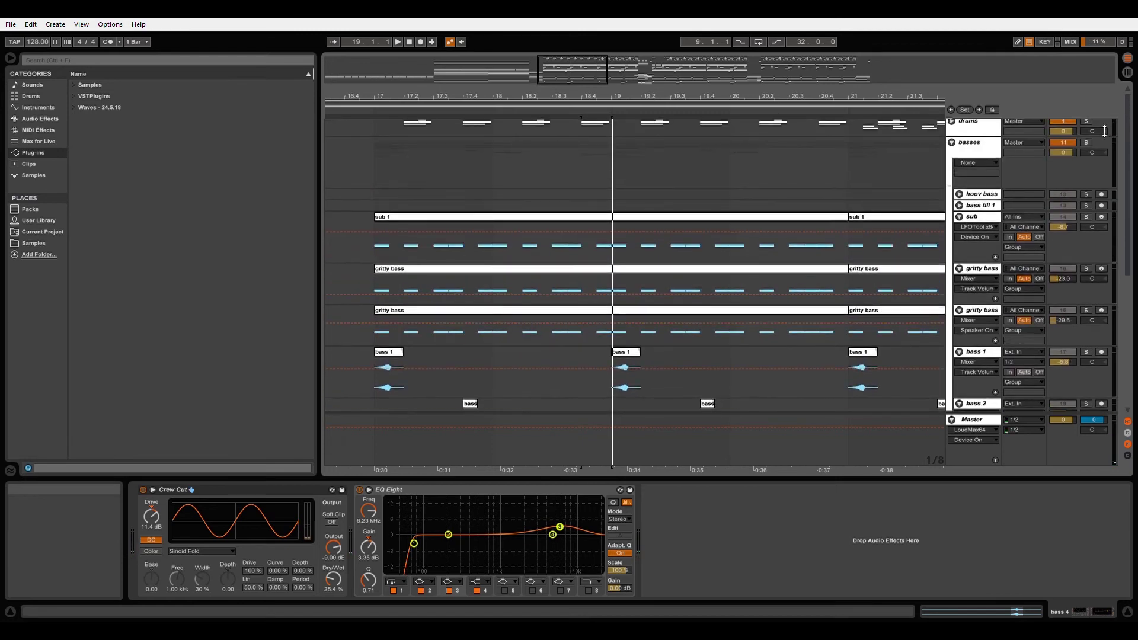
left_click(375, 194)
key("space")
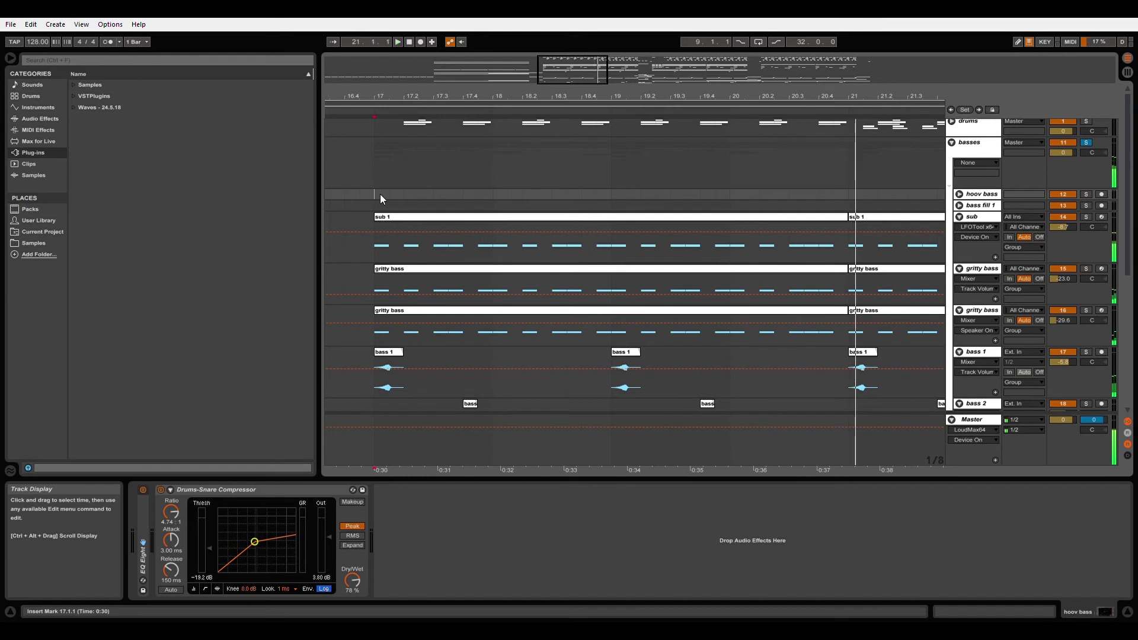
left_click(951, 142)
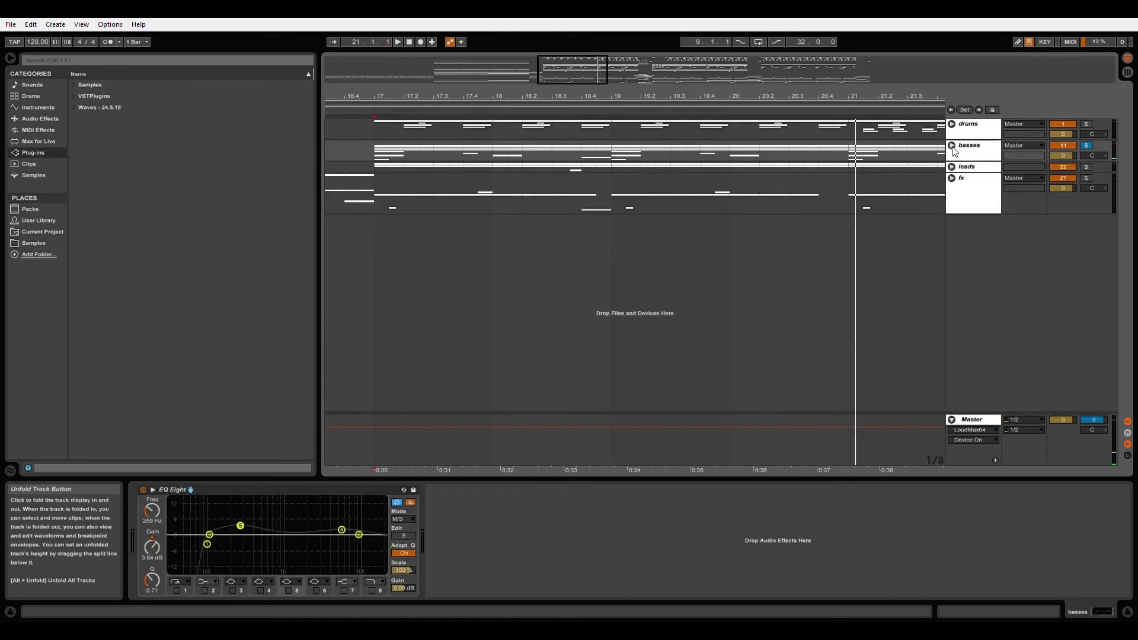
Step: Play the drums, basses, leads and fx groups together from bar 17 with nothing soloed
left_click(375, 190)
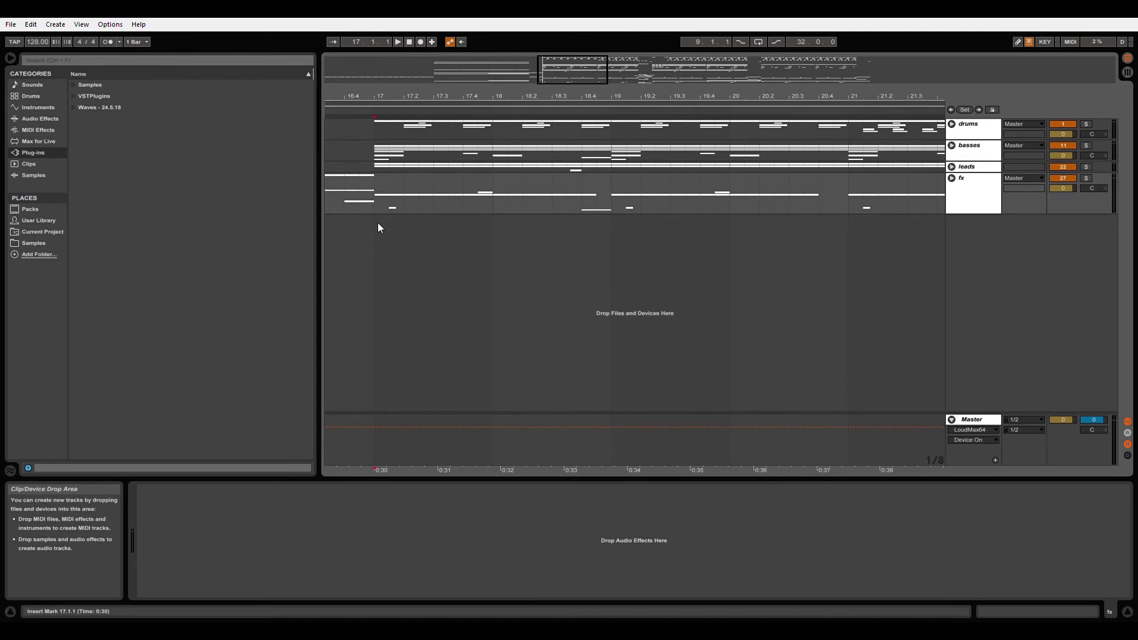
key("space")
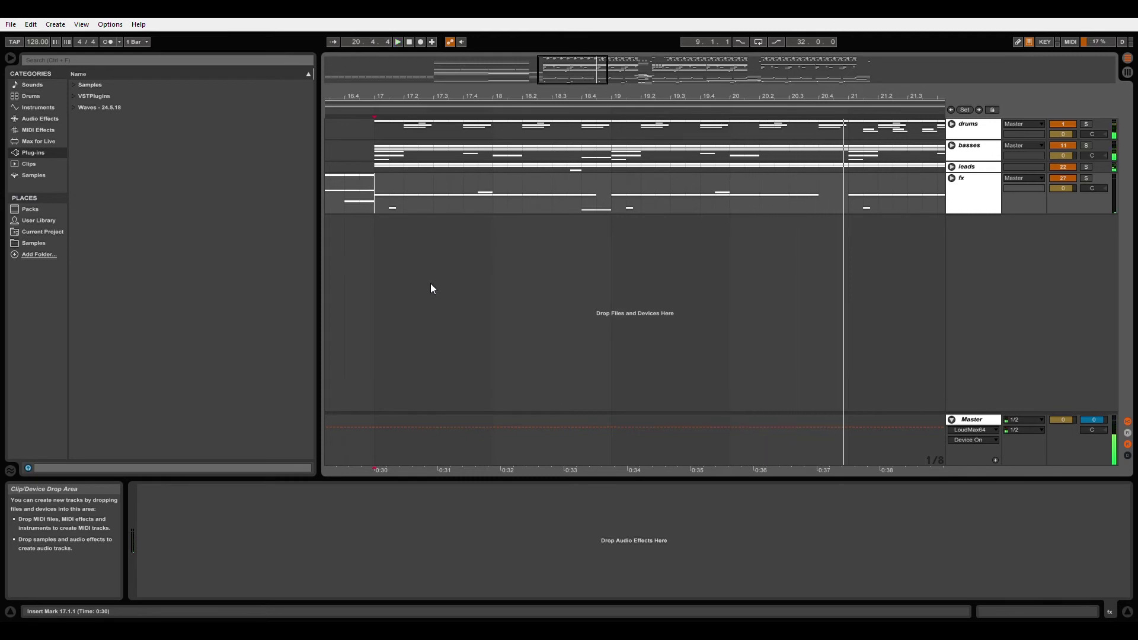
Step: Look through the tracks inside the fx group, and leave the fx and basses groups folded
left_click(950, 179)
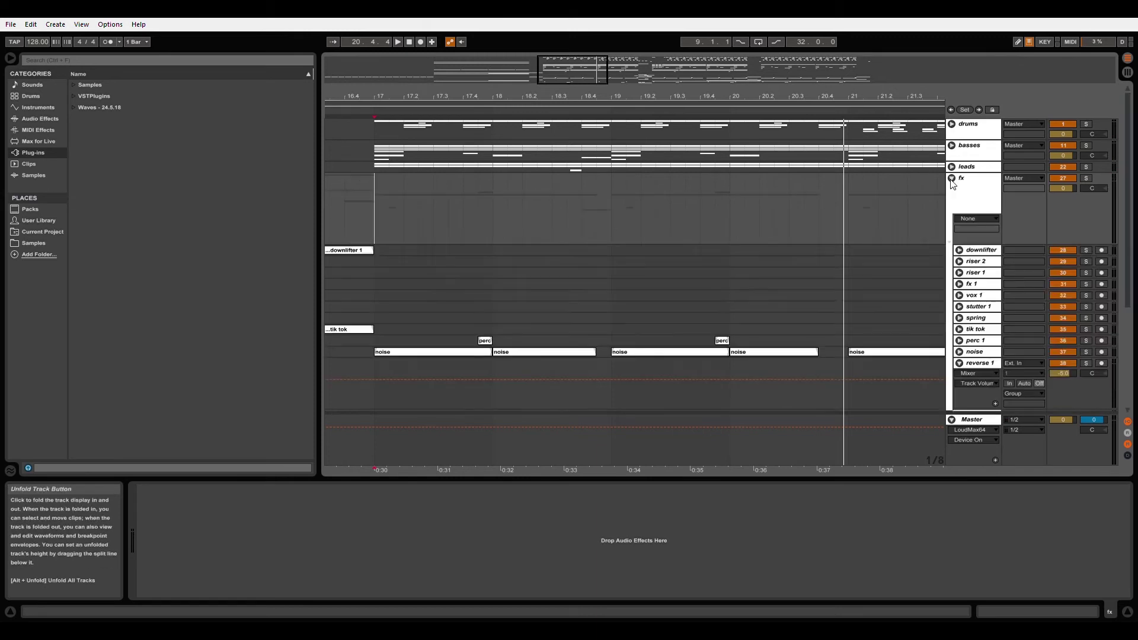
left_click(951, 179)
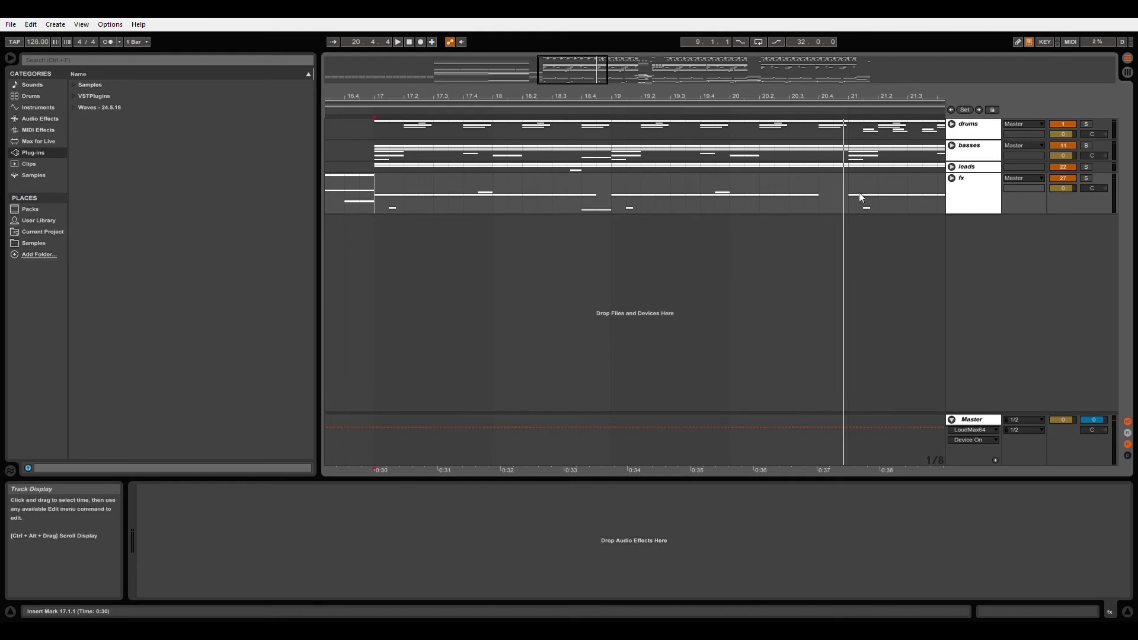
left_click(951, 178)
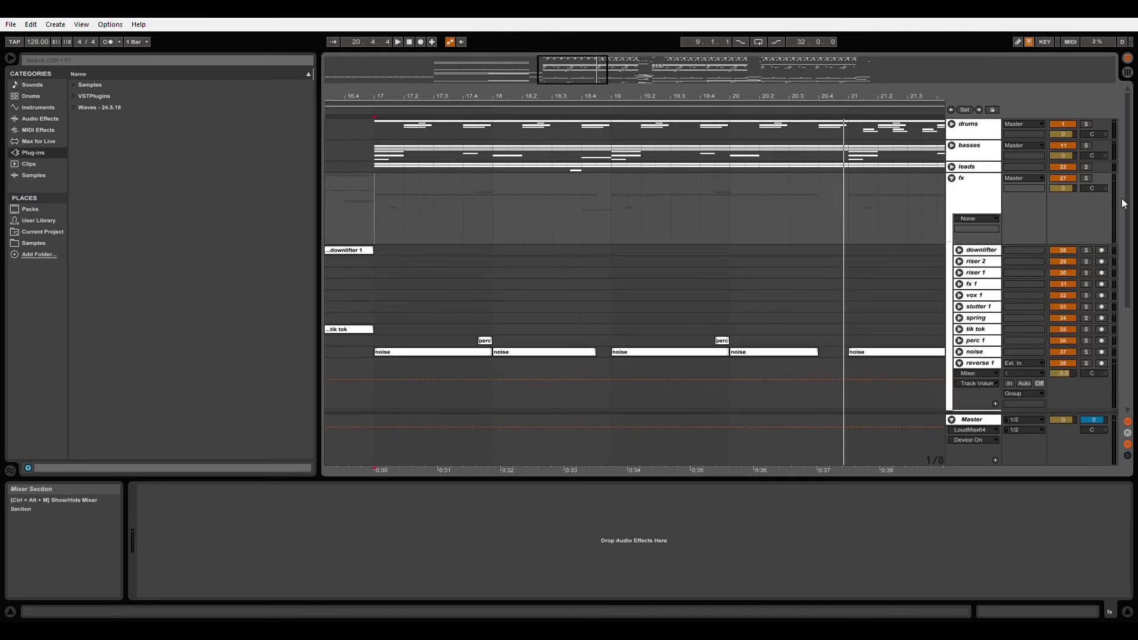
scroll(536, 303, "down", 5)
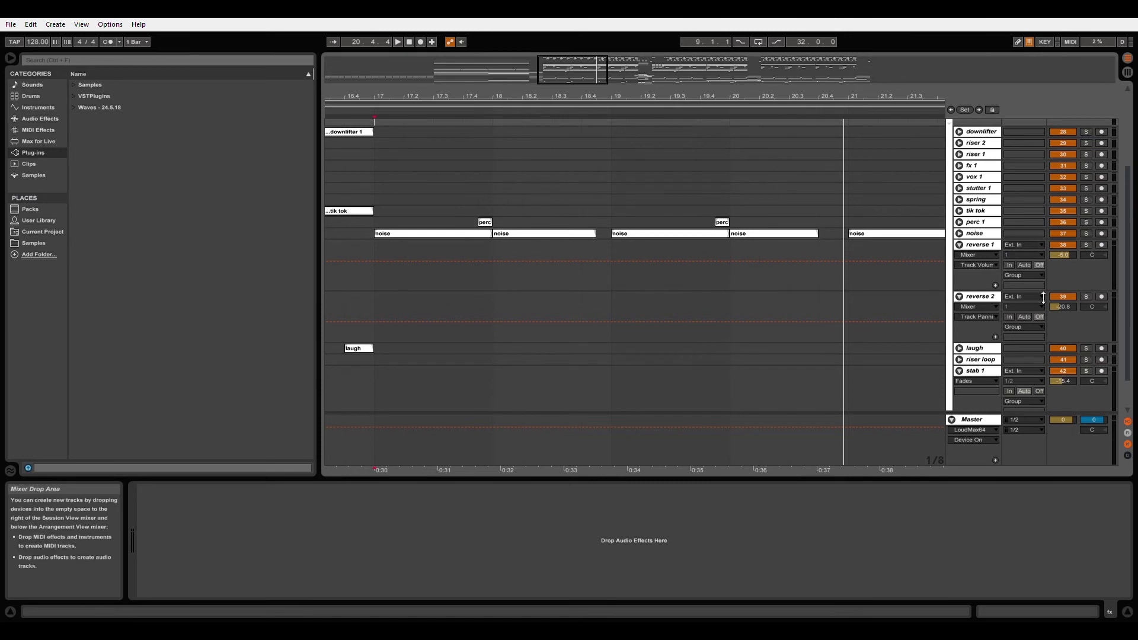
left_click_drag(1128, 261, 1135, 186)
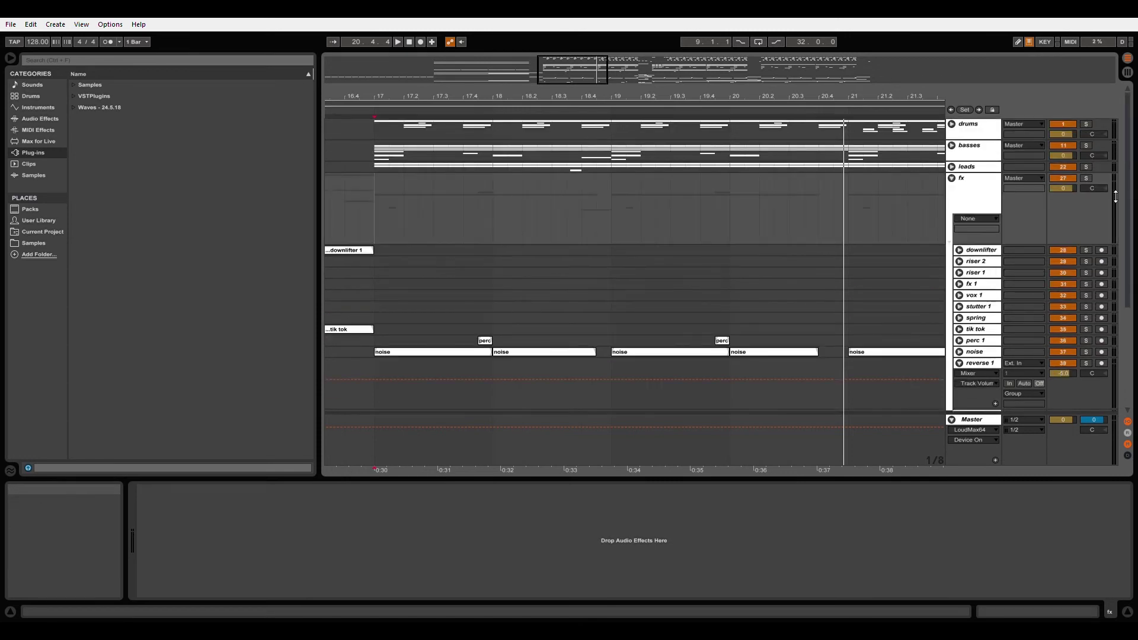
left_click(951, 178)
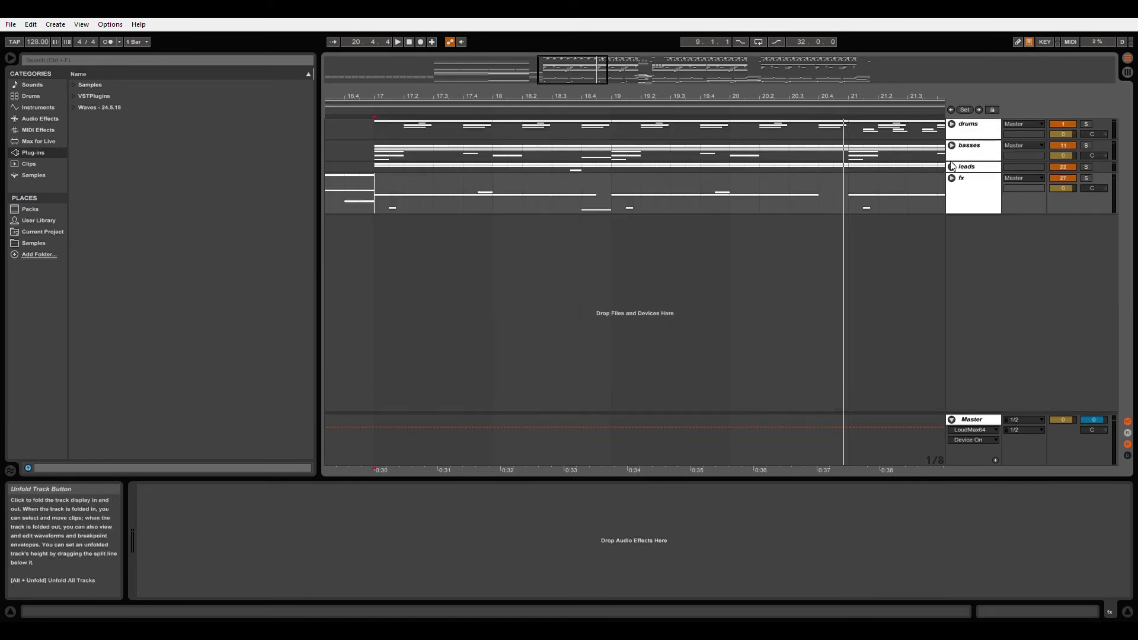
left_click(953, 146)
left_click(952, 146)
Step: Unfold the fx group and its laser 1 track, and listen to laser 1 soloed from bar 17
left_click(952, 178)
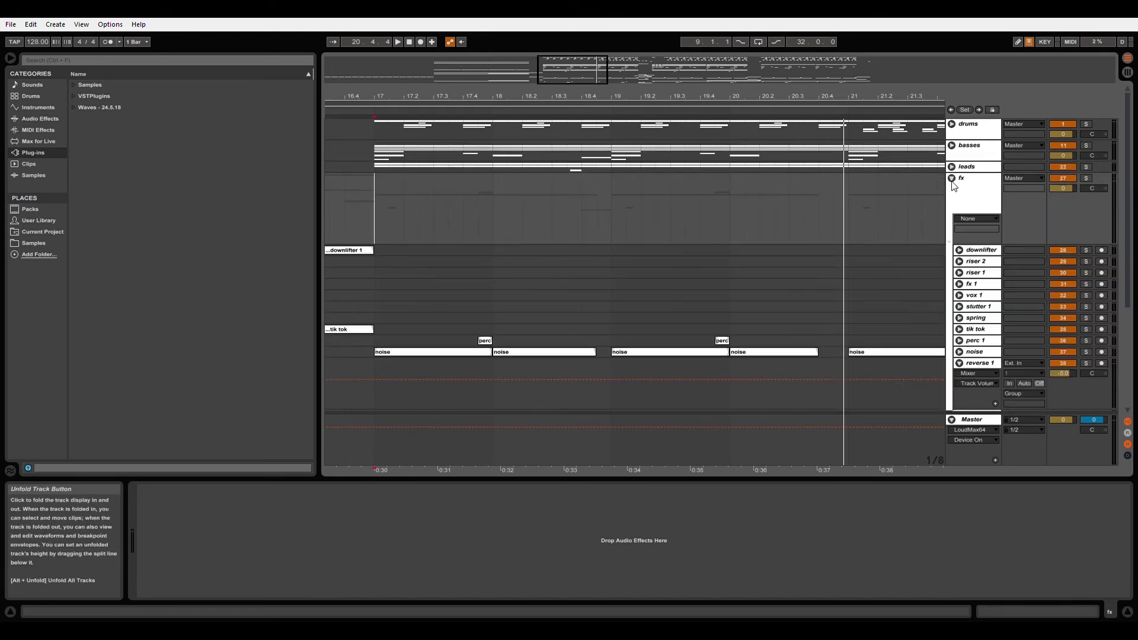
scroll(1094, 261, "down", 5)
scroll(1094, 262, "down", 1)
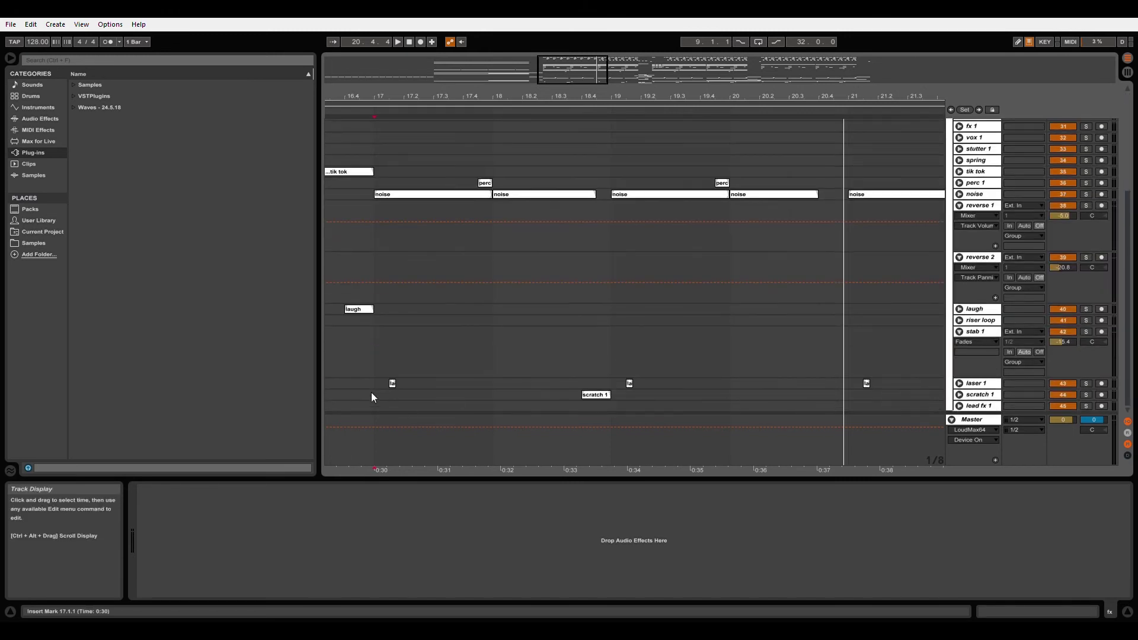
left_click(959, 383)
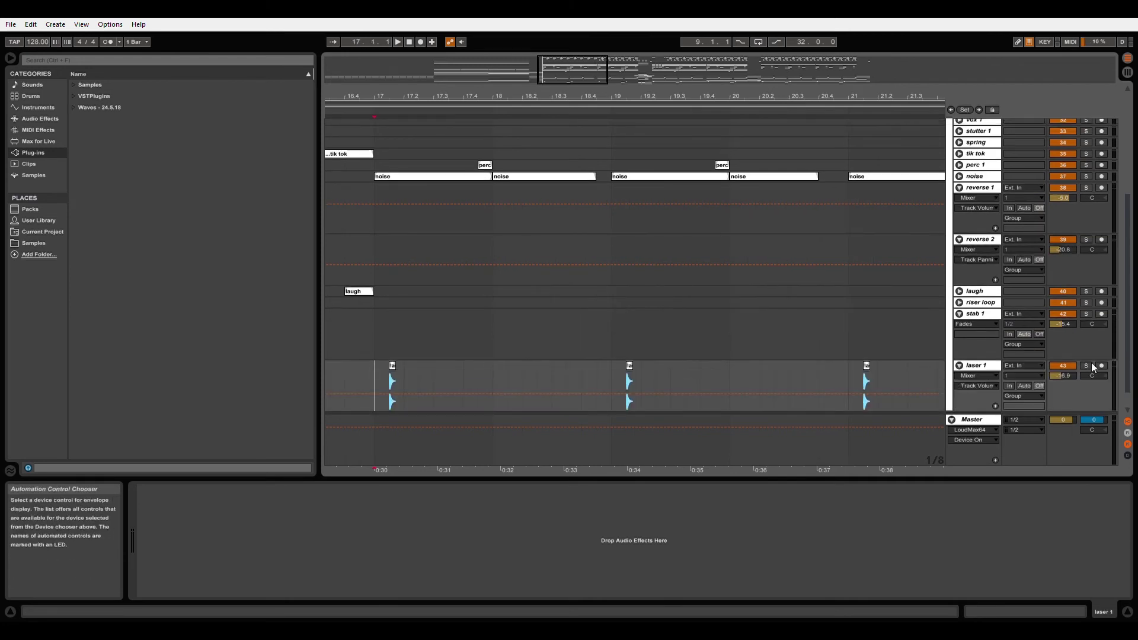
left_click(1086, 365)
key("space")
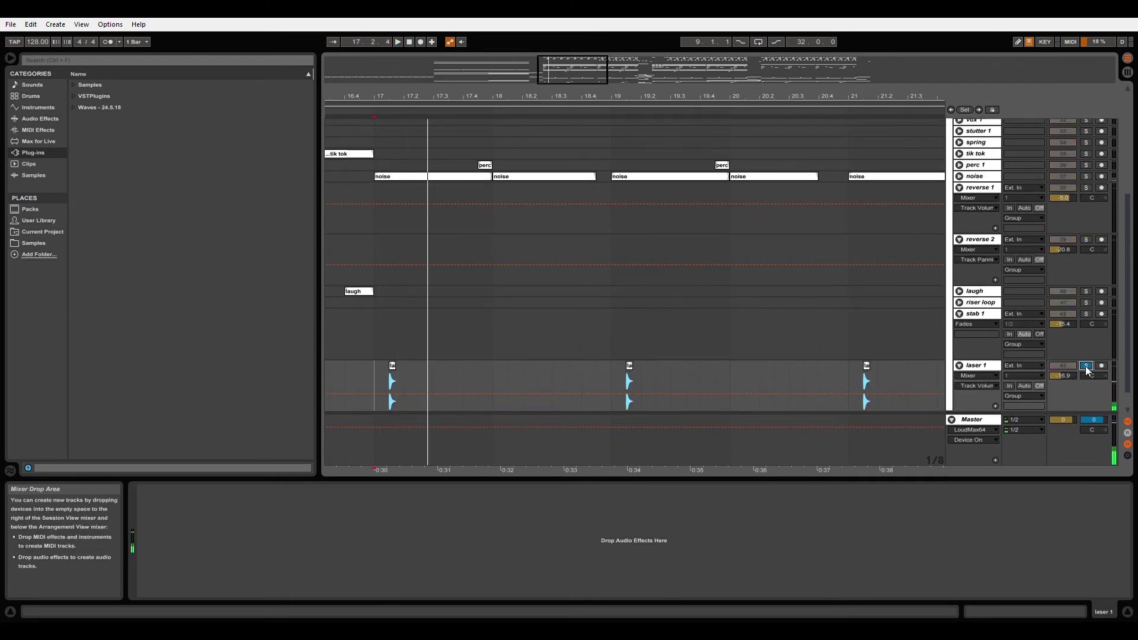
Step: Fold the laser 1 track, listen to the scratch 1 clip soloed, and turn its solo off
left_click(959, 365)
left_click(598, 378)
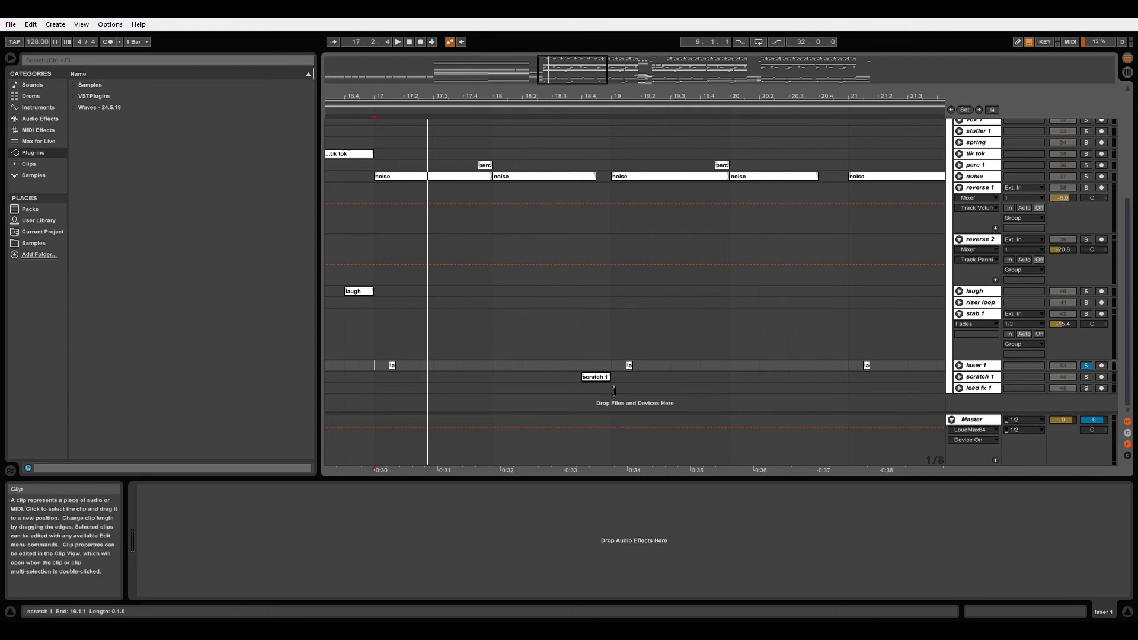
key("space")
left_click(1088, 377)
key("space")
left_click(1087, 377)
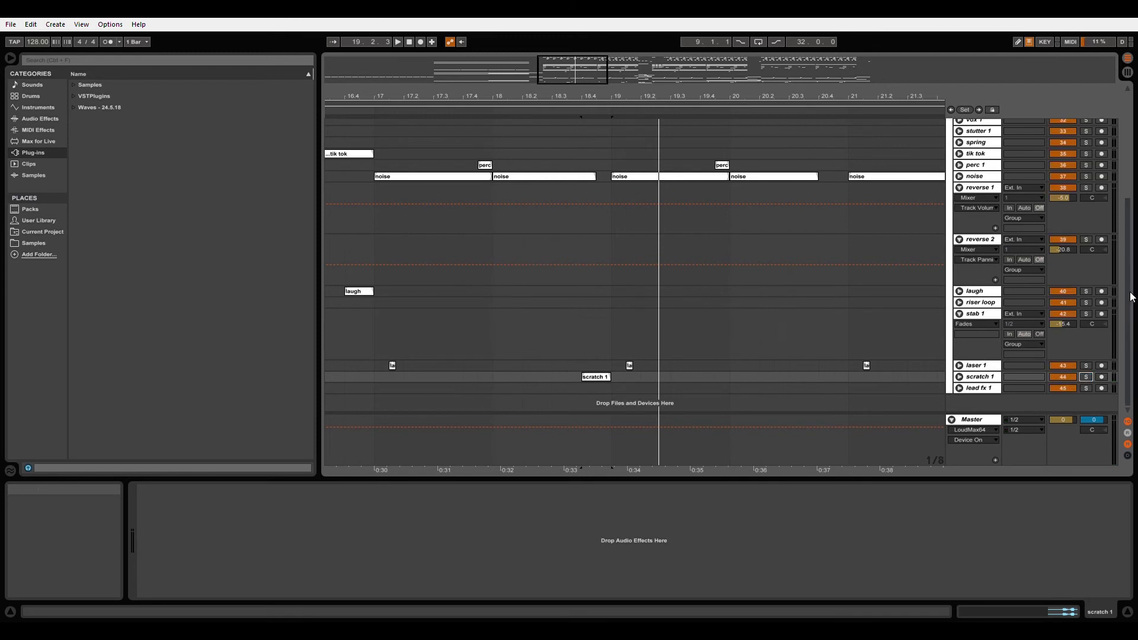
Step: Solo the fx and drums groups, listen to them together from bar 17, and fold the fx group
scroll(1129, 295, "up", 5)
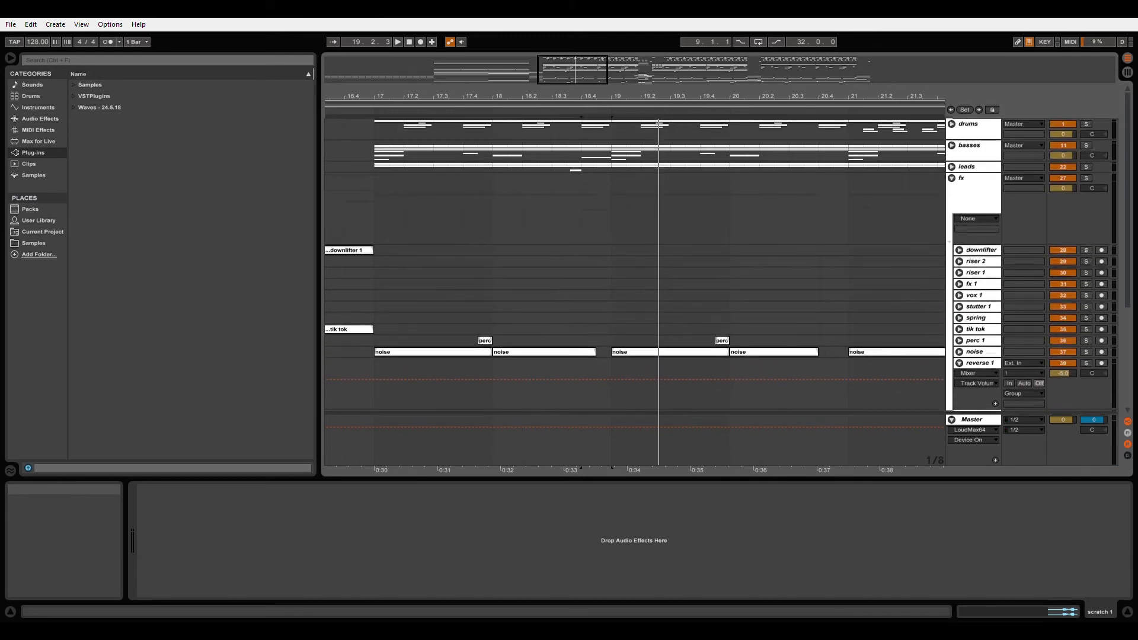
left_click(1086, 177)
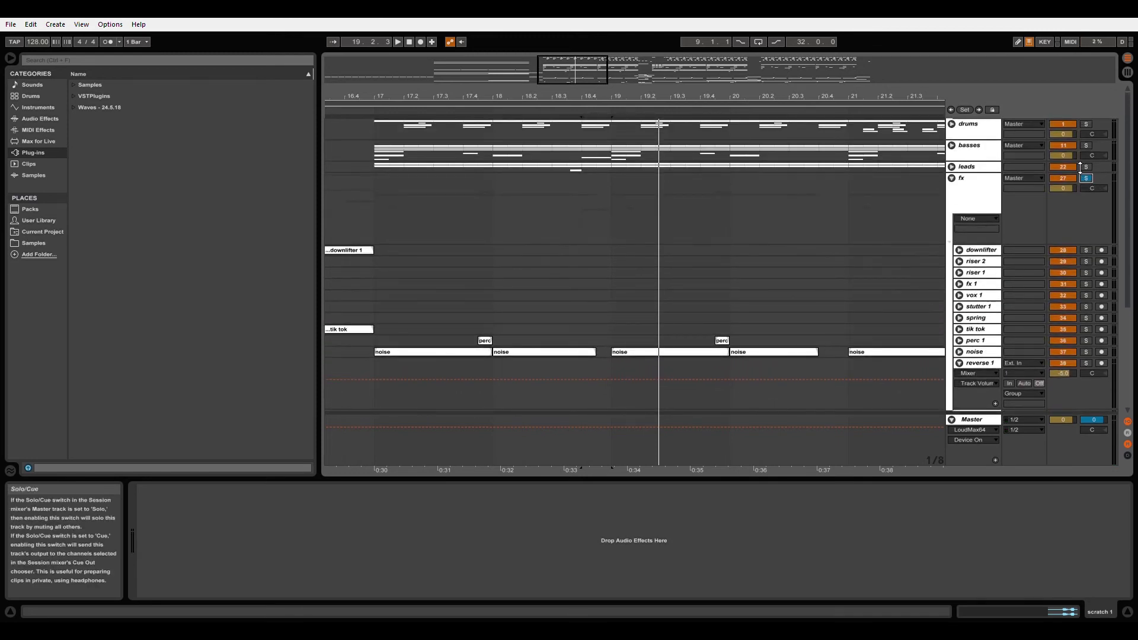
left_click(1085, 124)
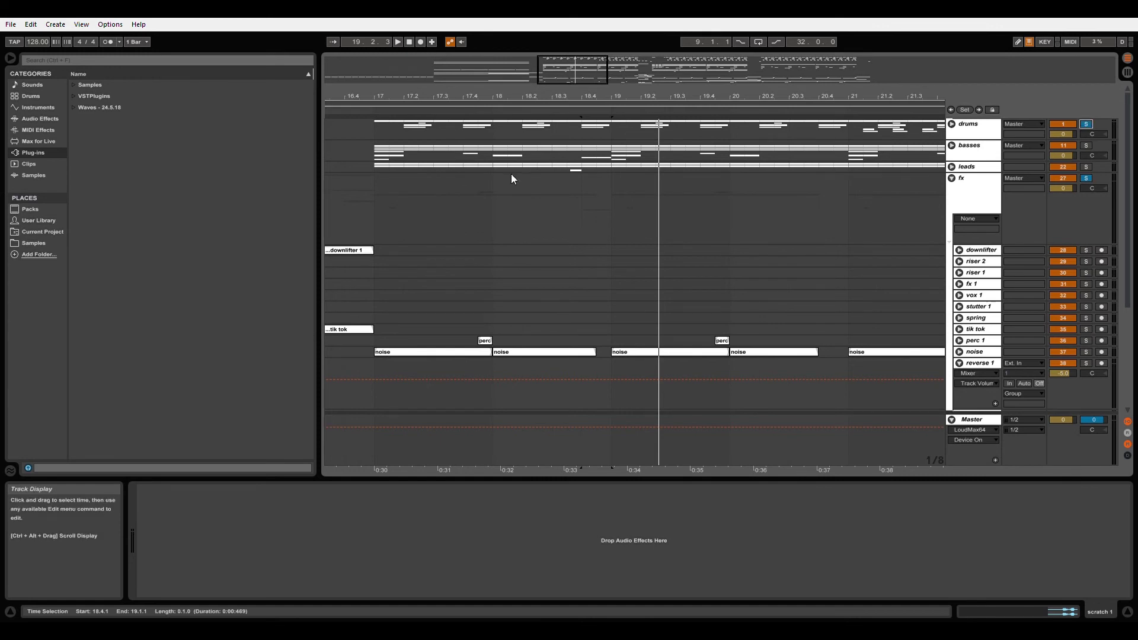
left_click(377, 158)
key("space")
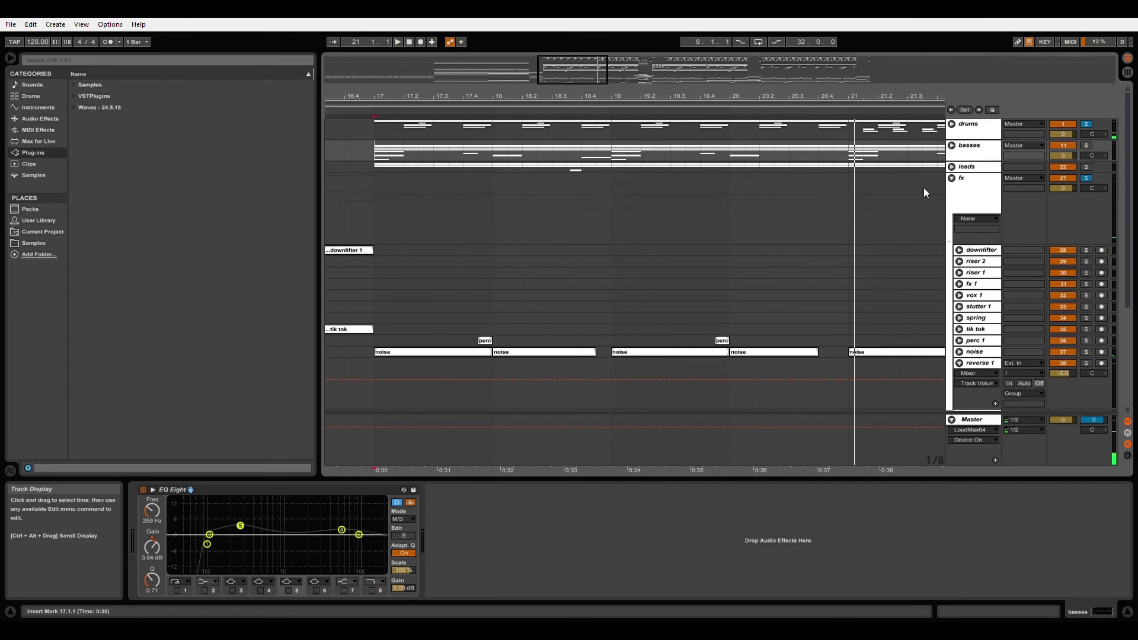
left_click(952, 178)
Step: Unfold the fx group, listen to its stab 1 clip soloed from bar 25, and fold the stab 1 track
left_click_drag(463, 105, 336, 104)
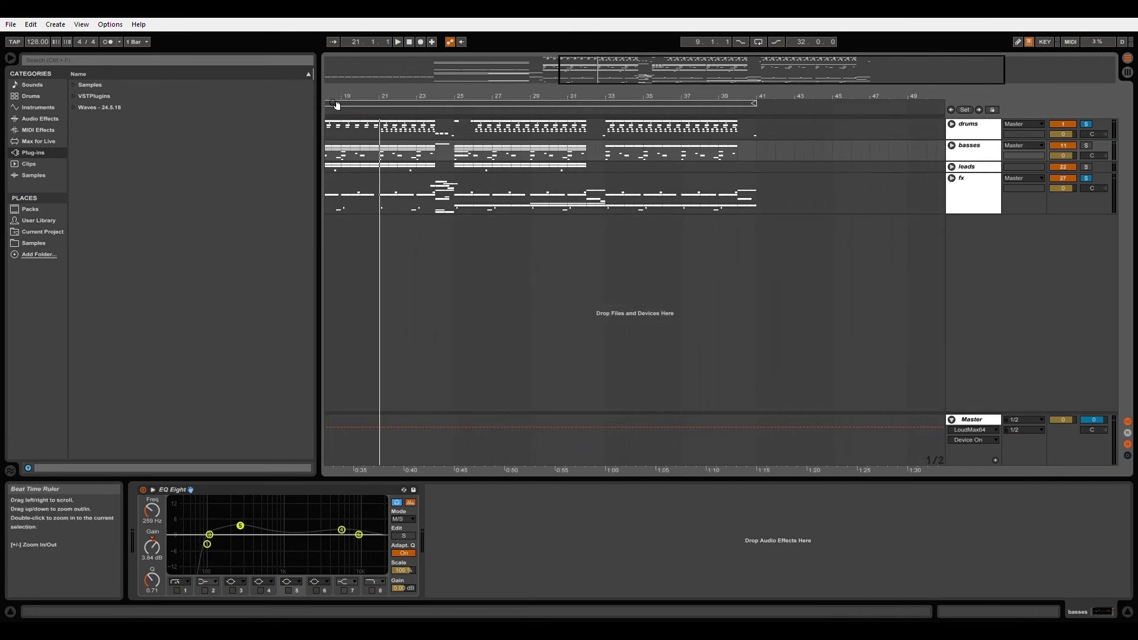
left_click(469, 165)
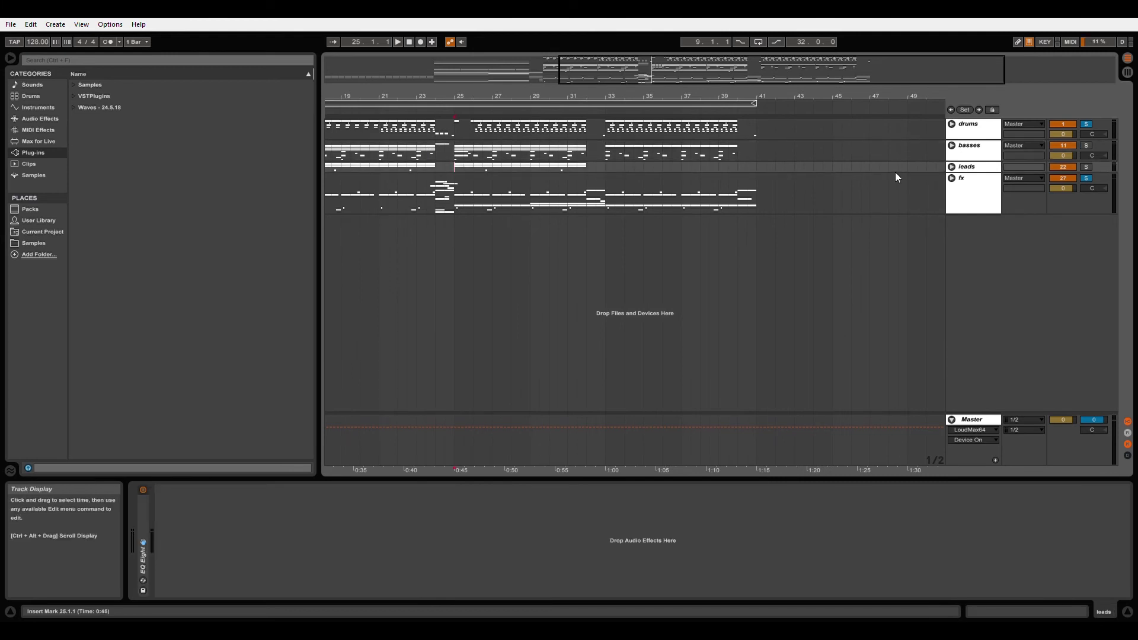
left_click(951, 178)
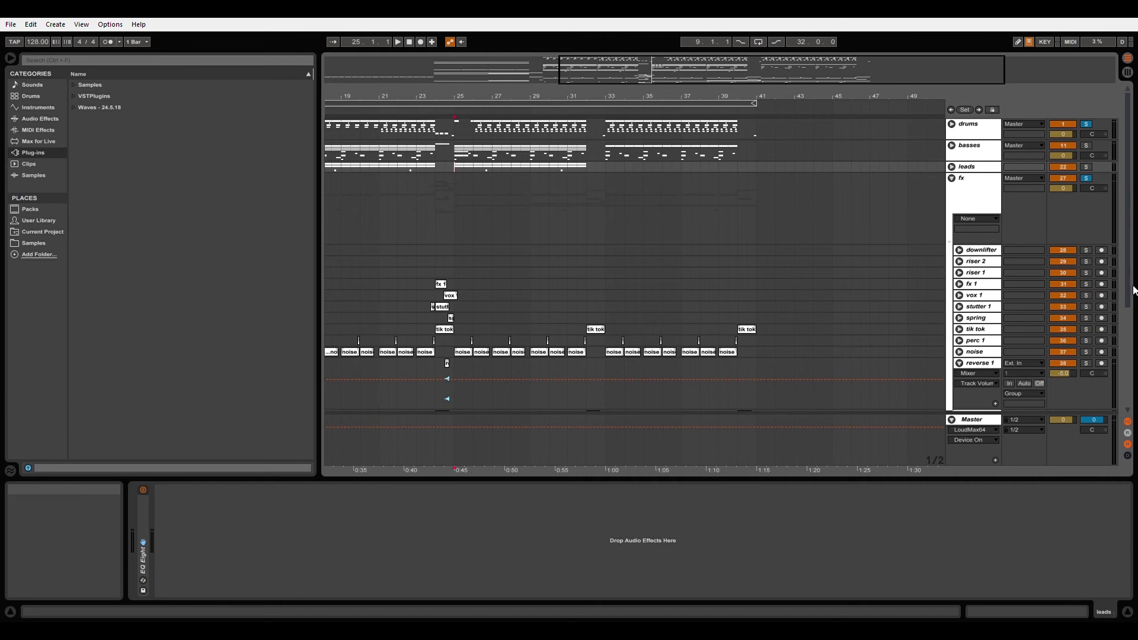
left_click_drag(1130, 282, 1129, 382)
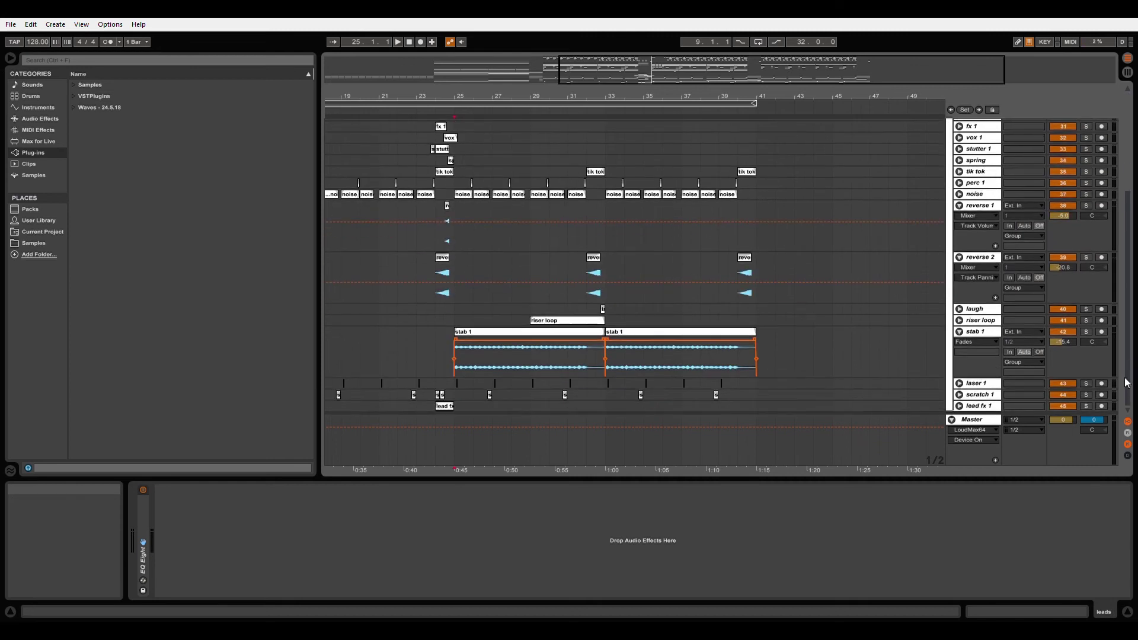
left_click(527, 336)
left_click(1085, 332)
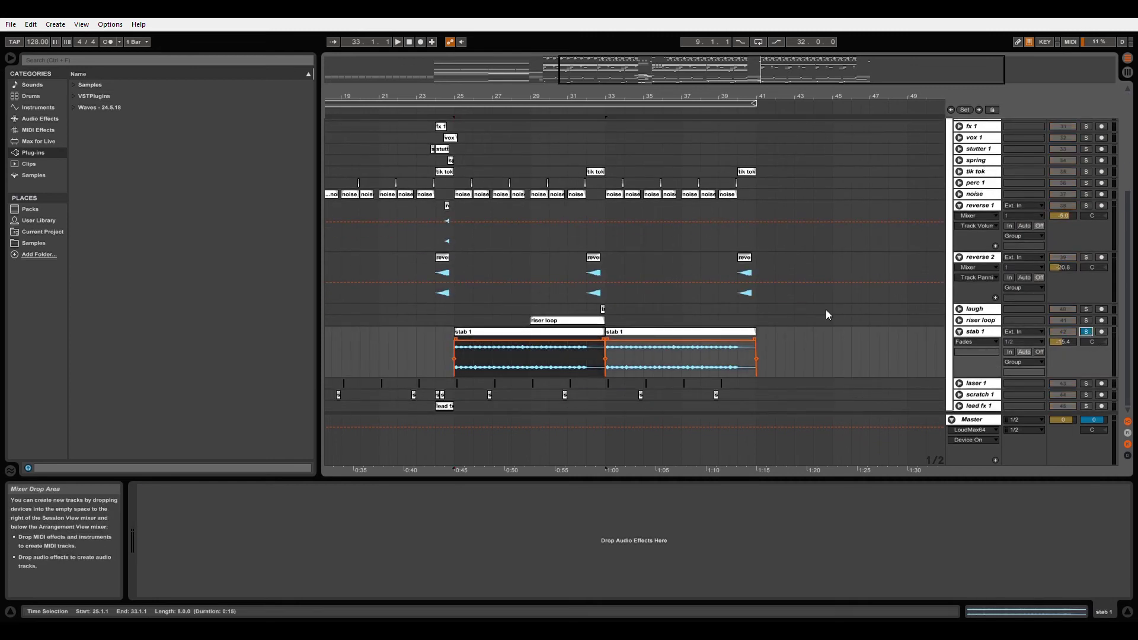
left_click(463, 364)
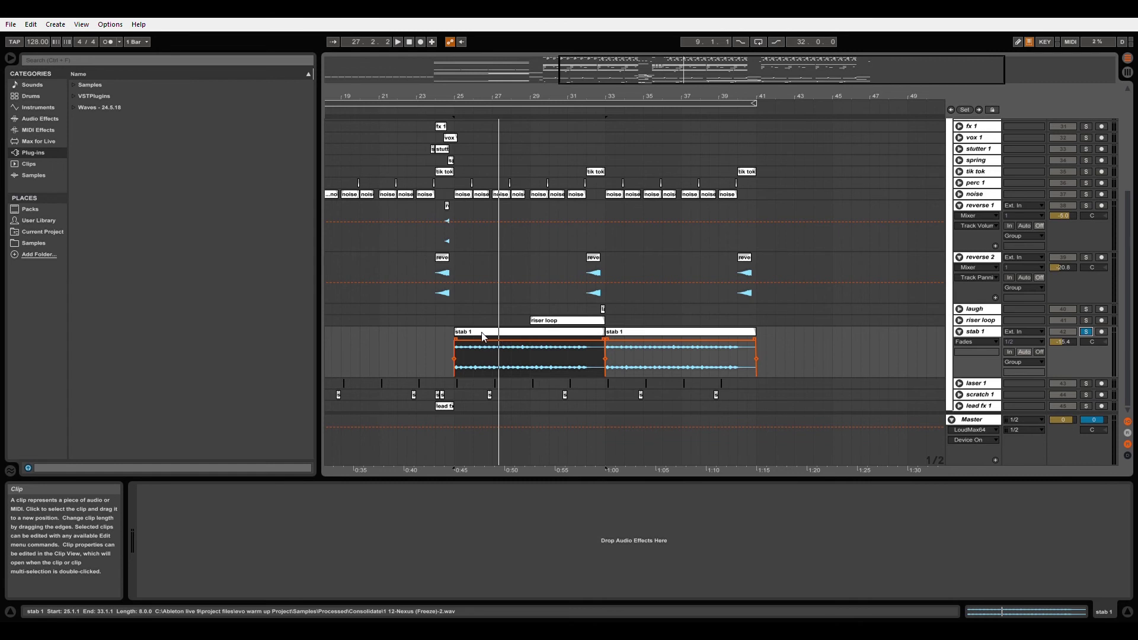
left_click(960, 331)
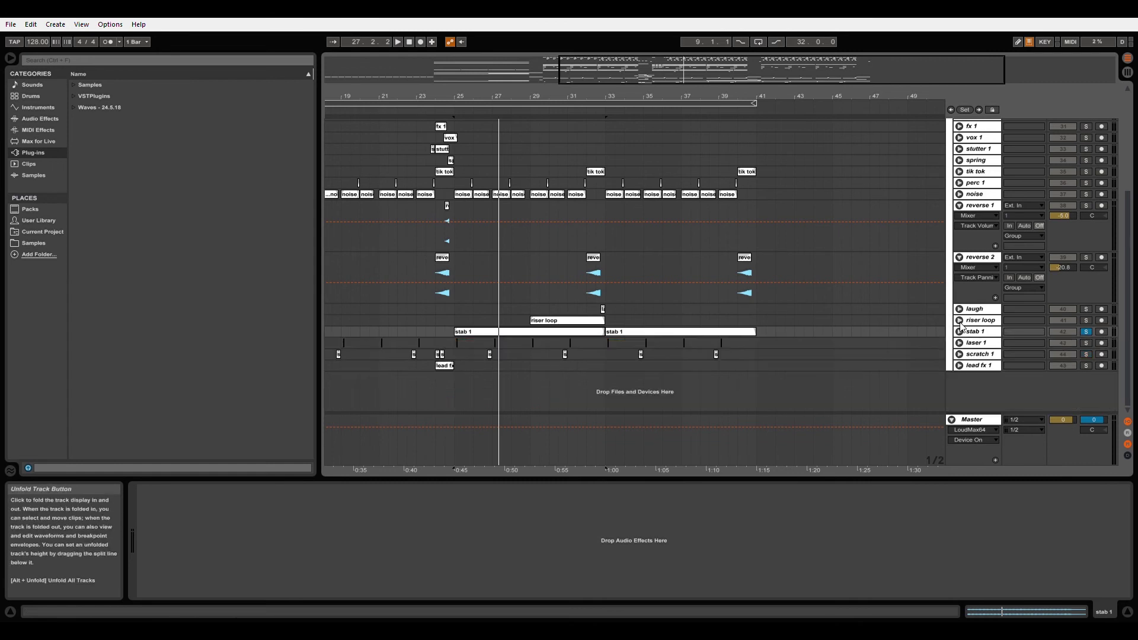
Step: Unfold the riser loop track, listen to its clip soloed from bar 29, and fold the track again
left_click(960, 321)
left_click(546, 323)
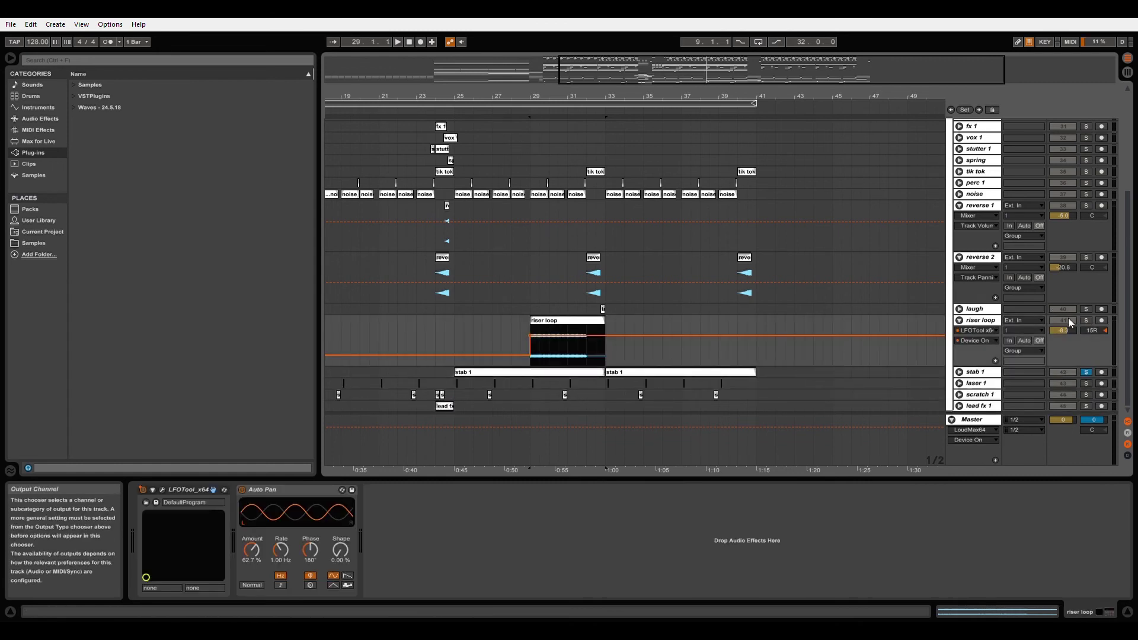
left_click(1086, 320)
left_click(550, 324)
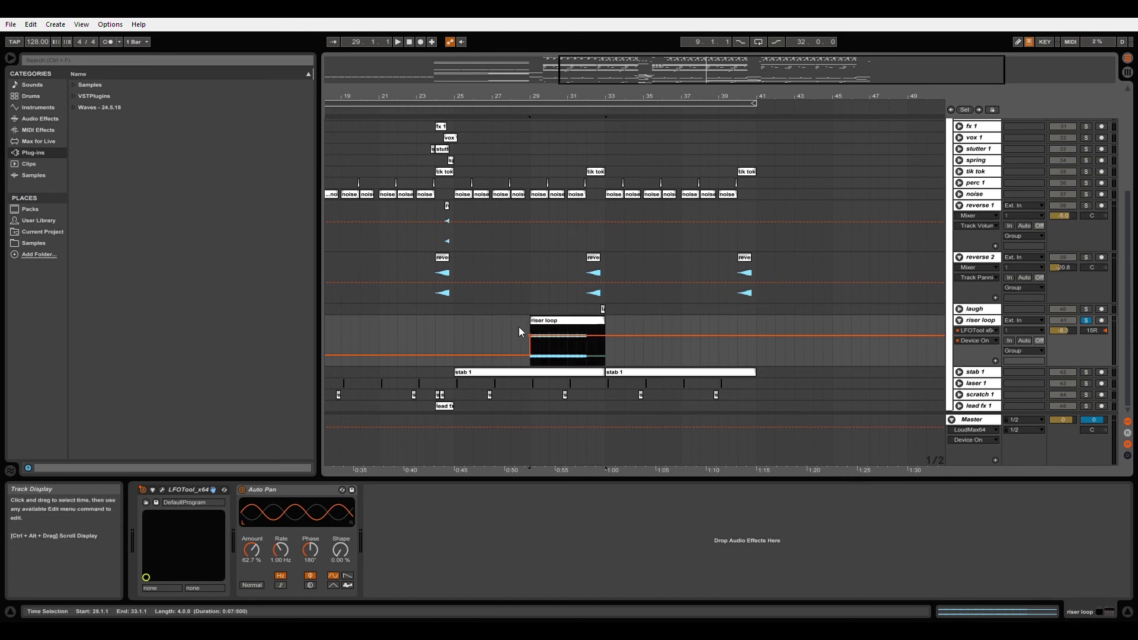
key("space")
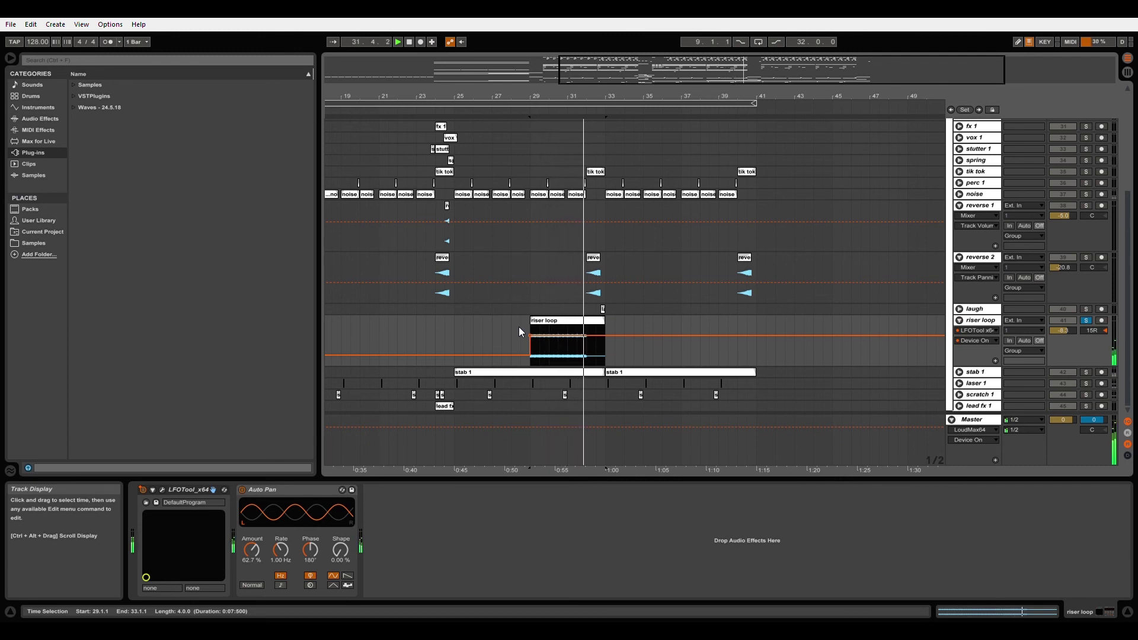
left_click(605, 349)
key("space")
left_click(959, 320)
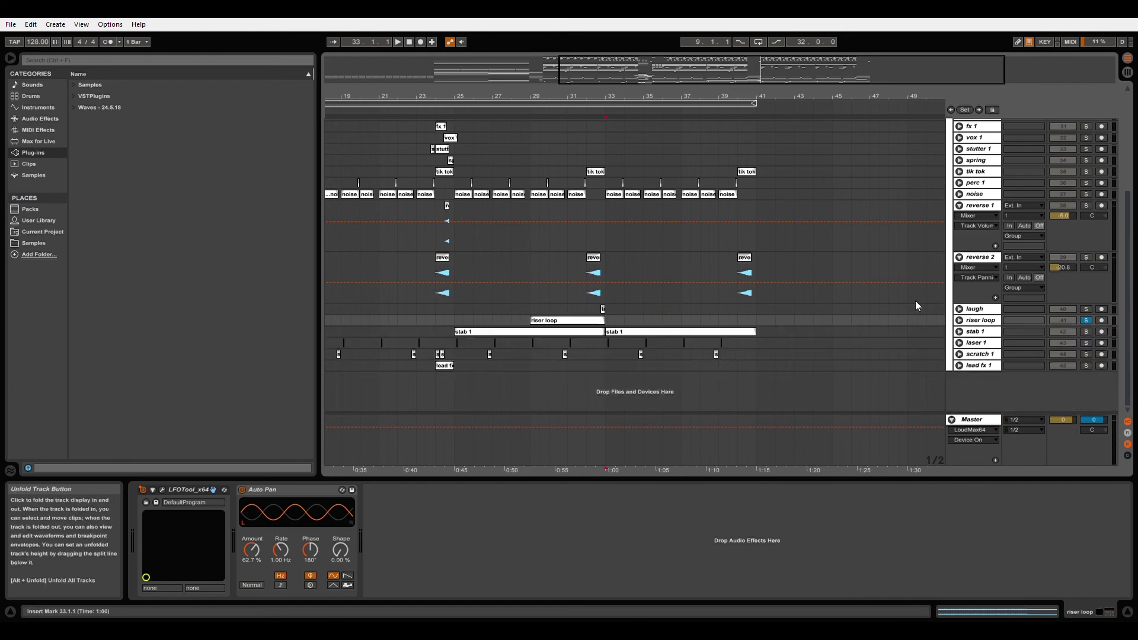
Step: Fold the reverse 2 and reverse 1 tracks and turn off the riser loop solo
left_click(959, 257)
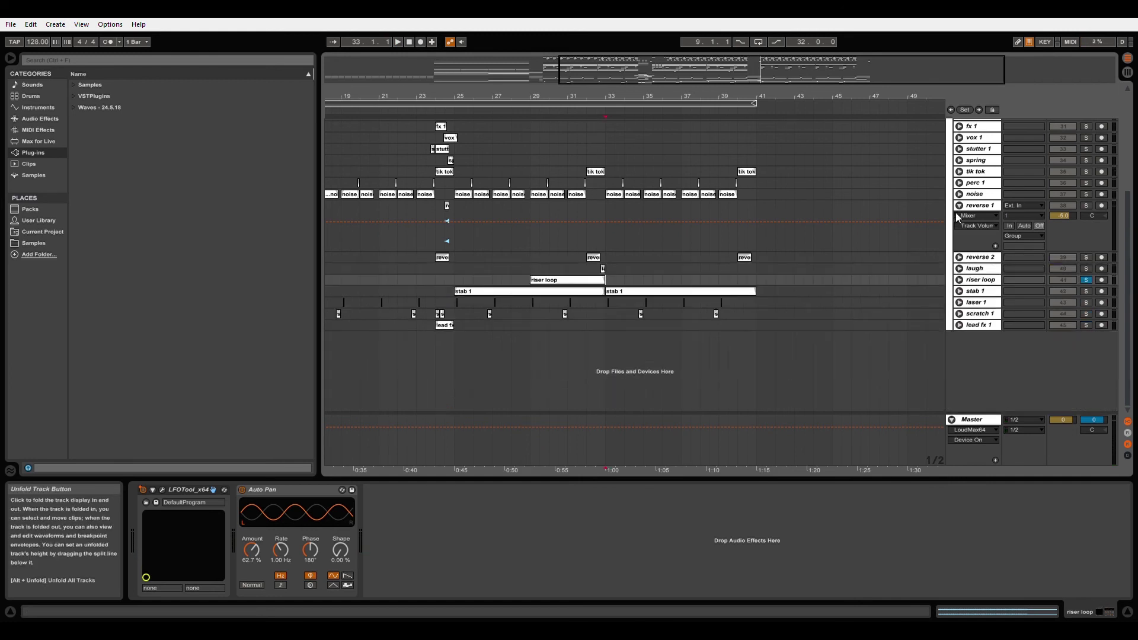
left_click(959, 206)
left_click(1086, 239)
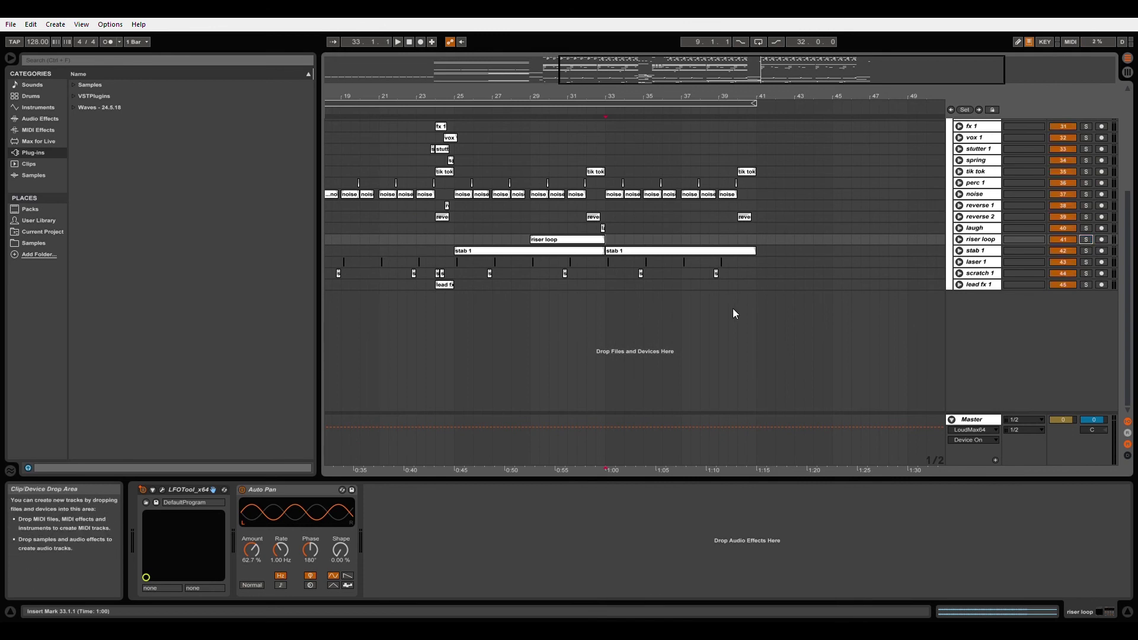
Step: Listen to all tracks together from bar 33 with no track soloed
left_click(605, 287)
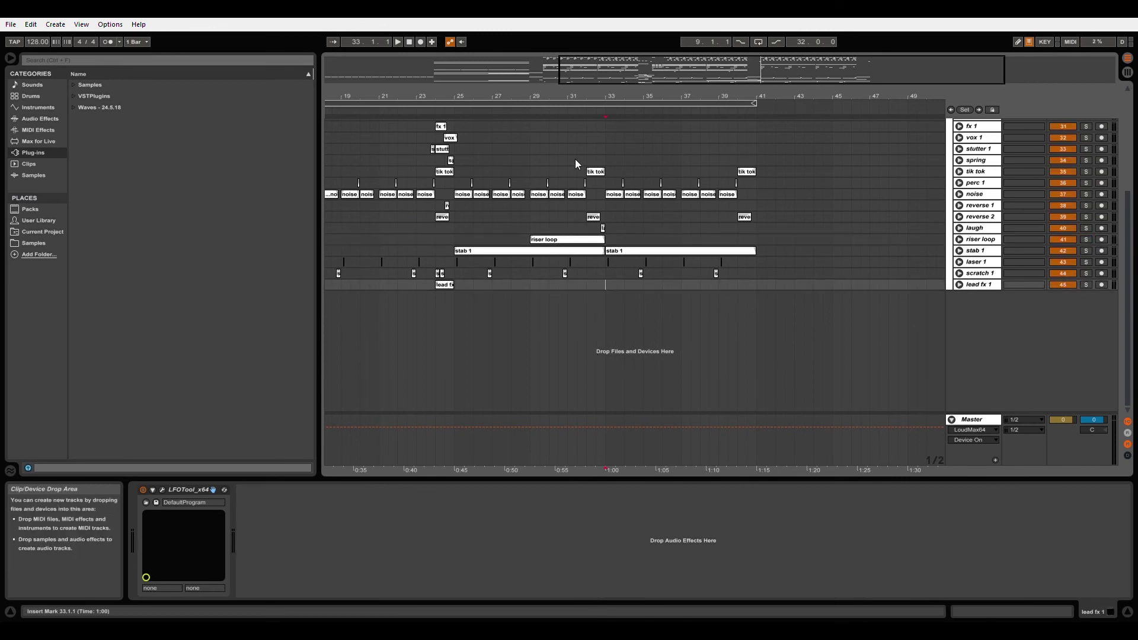
key("minus")
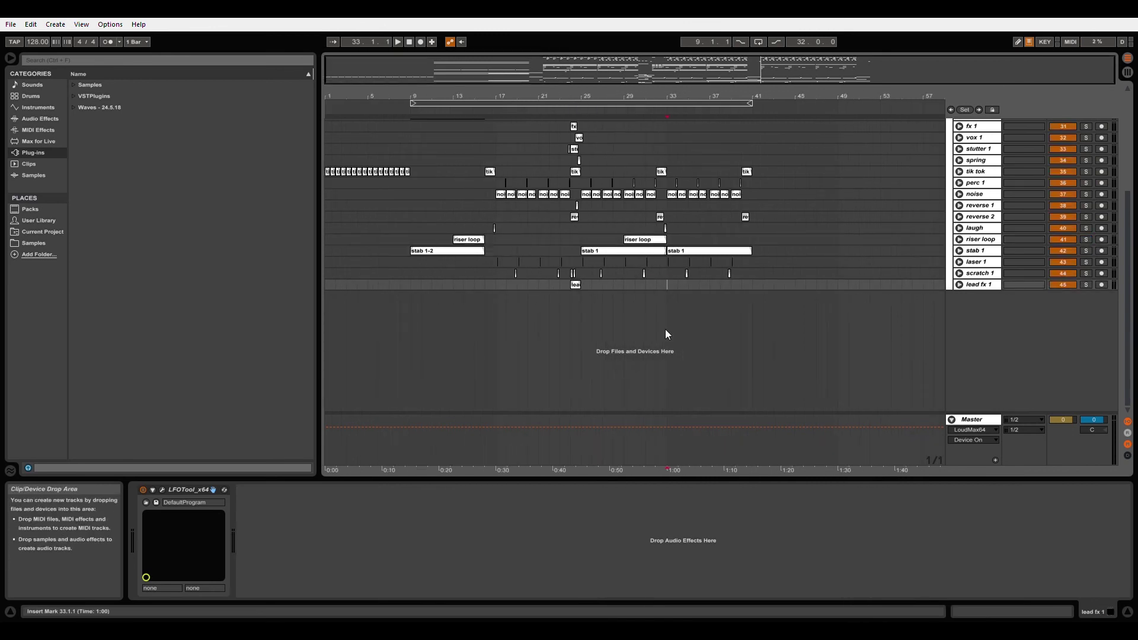
key("space")
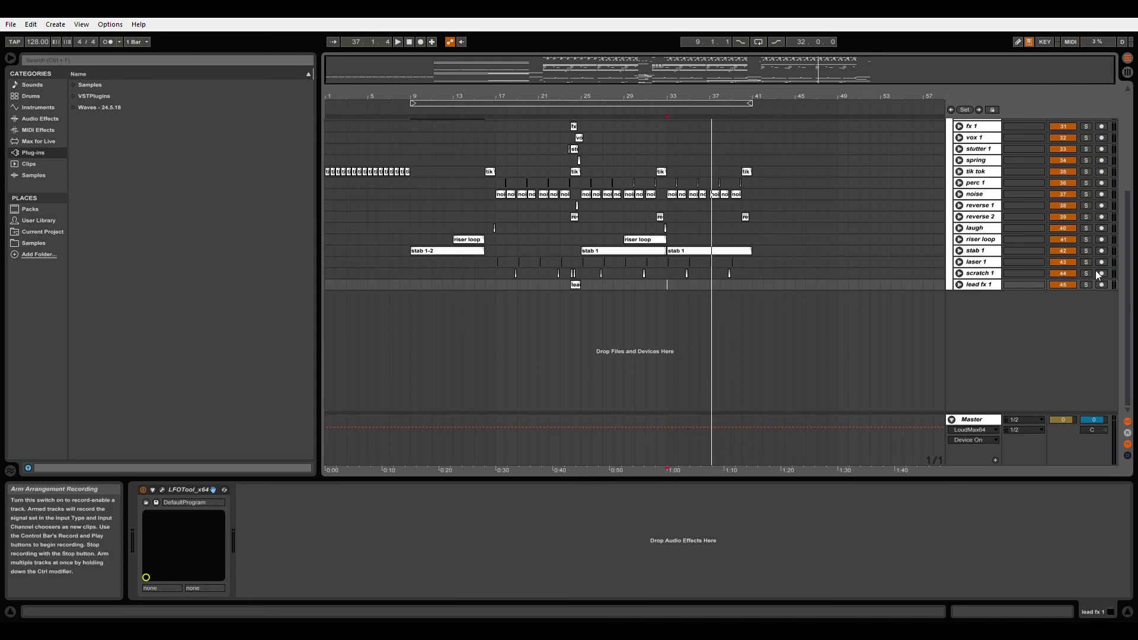
Step: Fold the fx group and listen to the full arrangement from bar 17 through to bar 41
scroll(1126, 269, "up", 5)
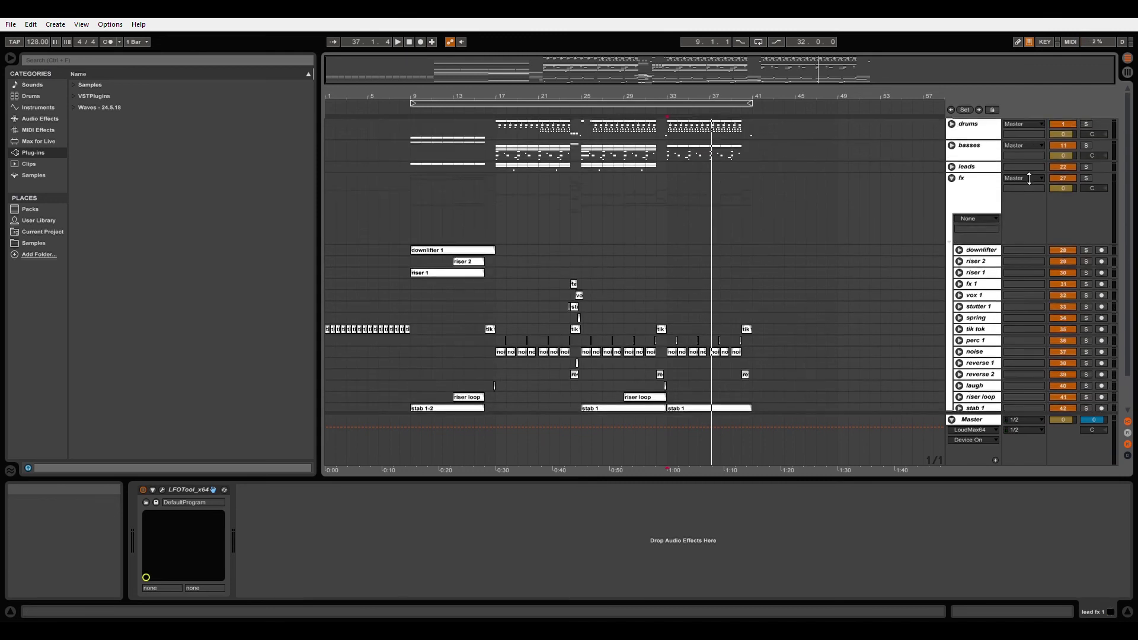
left_click(951, 176)
left_click(496, 205)
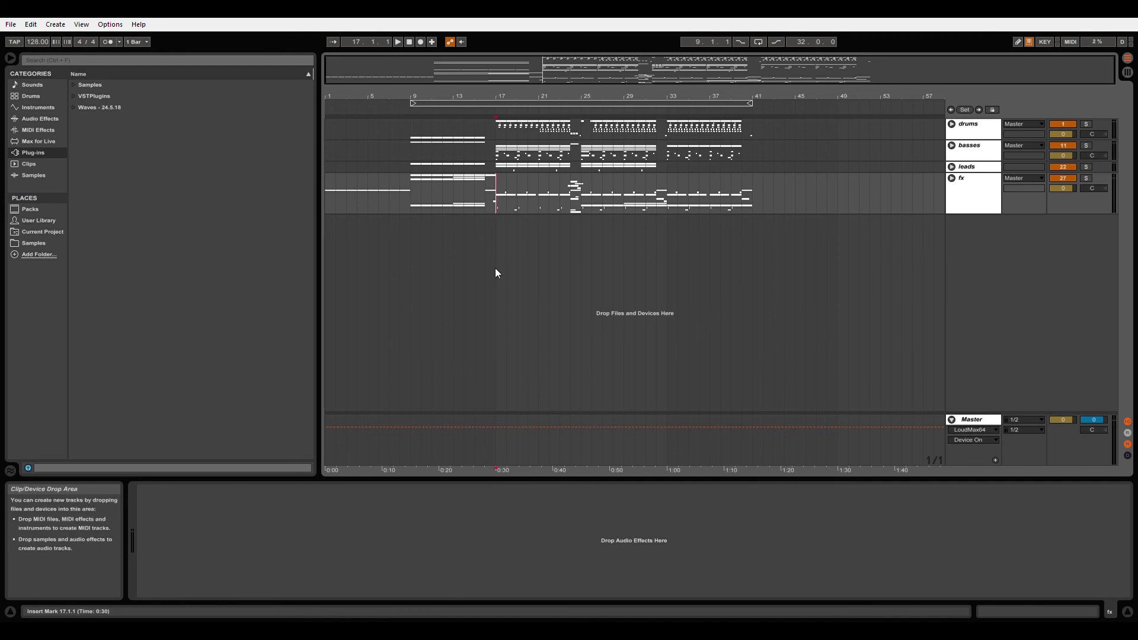
key("space")
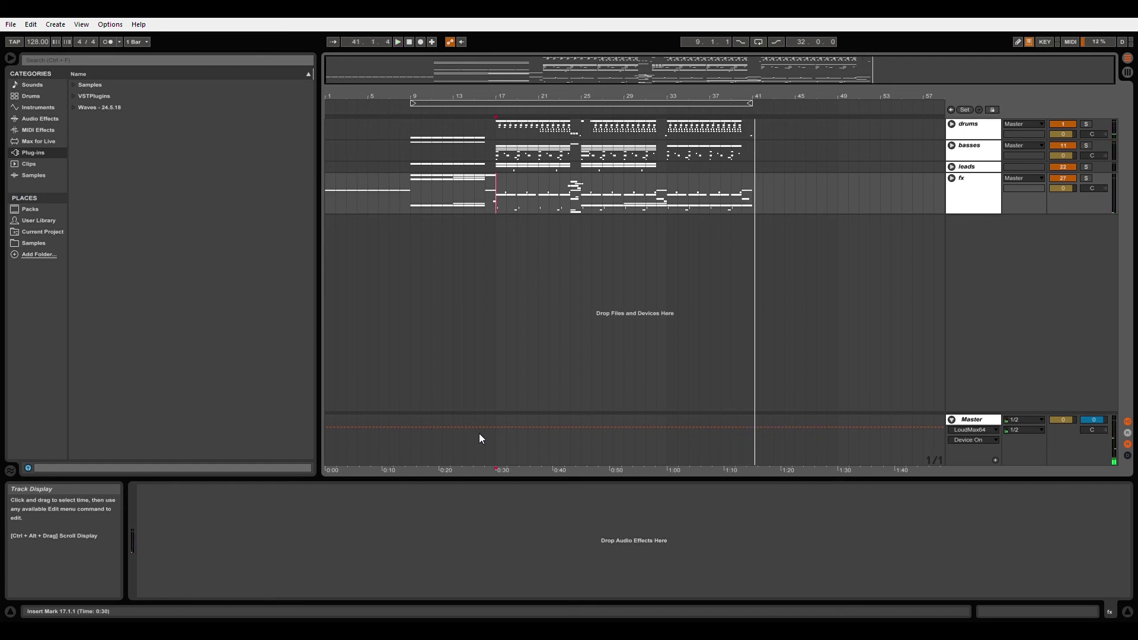
Step: Unfold the fx group, listen to the transition from bar 32 into bar 33, and fold the group again
left_click(657, 203)
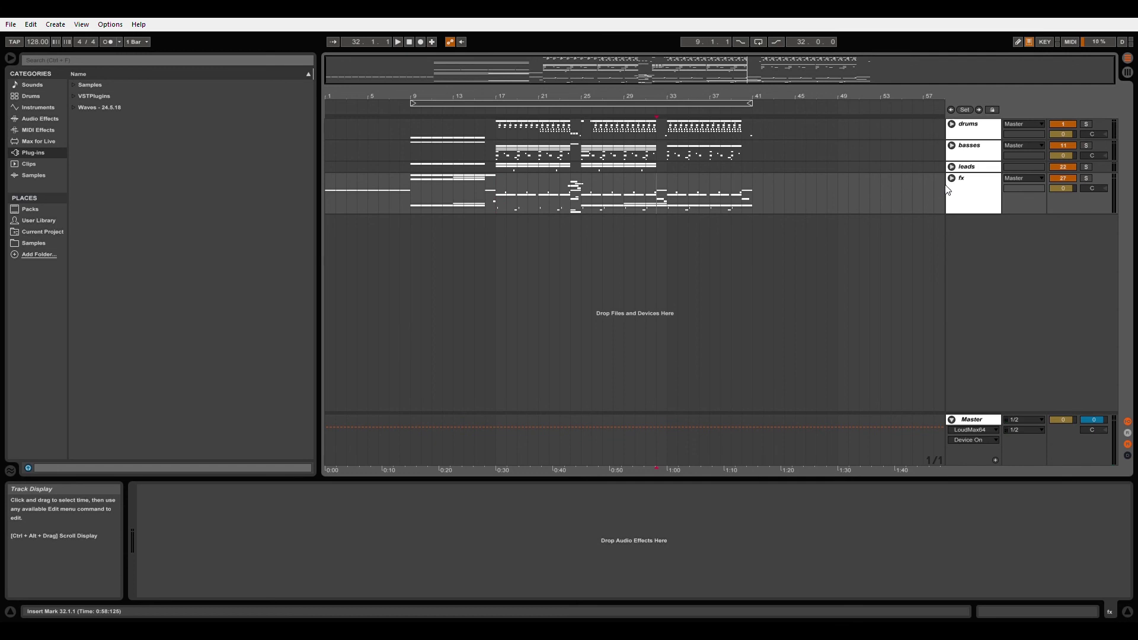
left_click(951, 177)
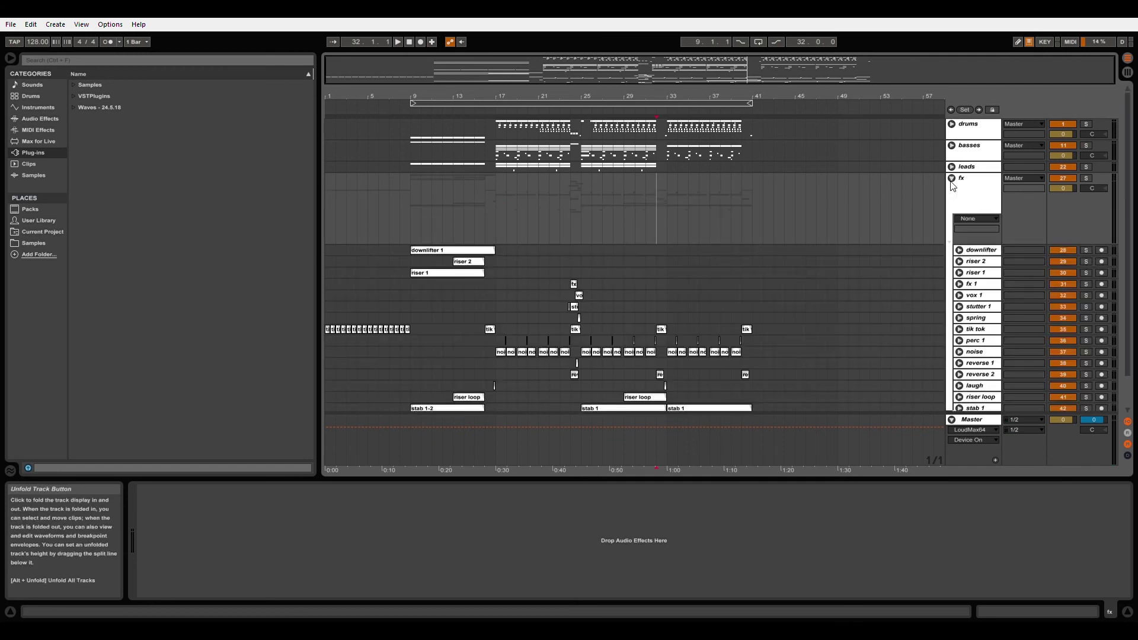
left_click(658, 384)
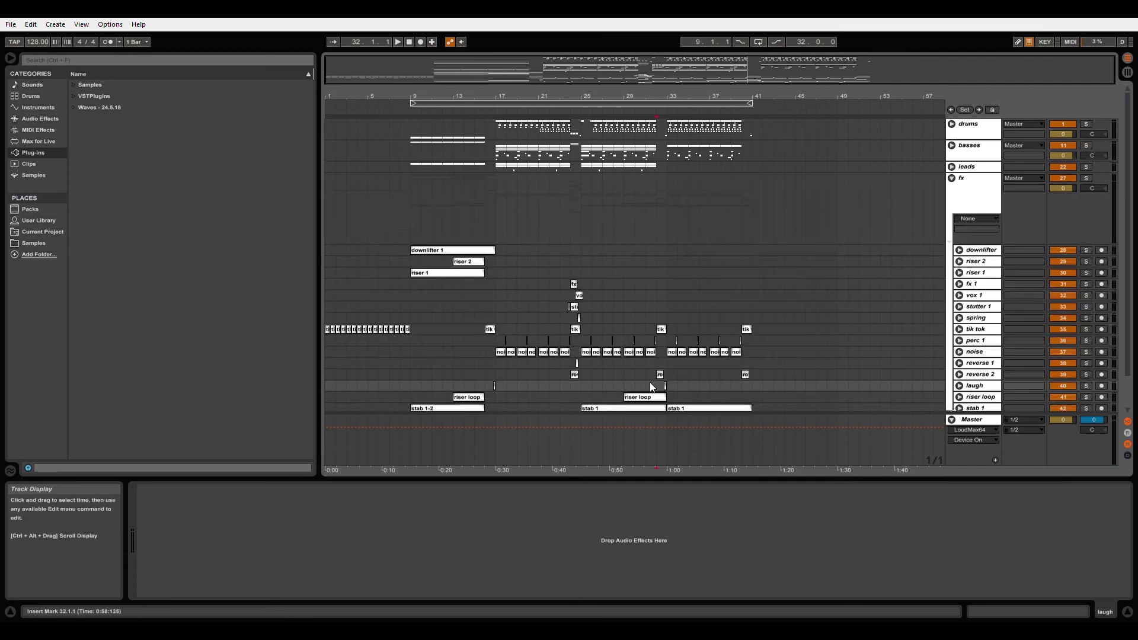
key("space")
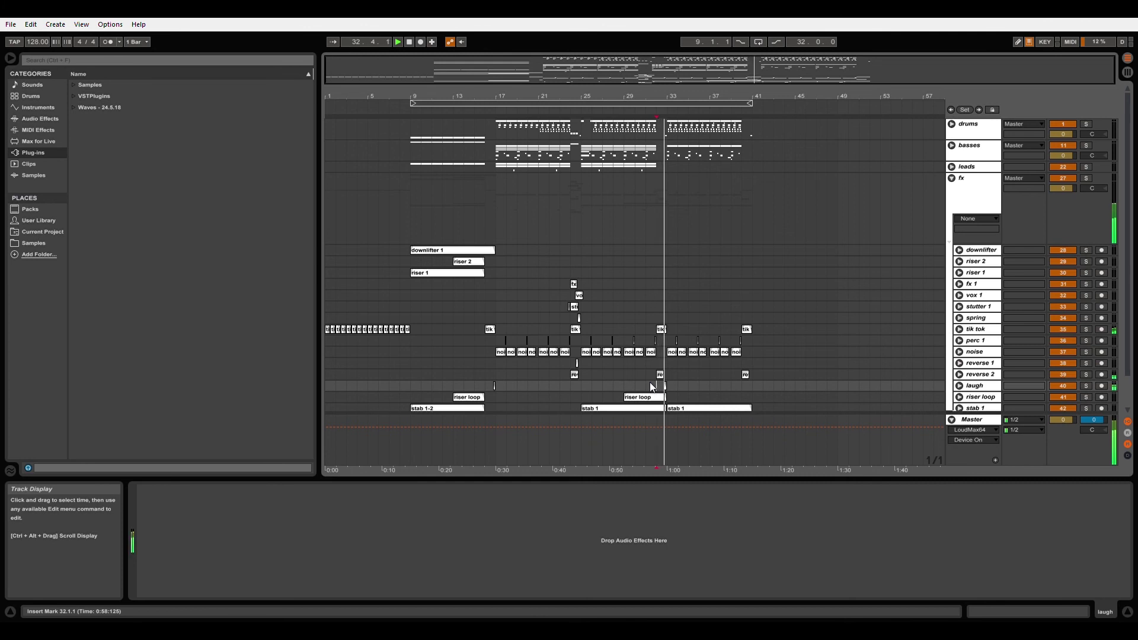
left_click(951, 178)
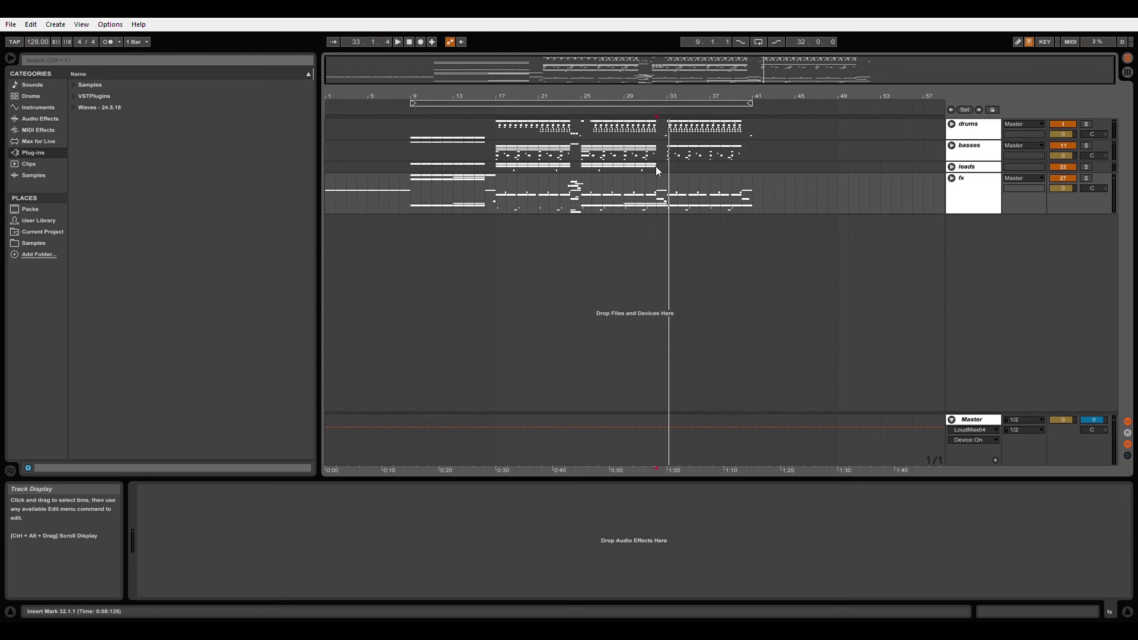
key("space")
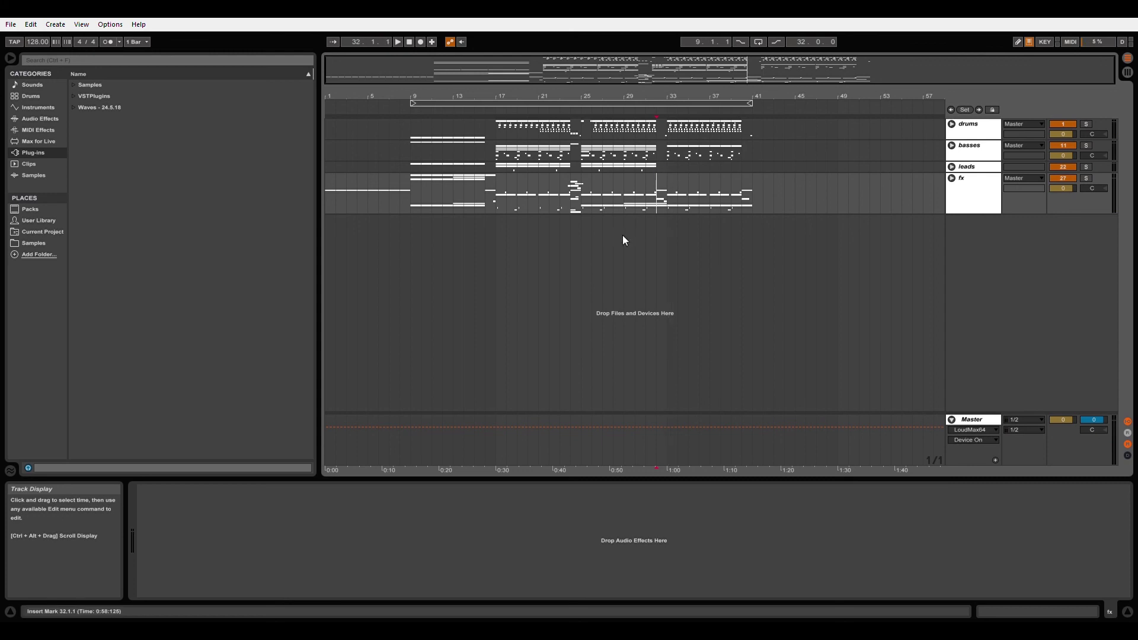